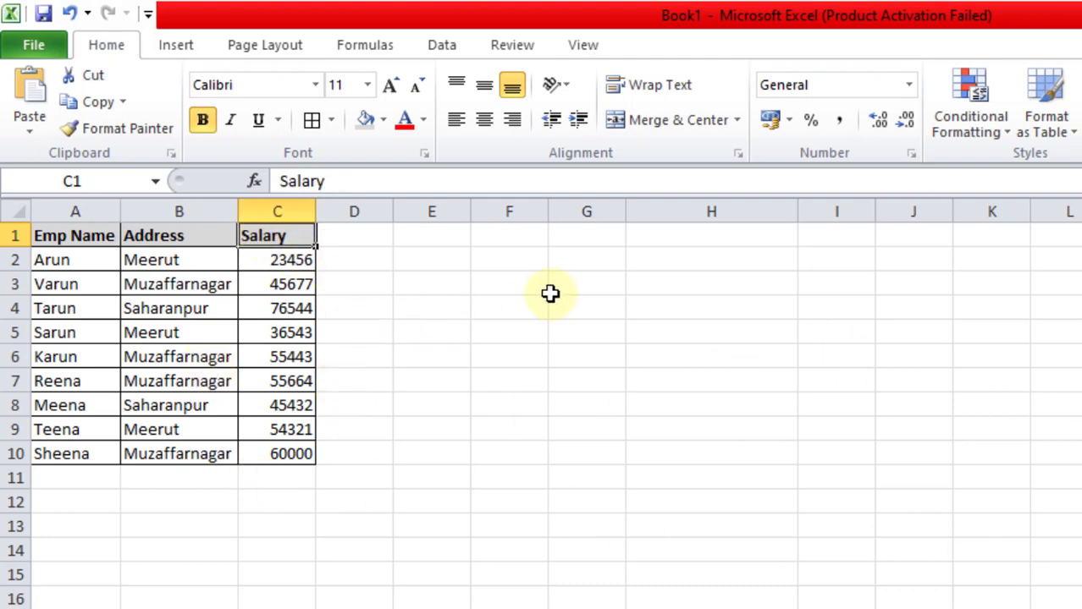
Enter the heading "Total city wise Salary" in cell H1.
click(595, 240)
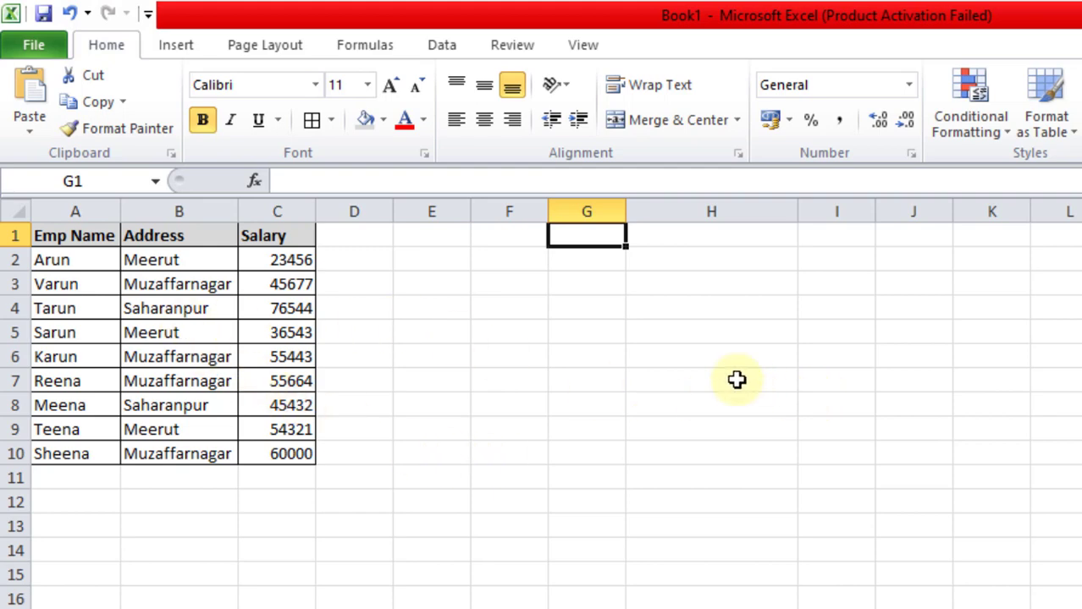
click(727, 241)
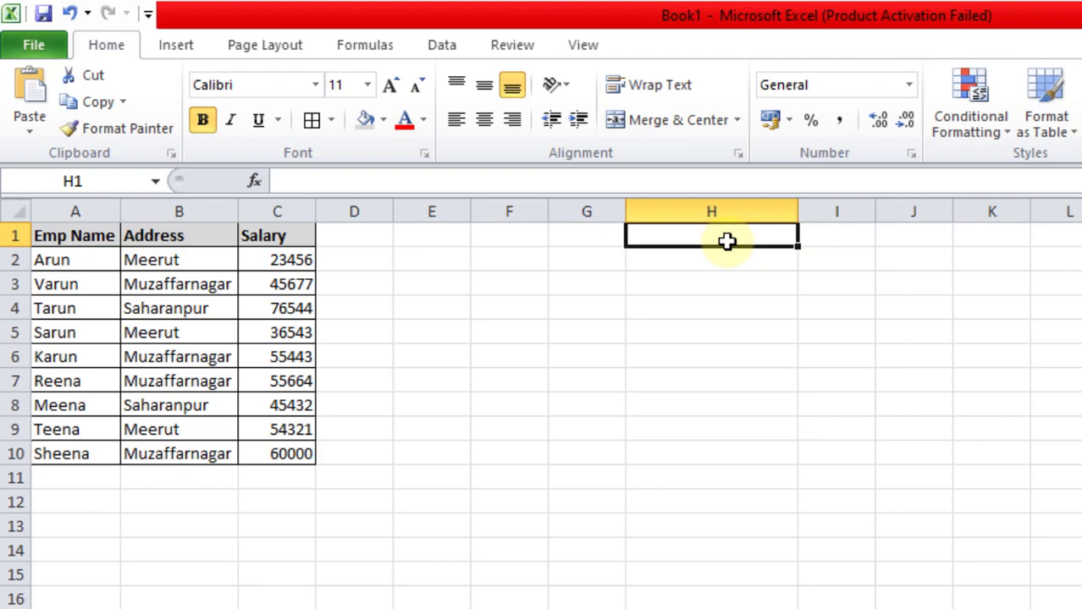
text(T)
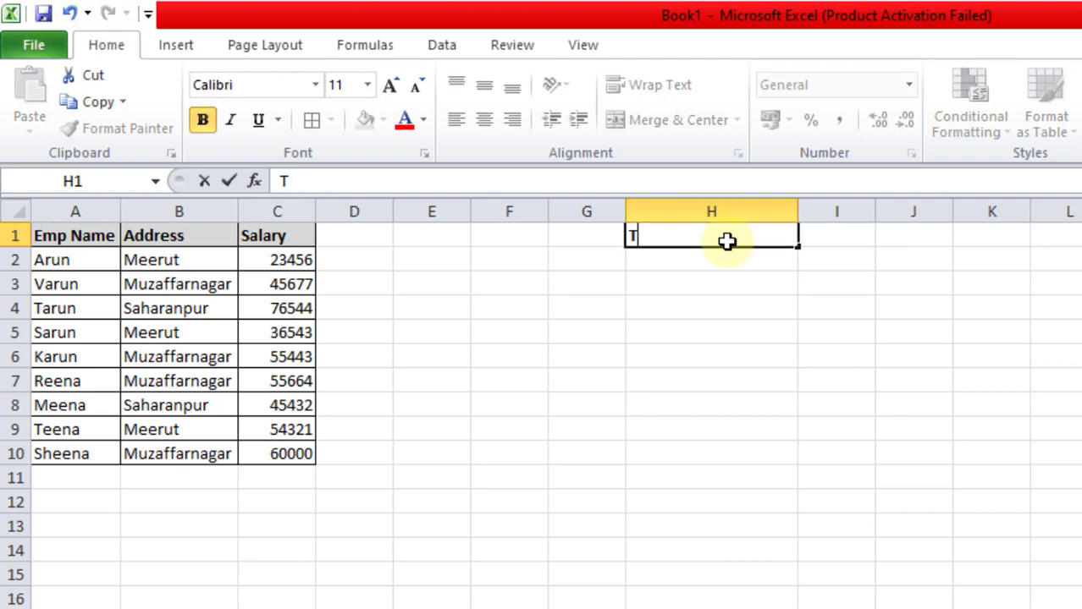
text(otal)
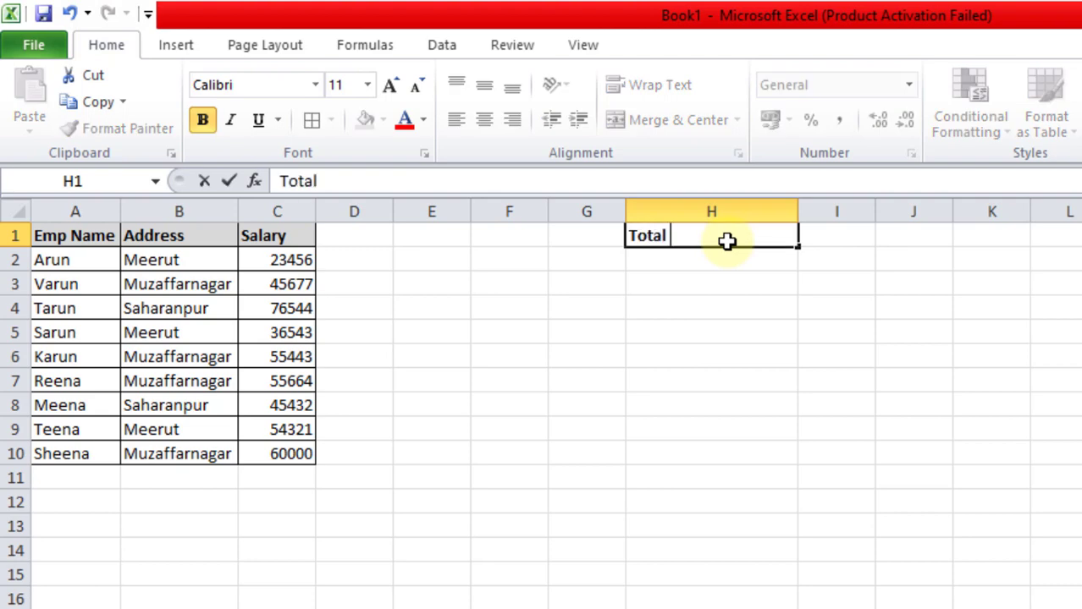
text( city)
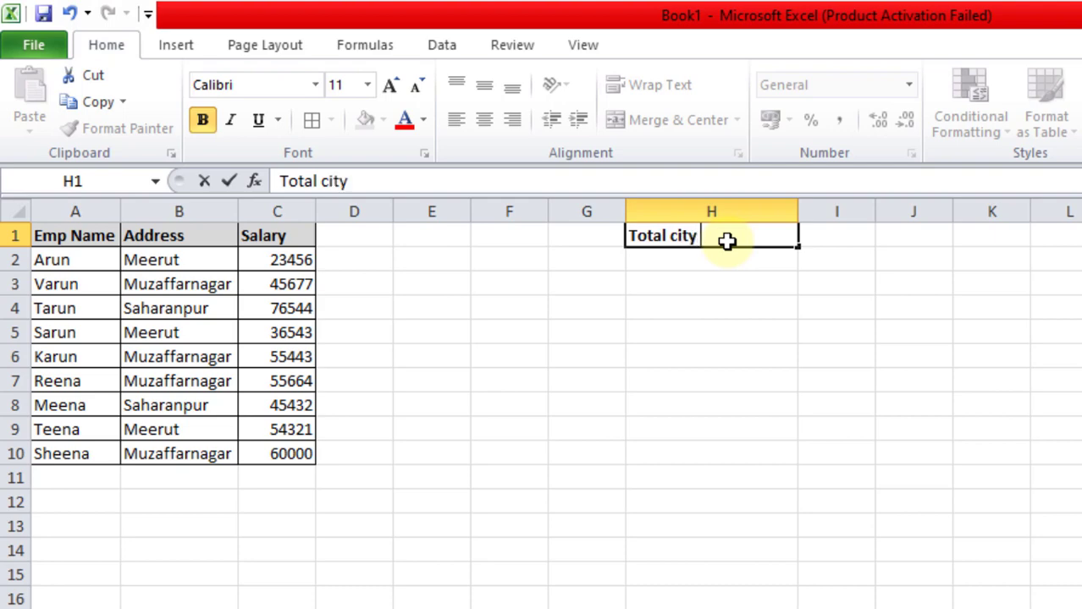
text( wise Salary)
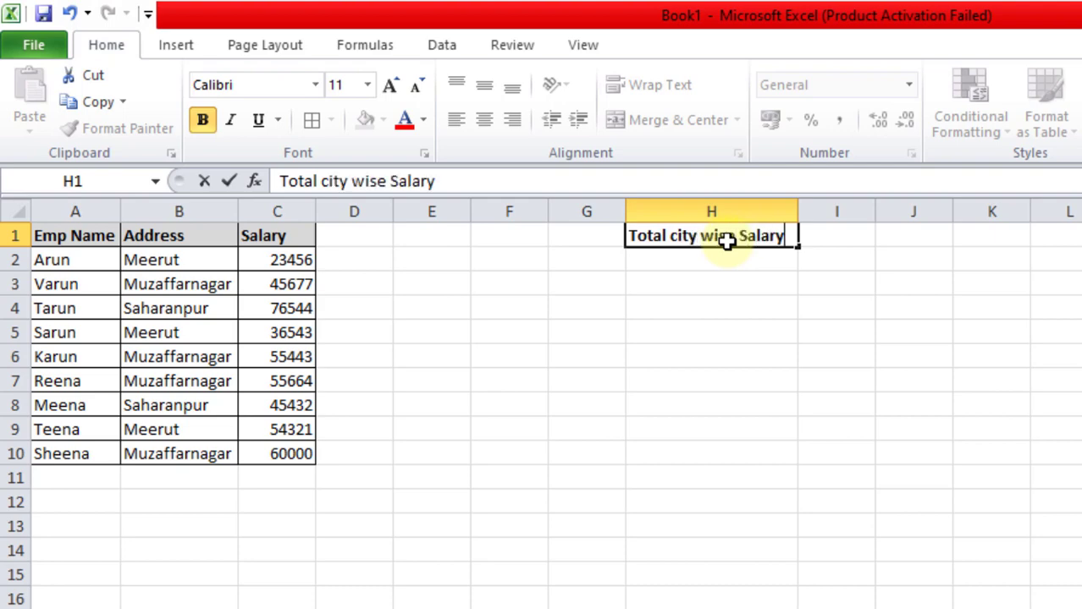
key(Return)
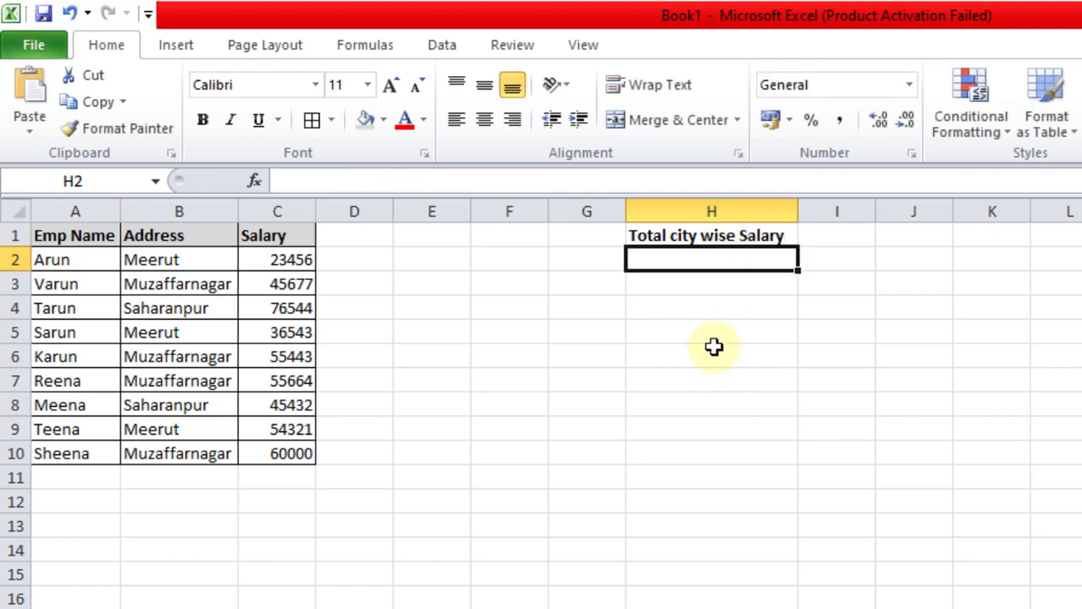
Total the Muzaffarnagar salaries in H2 with the formula =SUMIF(B2:B10,"Muzaffarnagar",C2:C10).
text(=s)
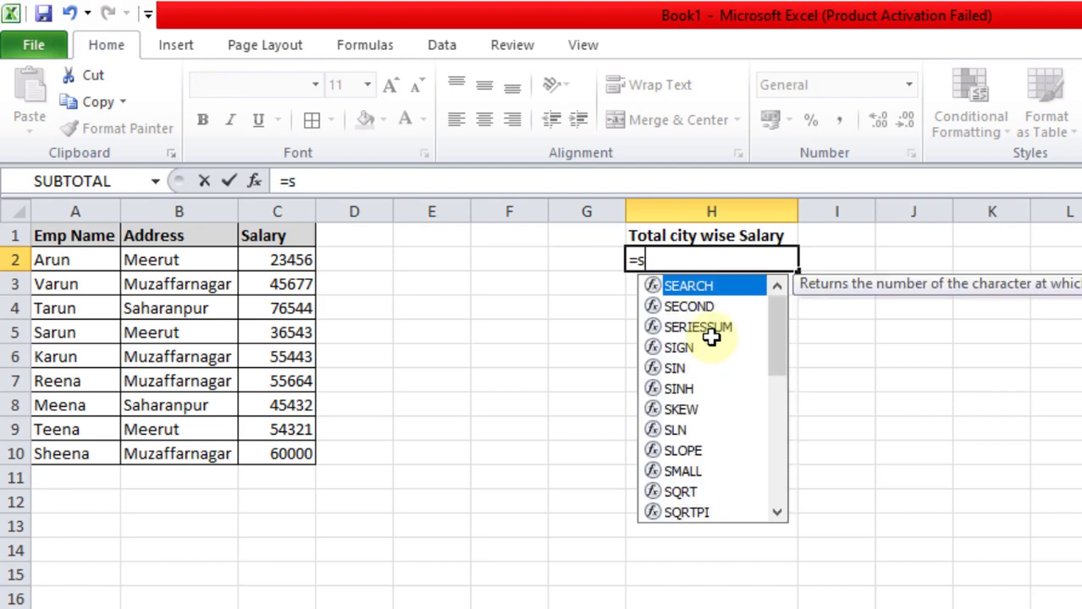
text(umif)
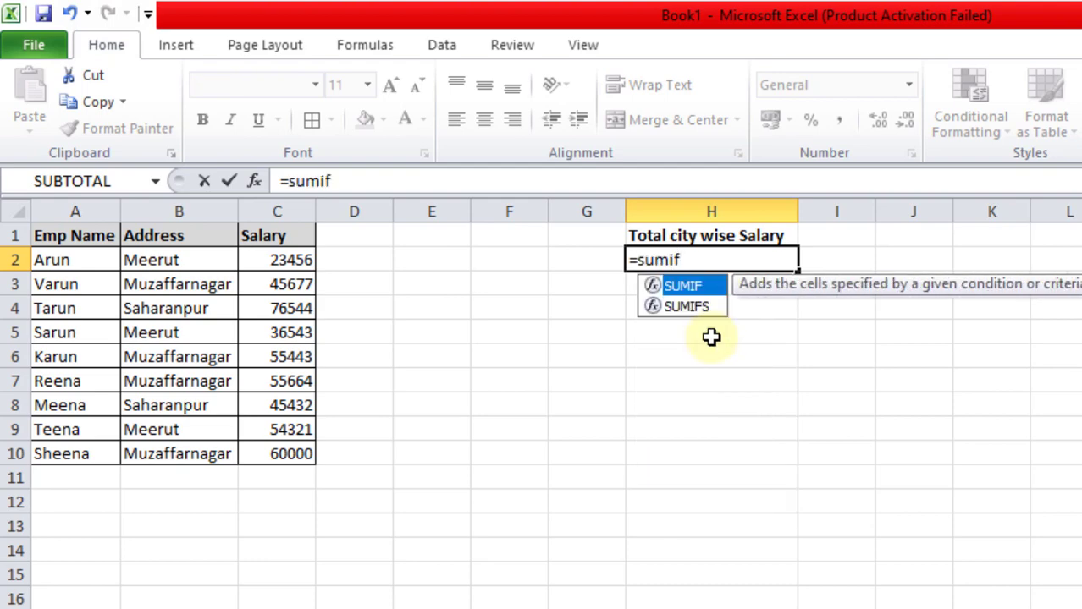
text(()
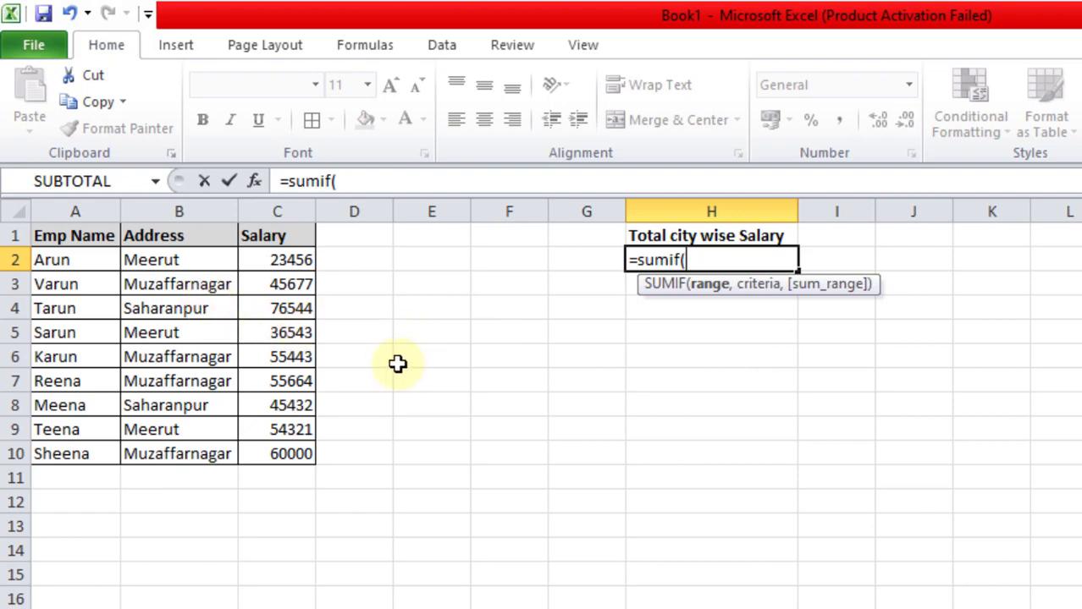
click(180, 260)
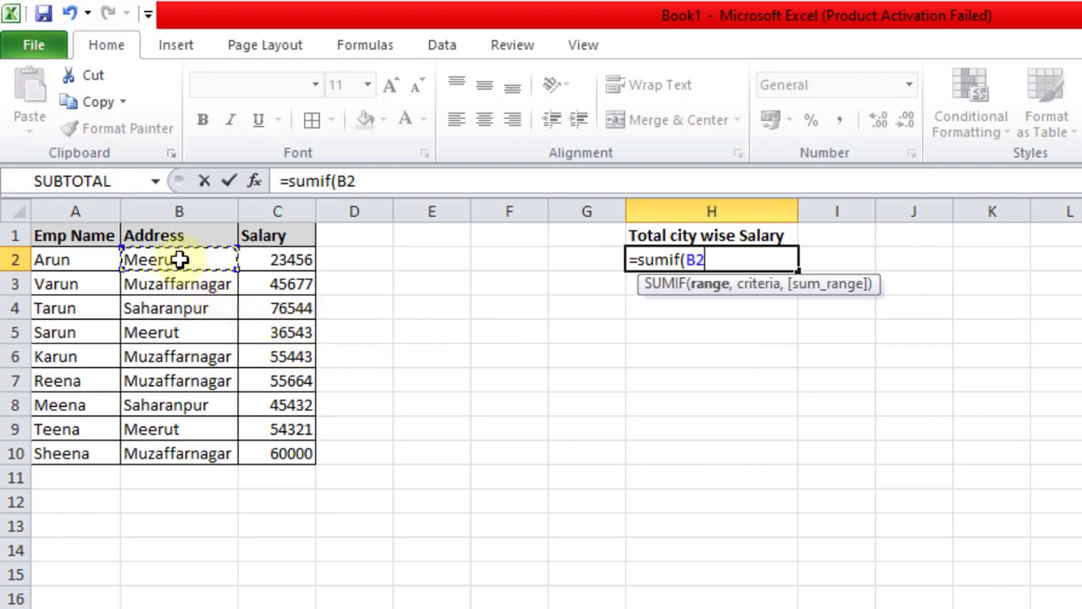
drag(181, 260, 194, 449)
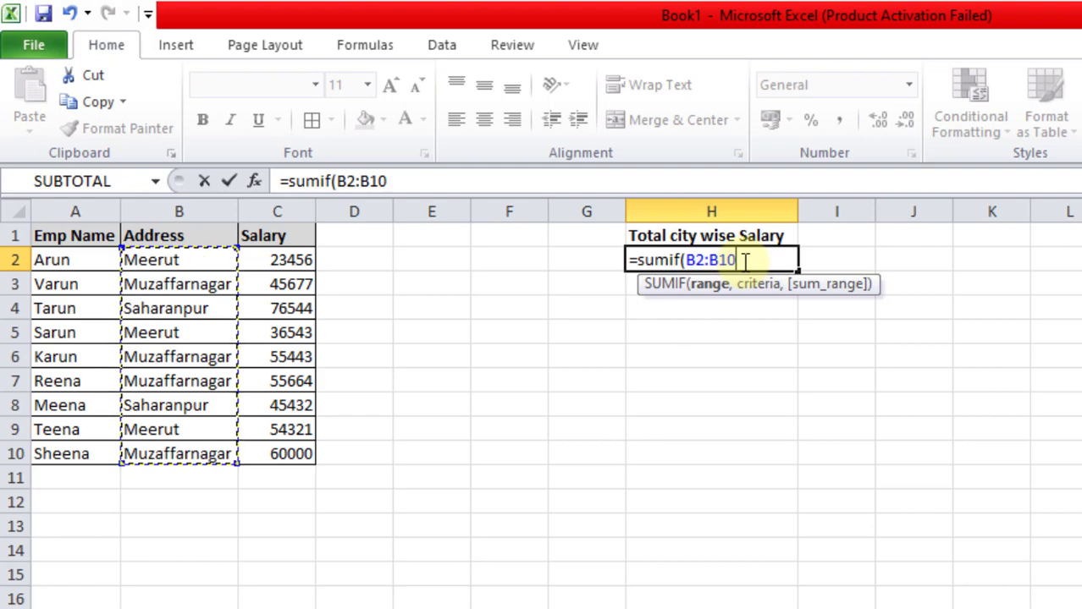
text(,)
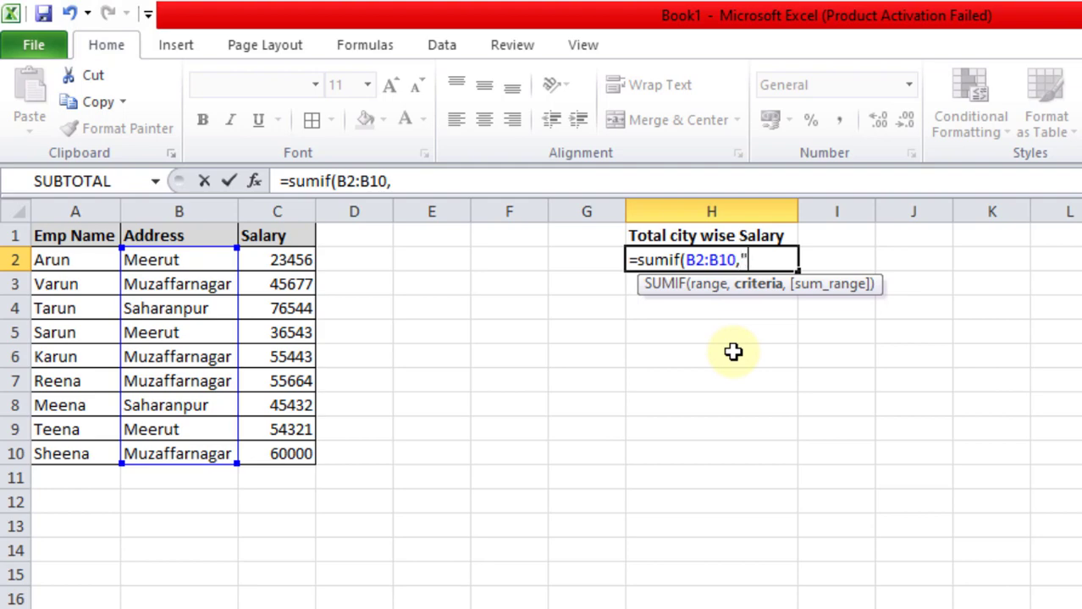
text("Mu)
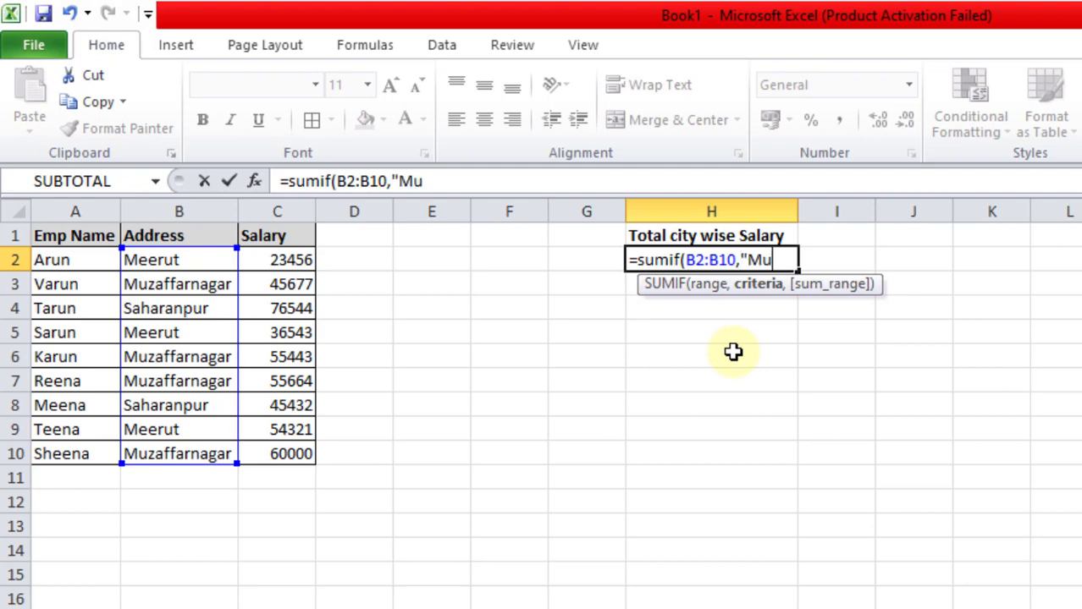
text(zaffarnagar")
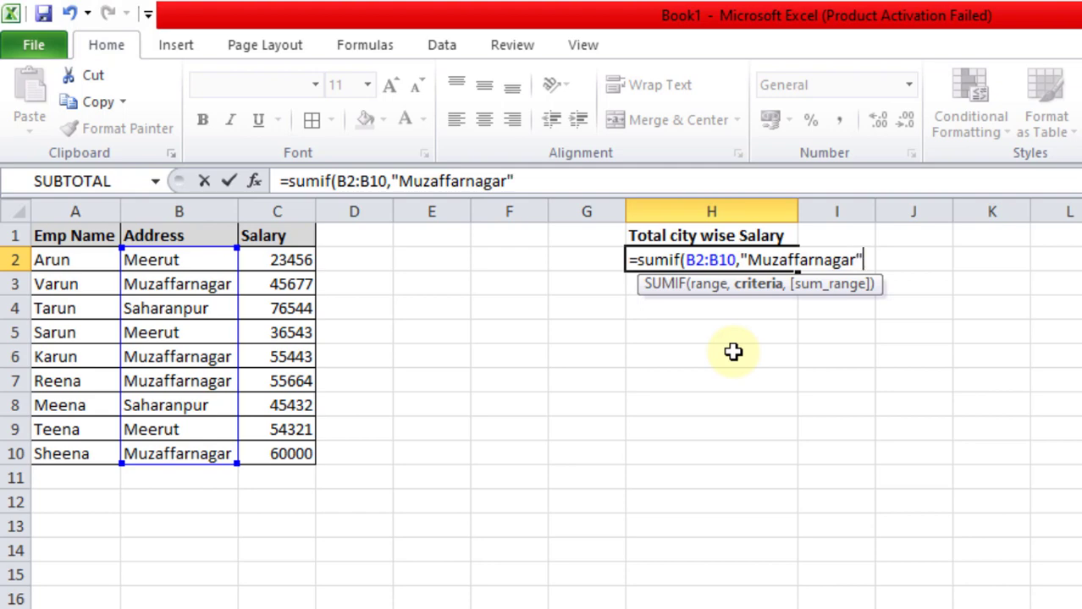
text(,)
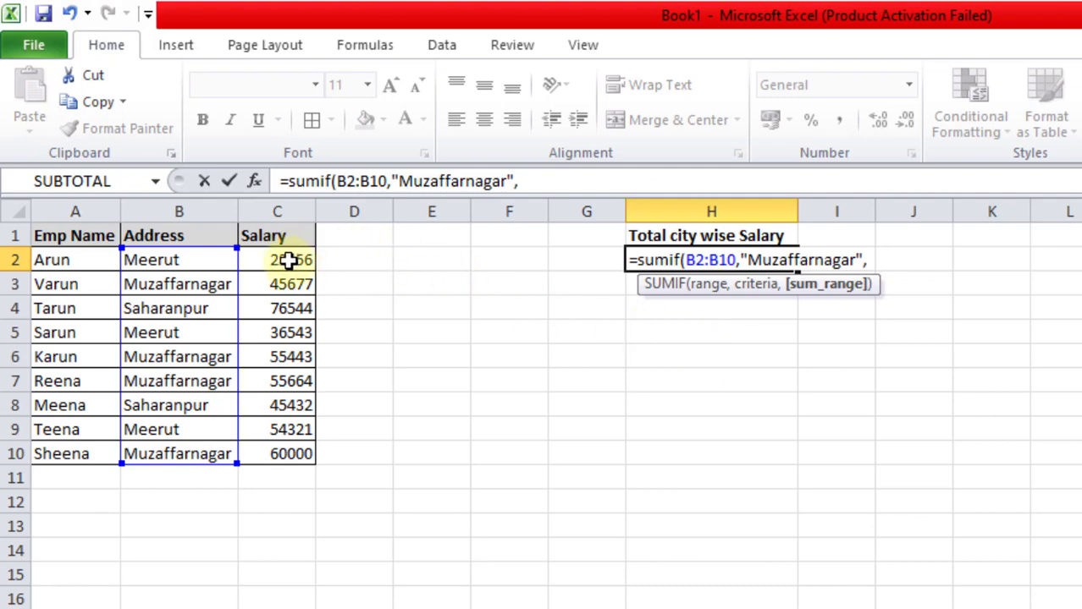
drag(289, 260, 290, 452)
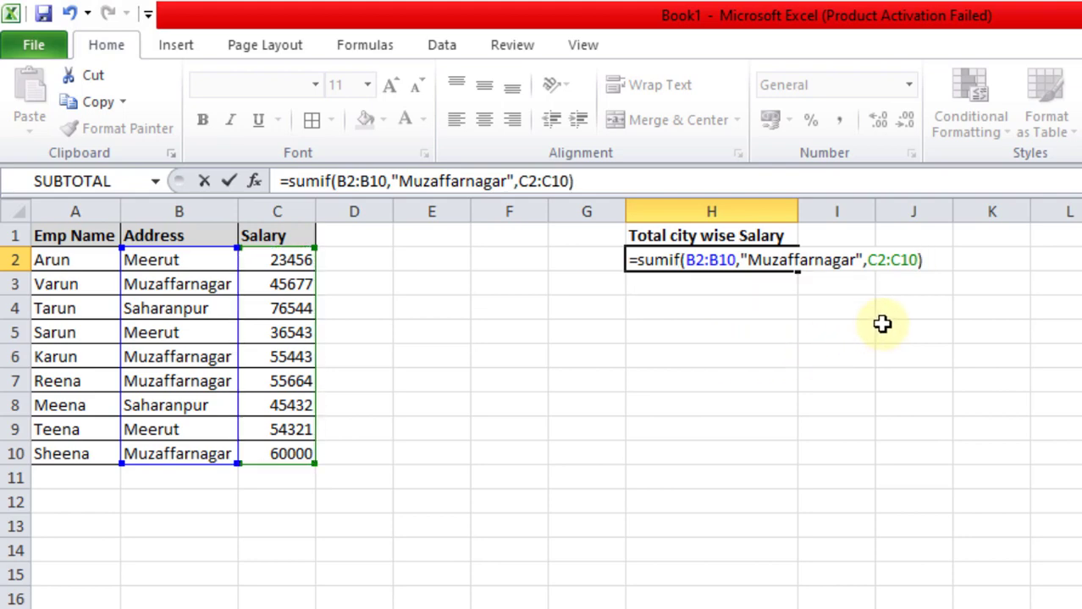
key(Return)
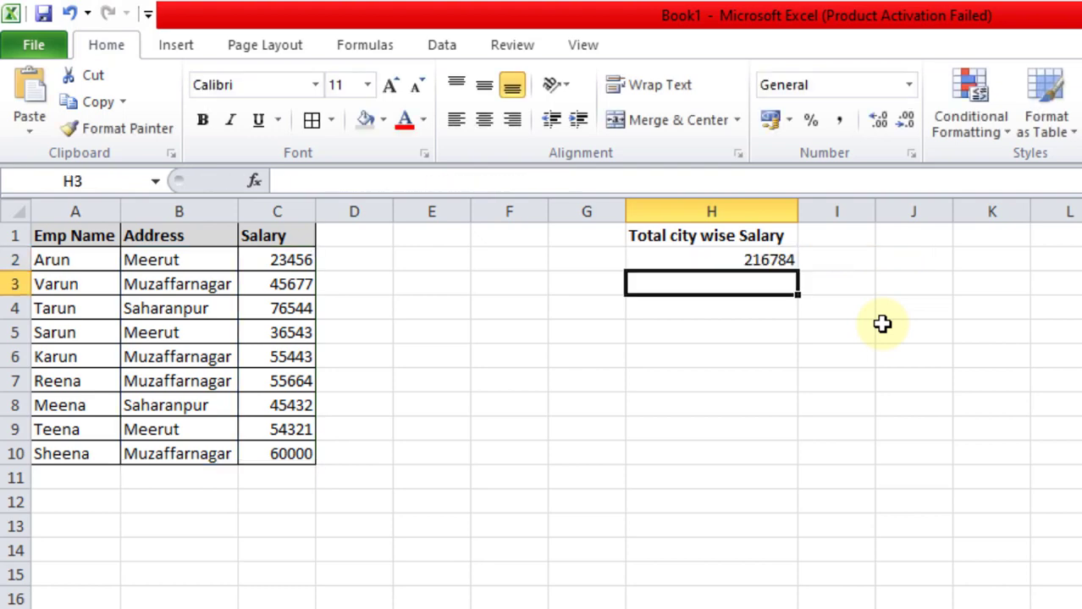
Review the SUMIF formula in cell H2.
click(764, 257)
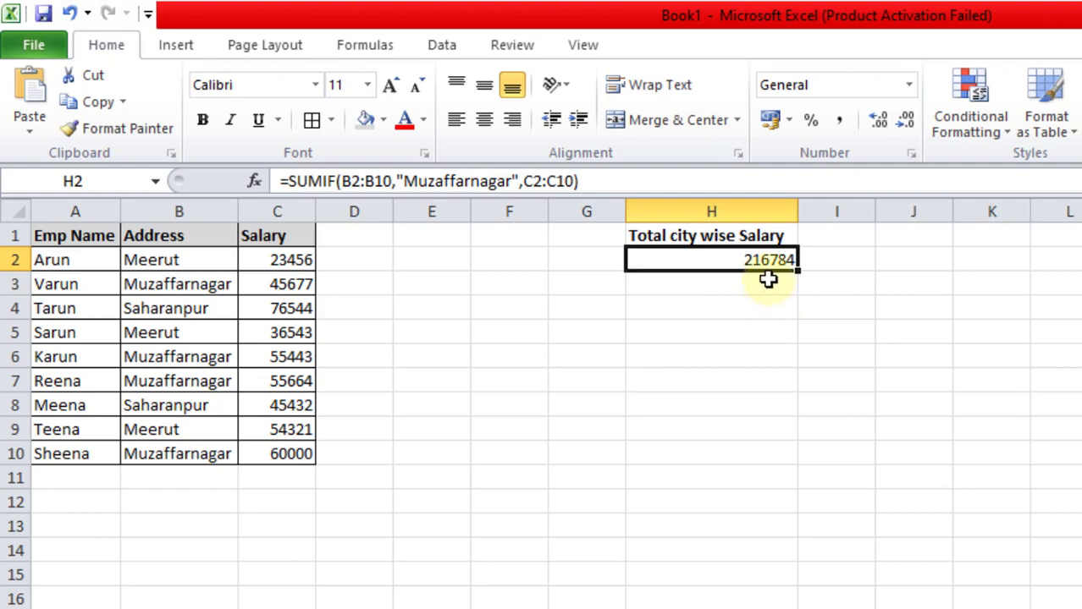
click(768, 378)
click(757, 259)
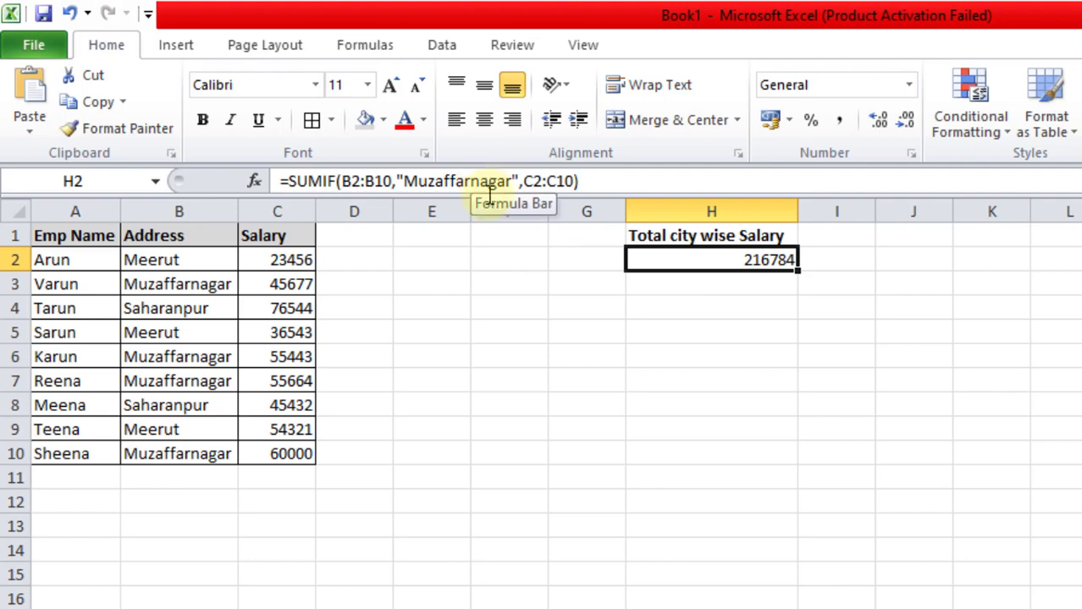
click(722, 495)
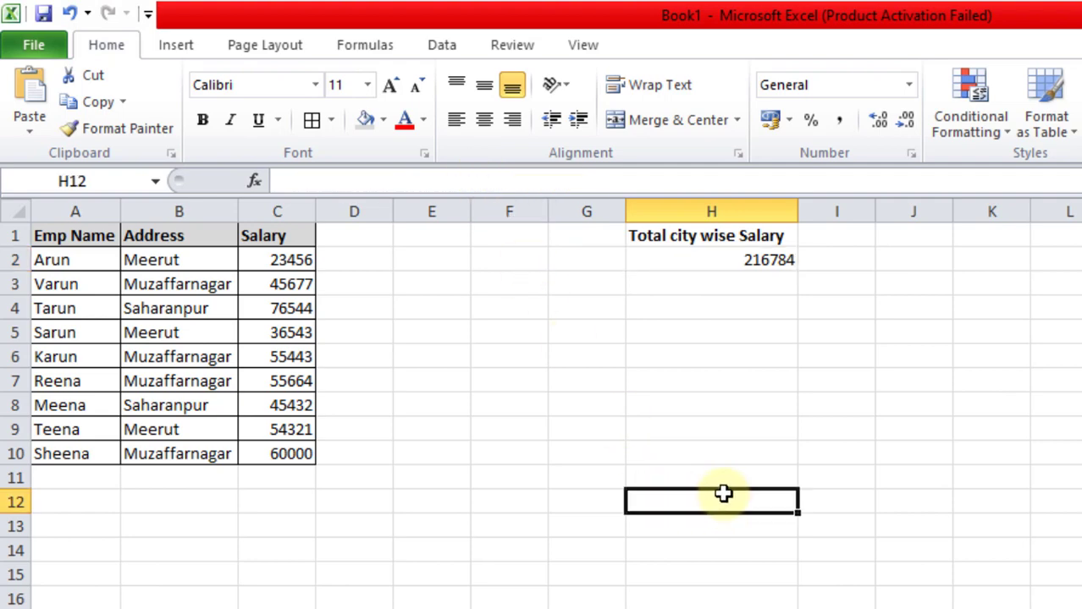
Enter the heading "City" in cell K1.
click(990, 383)
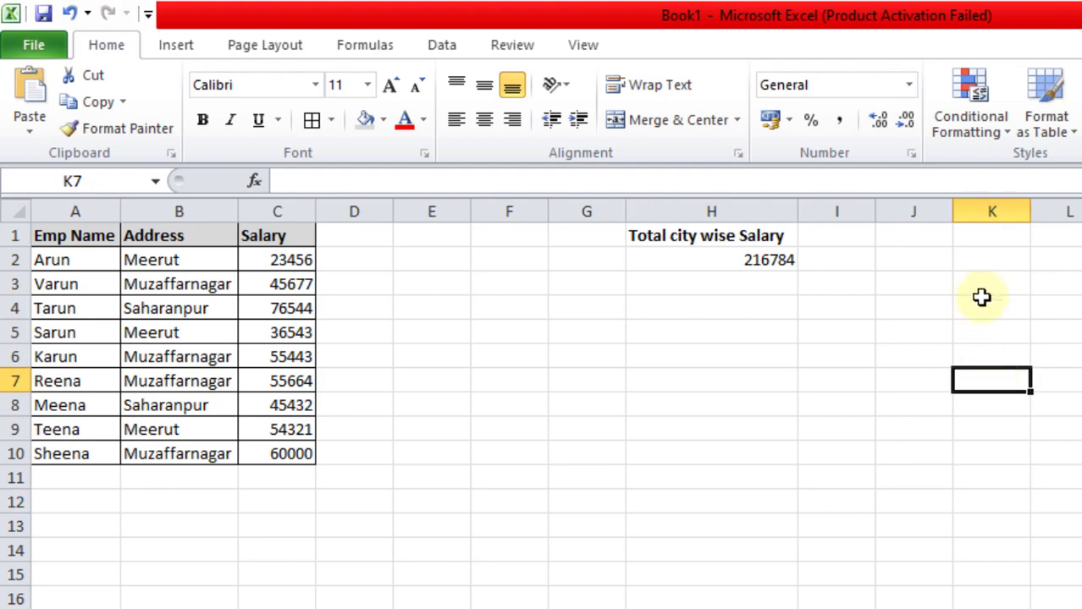
click(941, 236)
click(1003, 235)
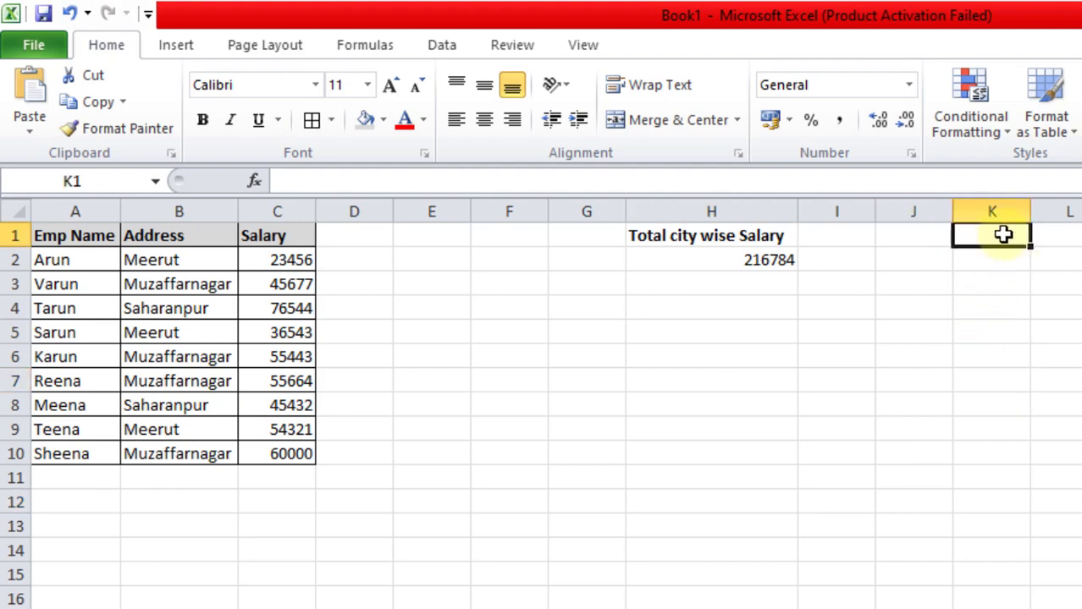
text(City)
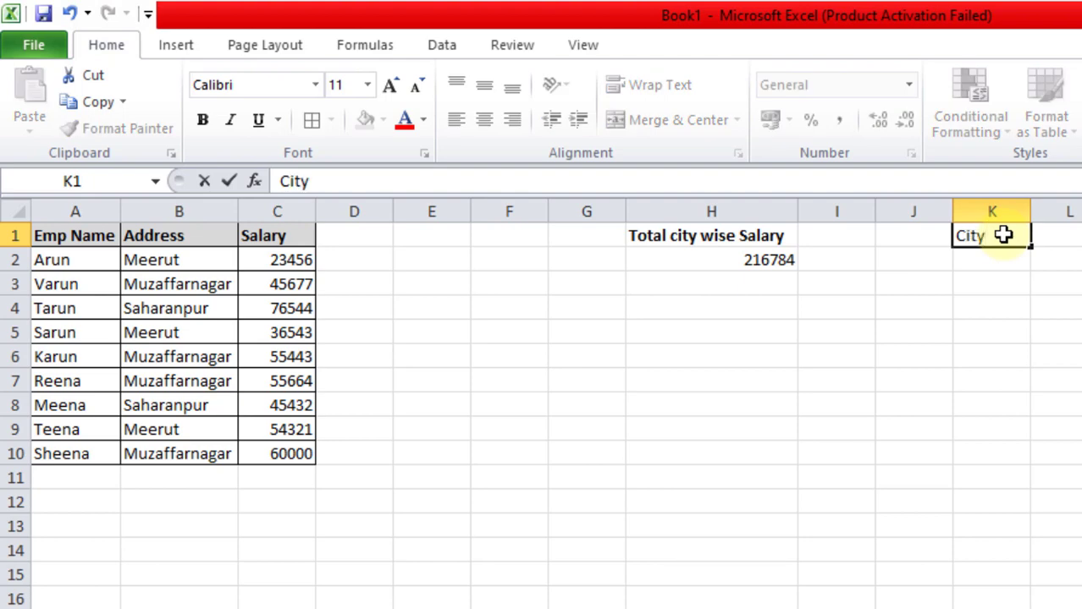
key(Return)
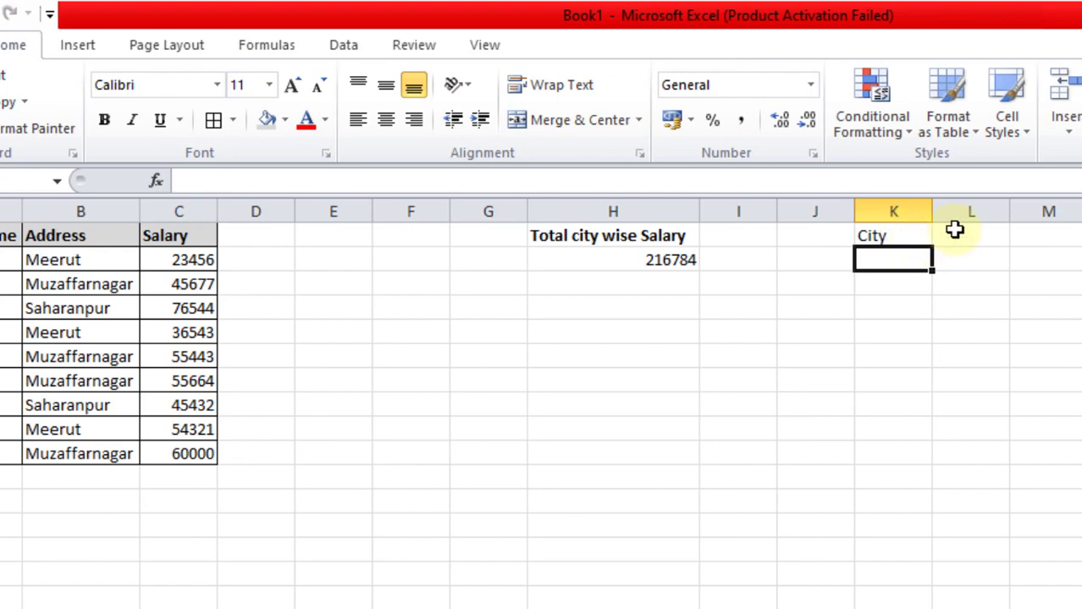
Copy the "Total city wise Salary" heading from H1 into cell L1.
click(957, 231)
click(632, 235)
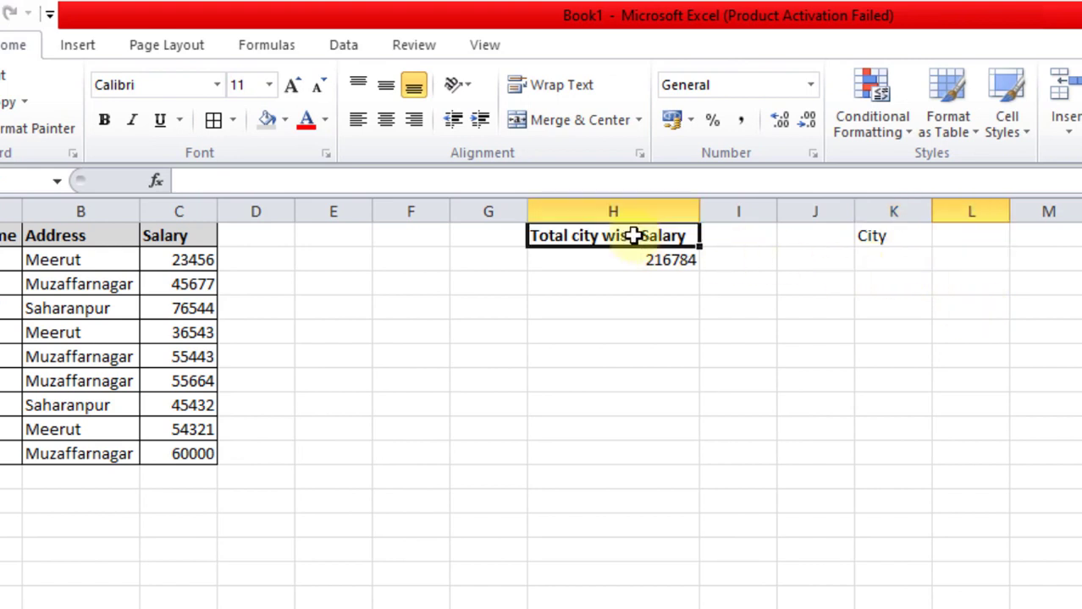
key(ctrl+c)
click(978, 236)
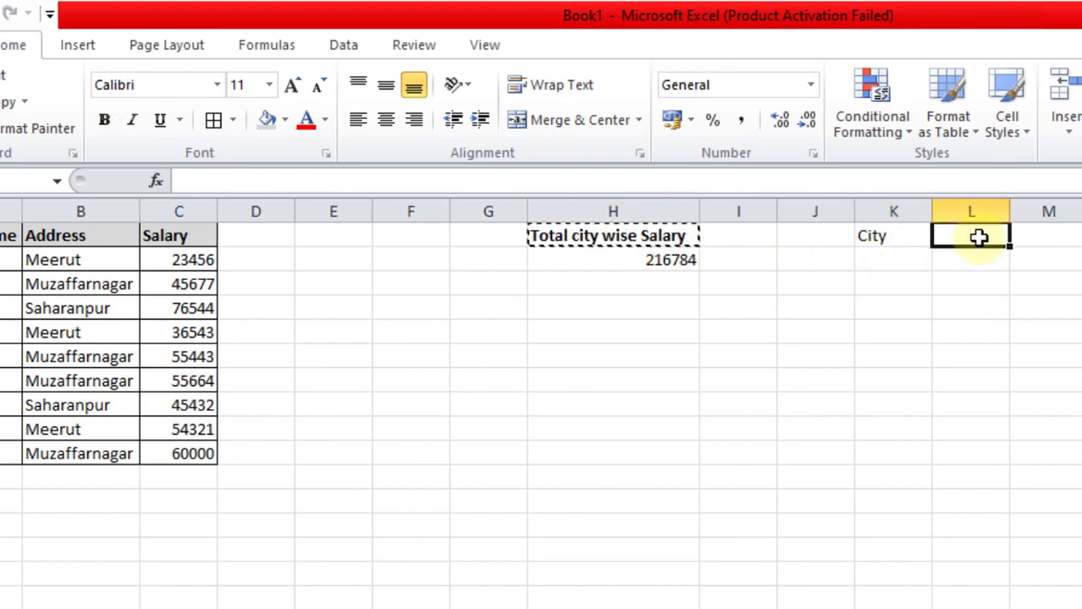
key(ctrl+v)
Enter =SUMIF(B2:B10,K2,C2:C10) in cell L2 to total the salaries for the city named in K2.
click(981, 306)
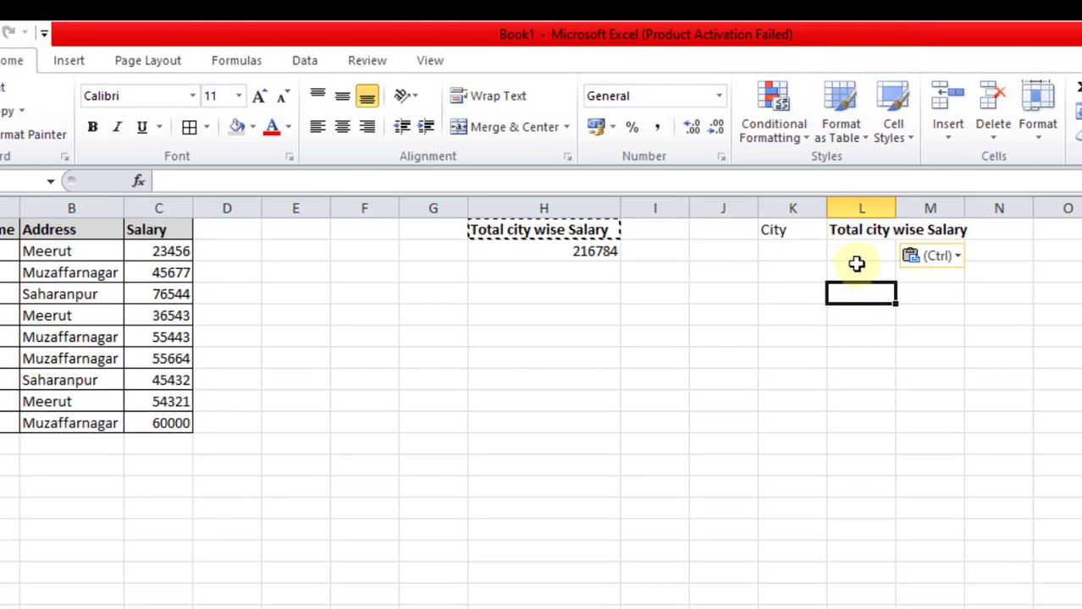
click(960, 264)
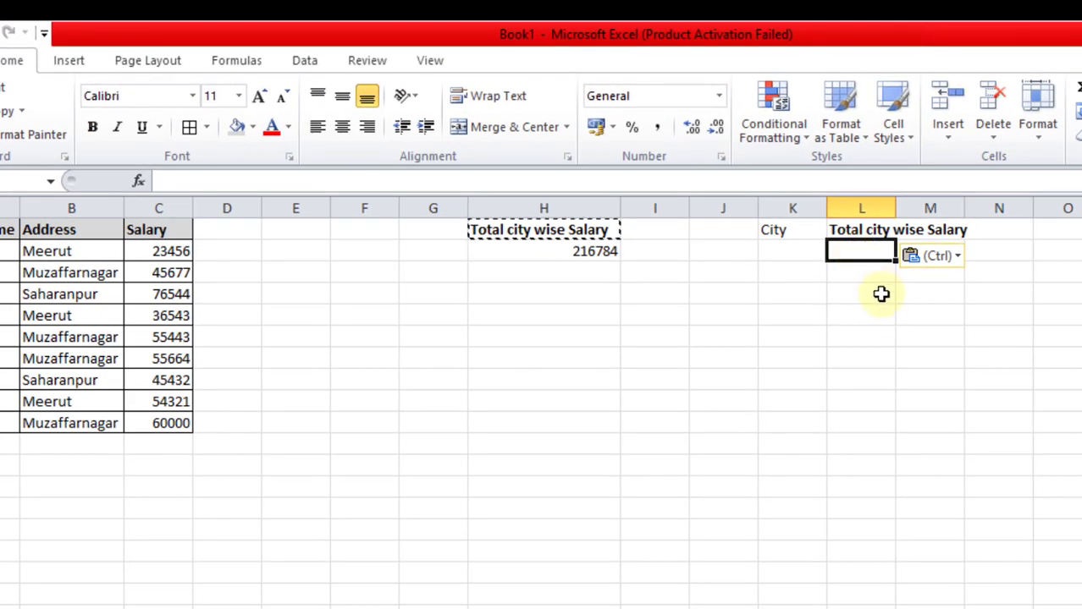
click(796, 252)
click(859, 248)
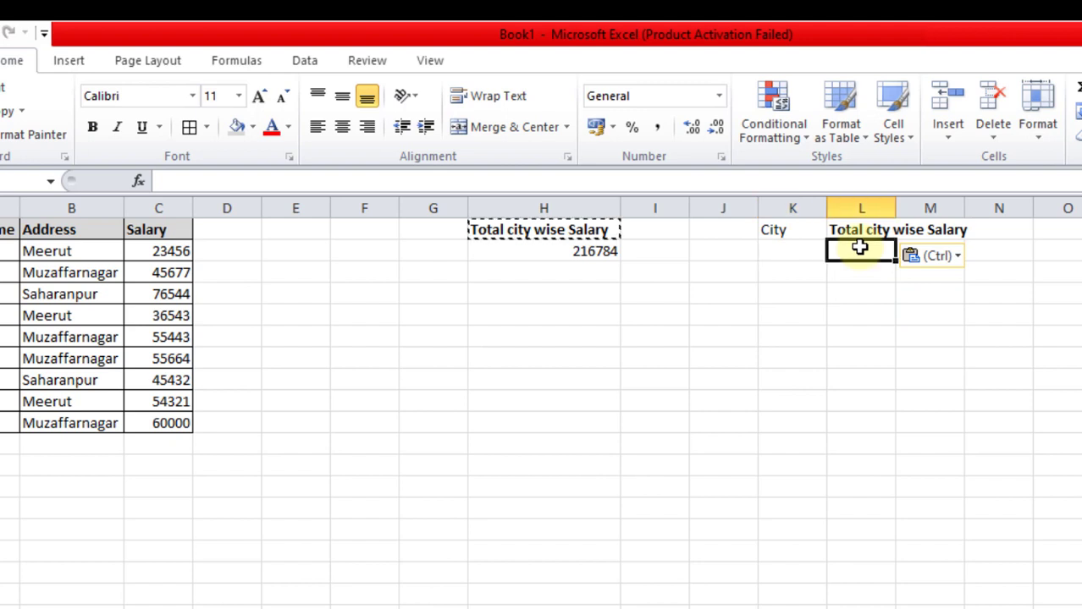
text(=s)
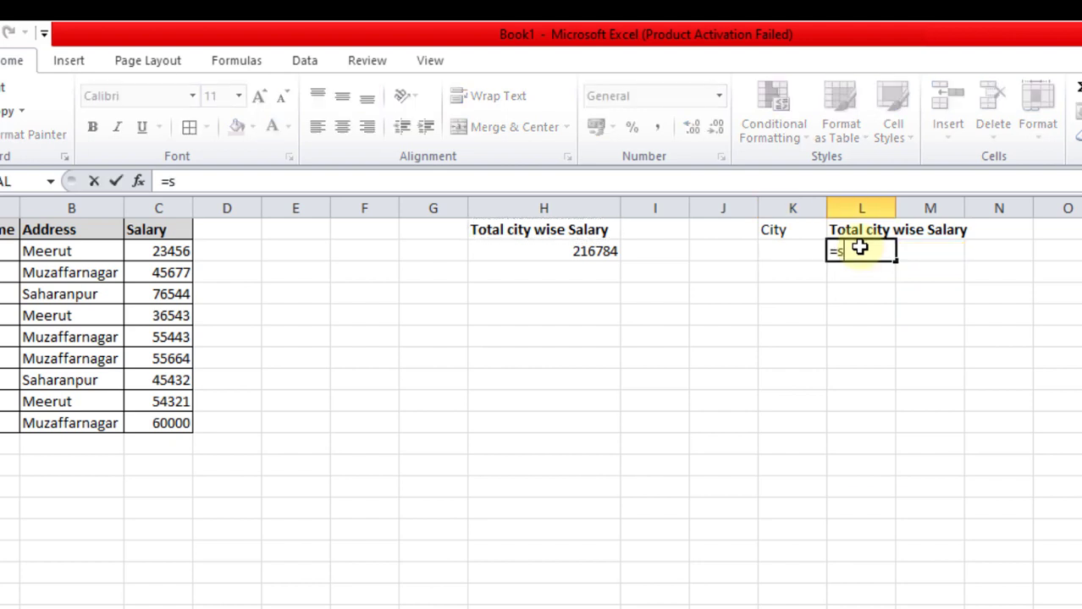
text(umif)
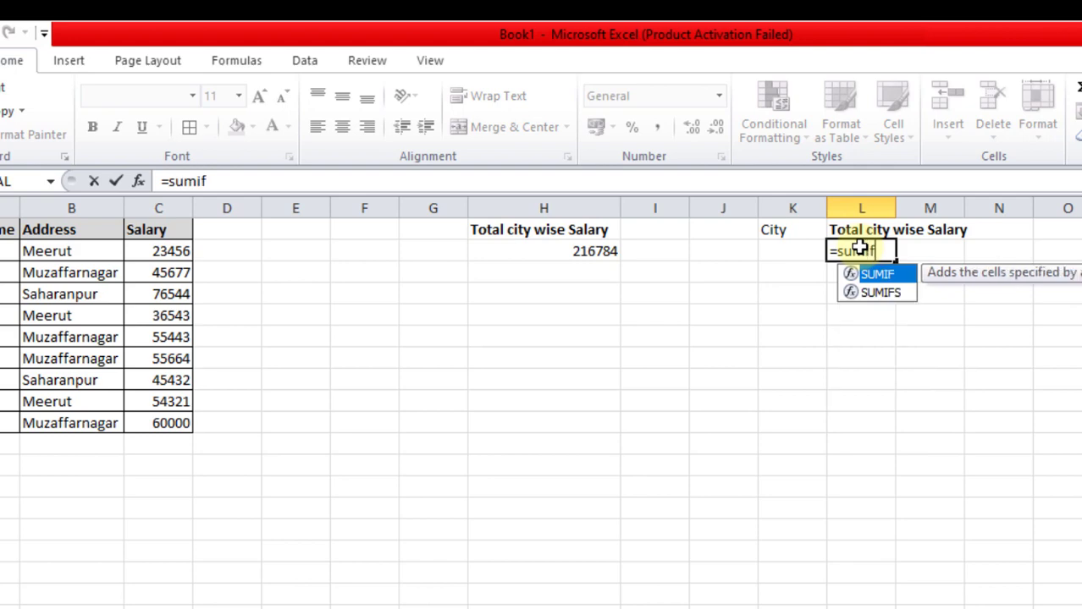
text(()
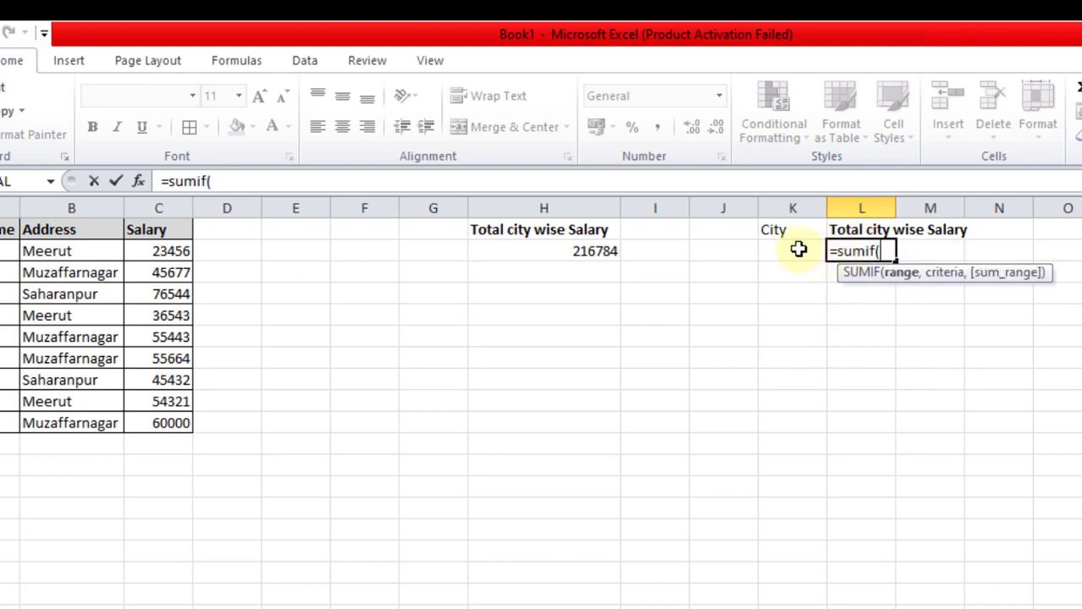
drag(90, 254, 90, 423)
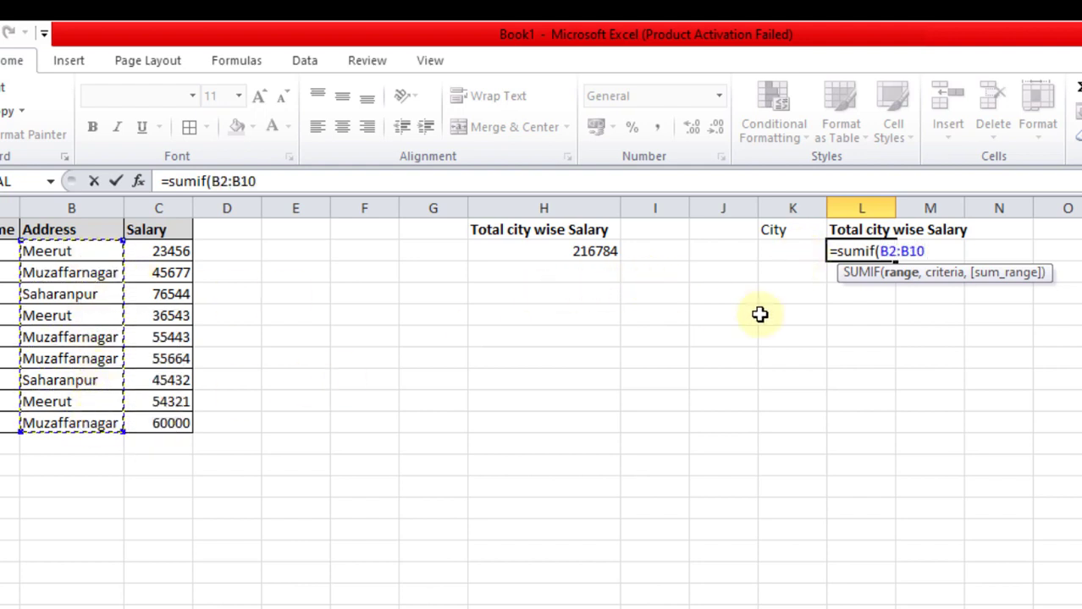
text(,)
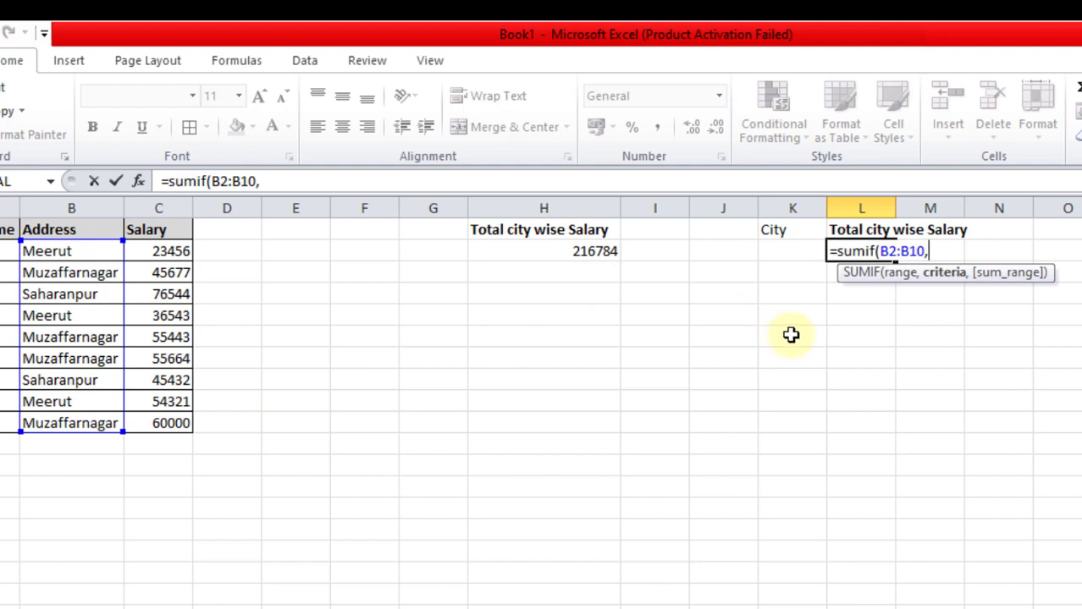
click(787, 253)
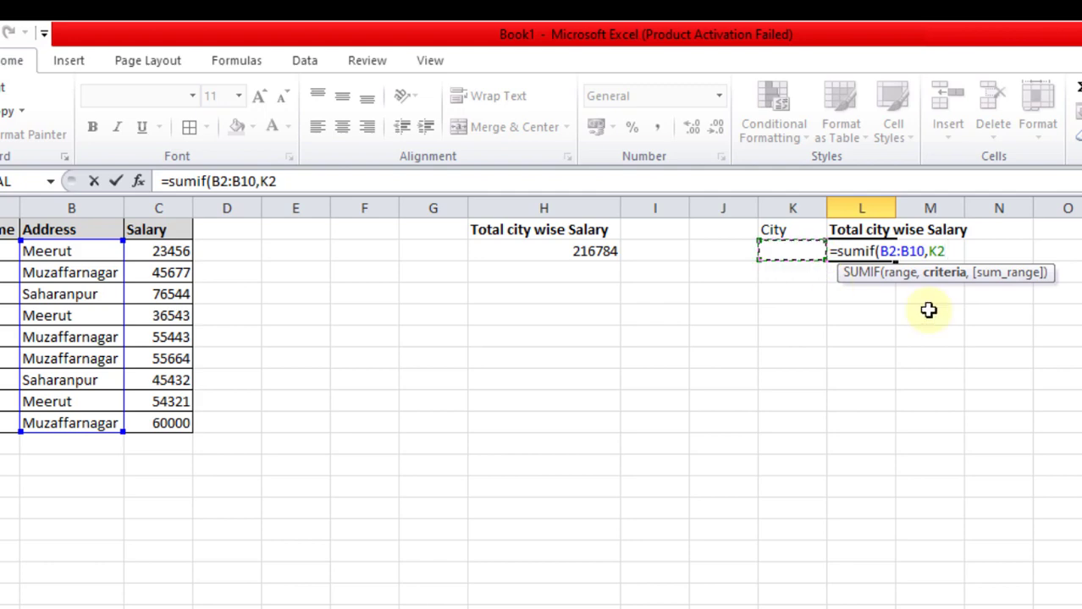
text(,)
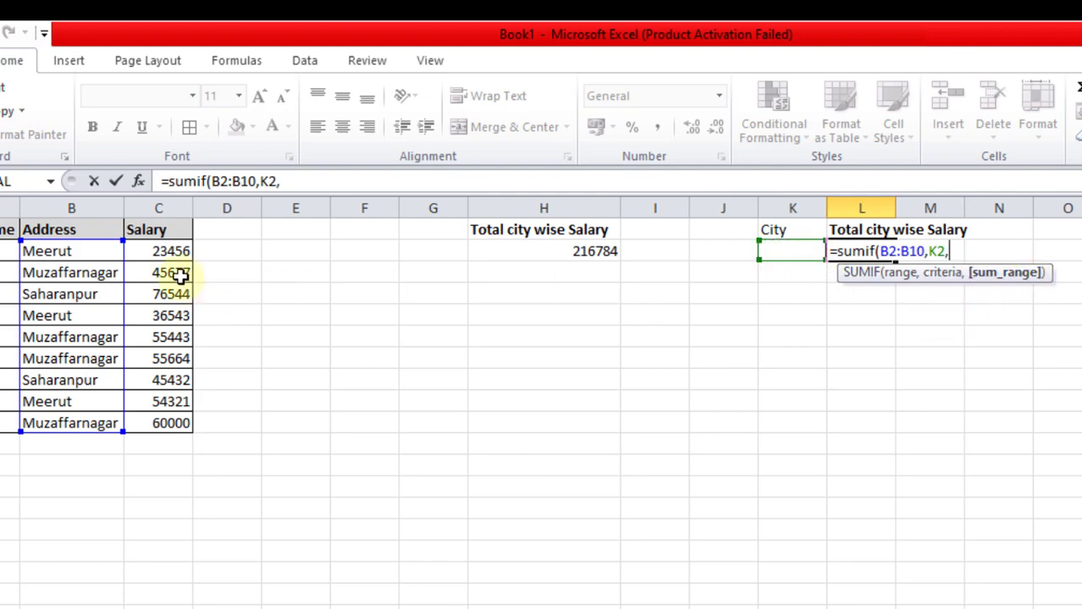
drag(159, 249, 153, 422)
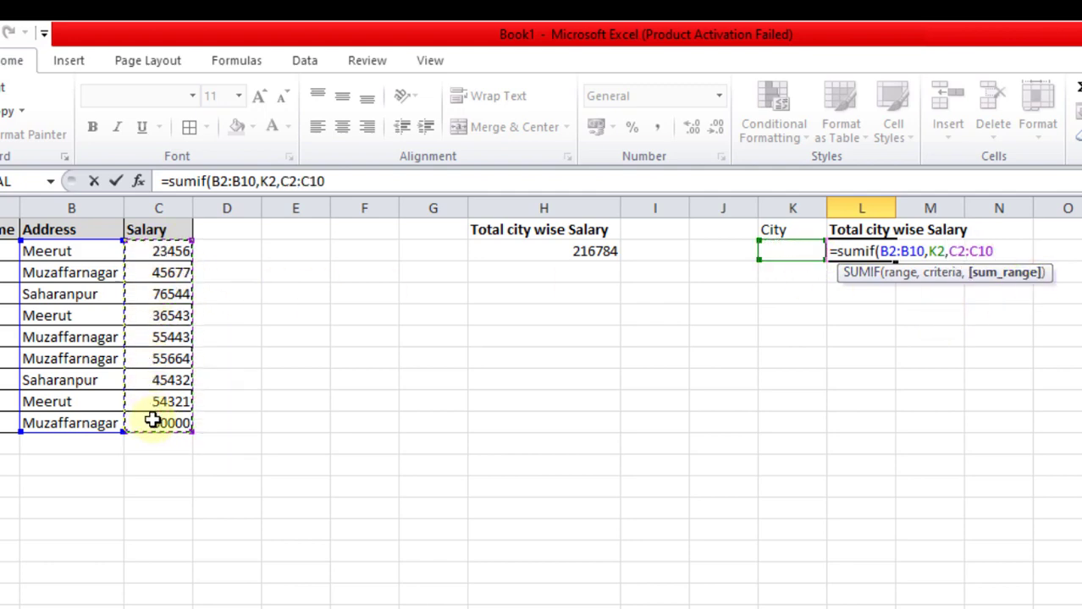
text())
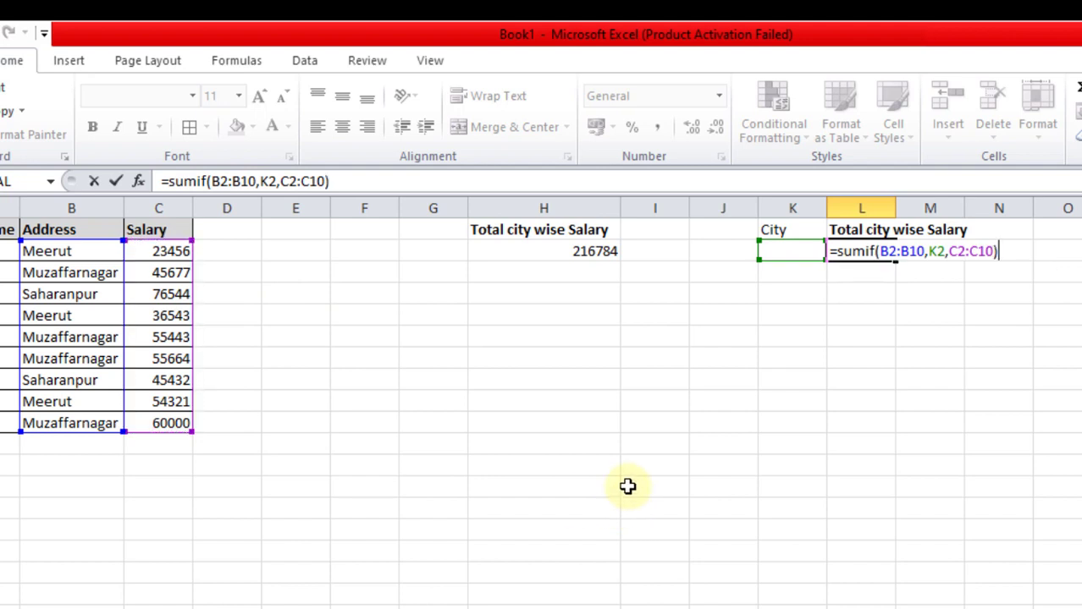
key(Return)
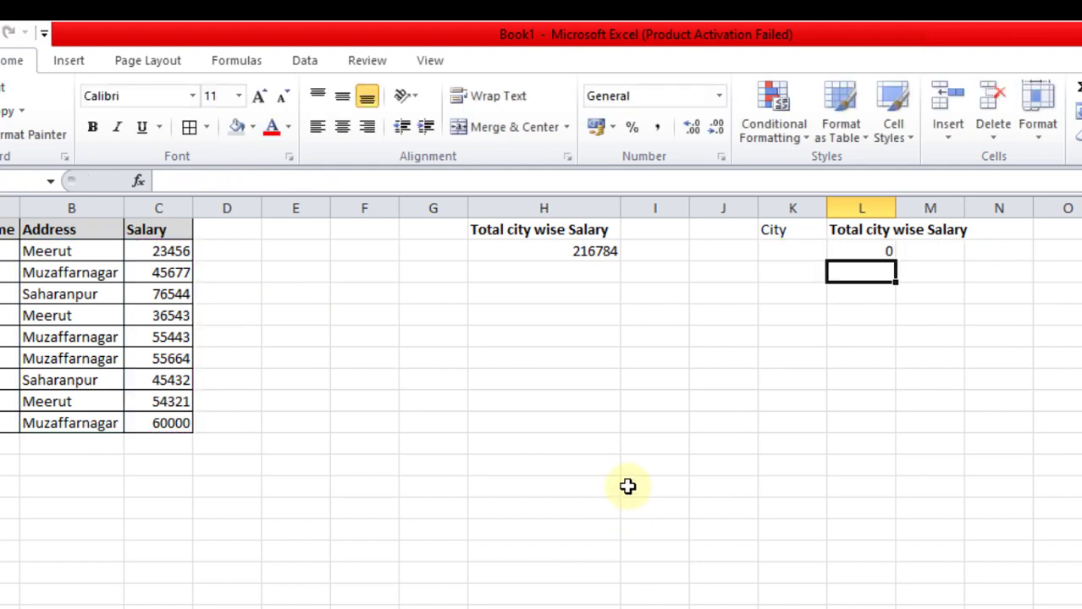
Enter the city "Saharanpur" in cell K2 and fit column K to the city name.
click(846, 249)
click(803, 251)
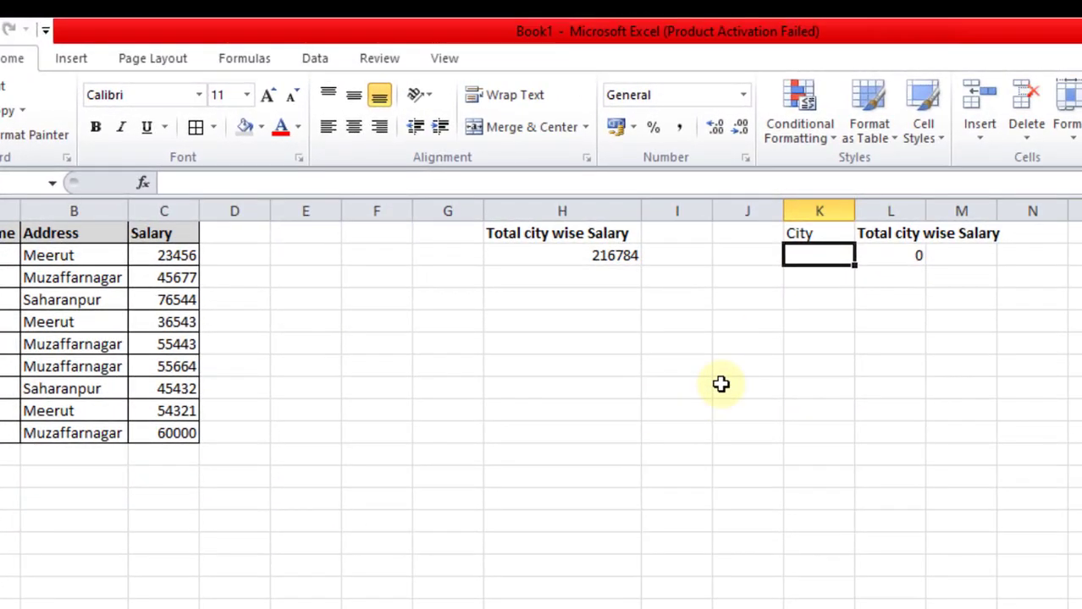
text(S)
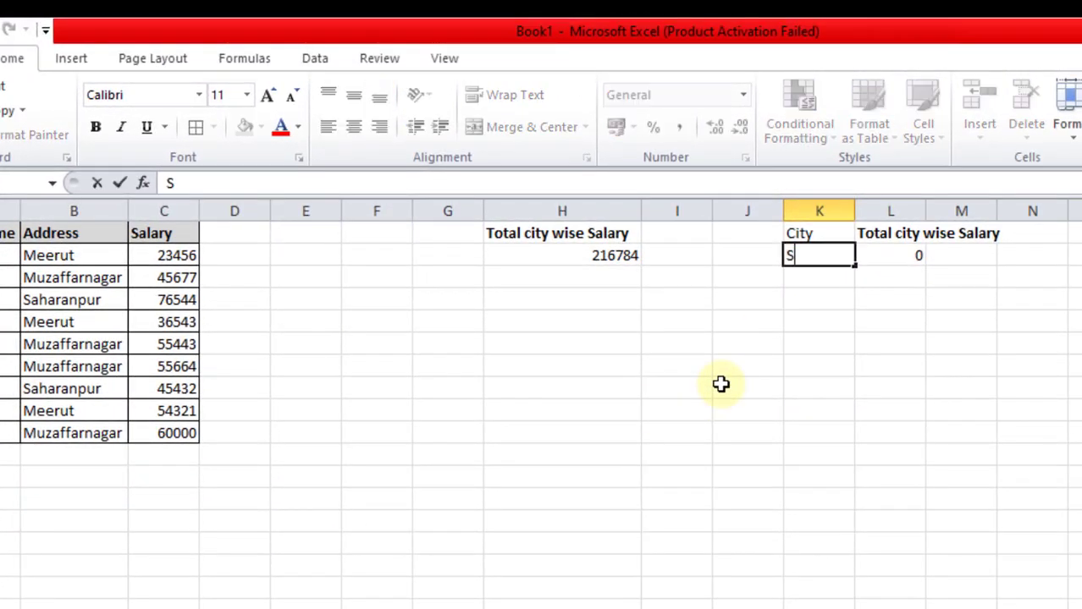
text(ahar)
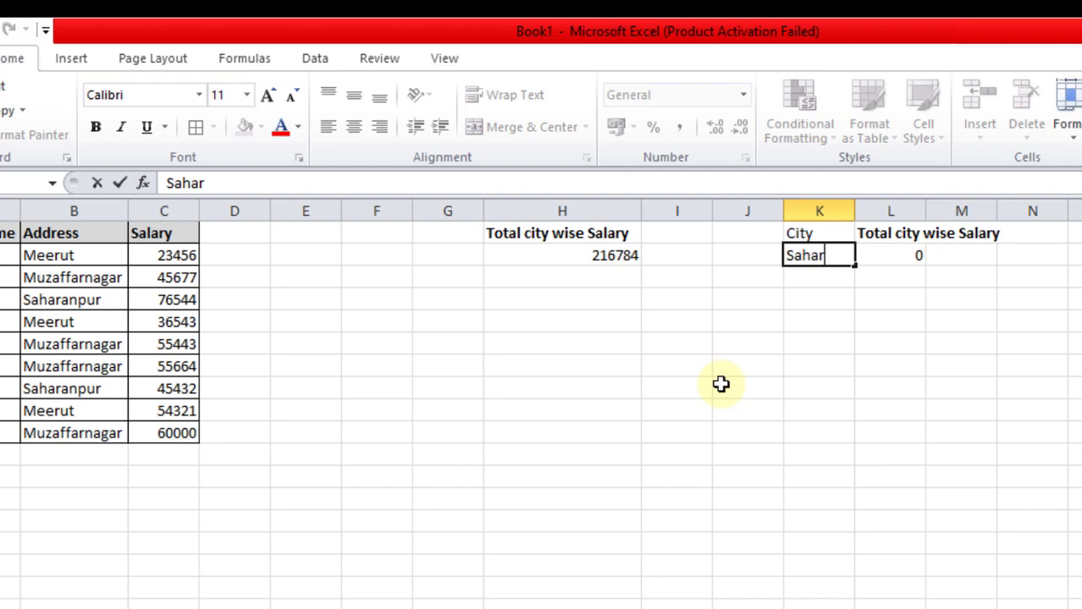
text(anpur)
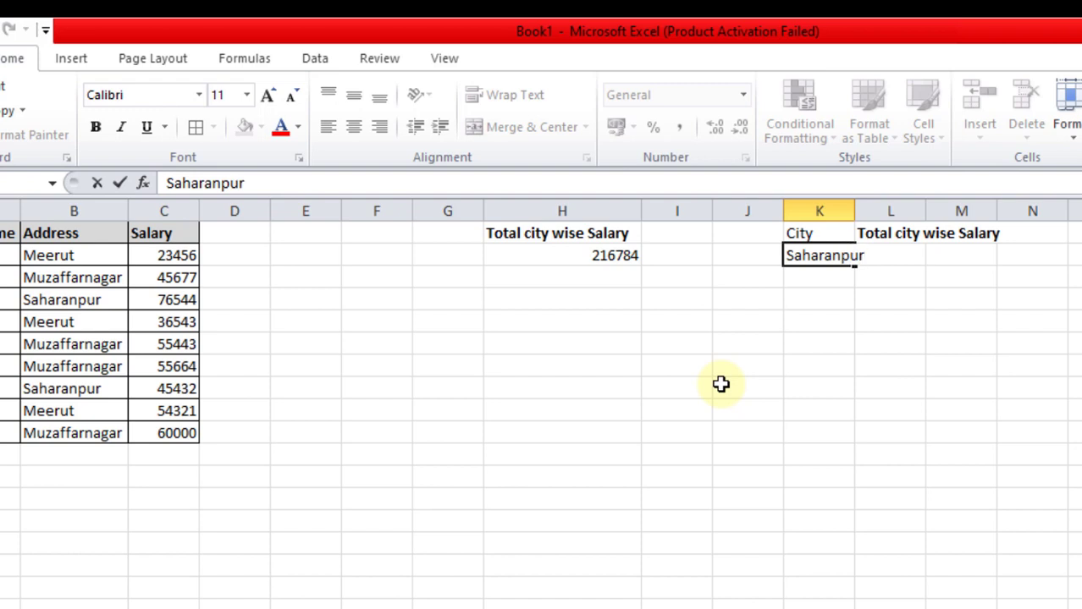
key(Return)
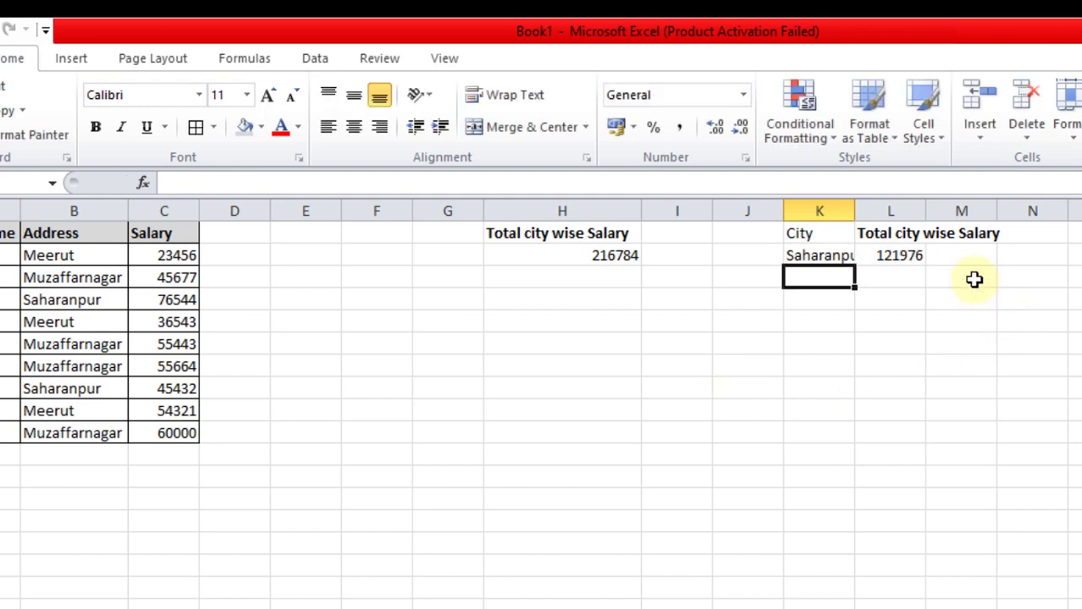
double_click(853, 205)
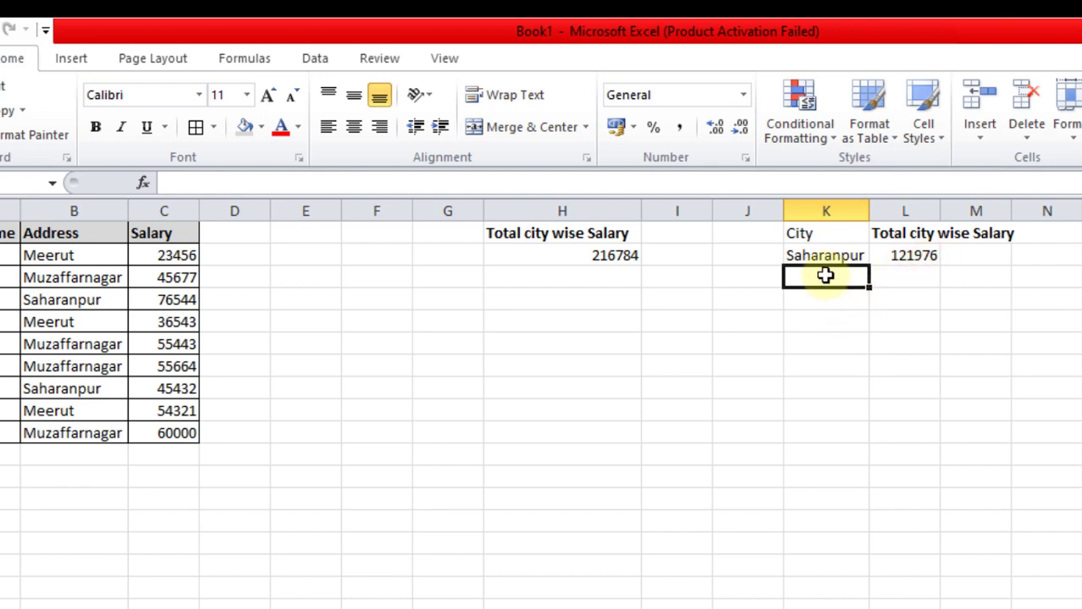
Enter the city "Muzaffarnagar" in cell K3 and widen column K so the name fits.
text(Muzaf)
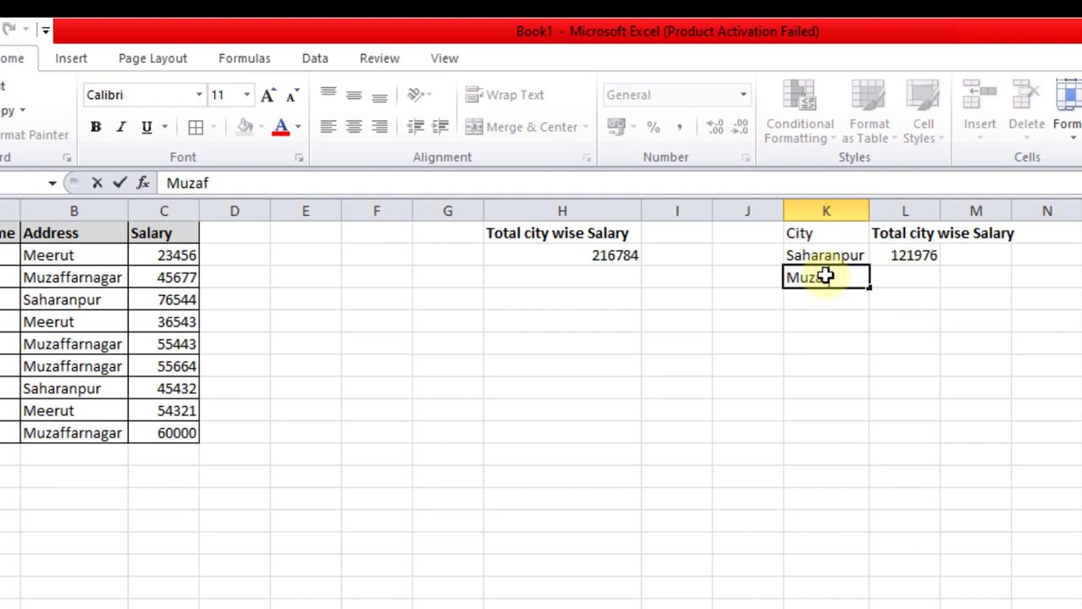
text(farnagar)
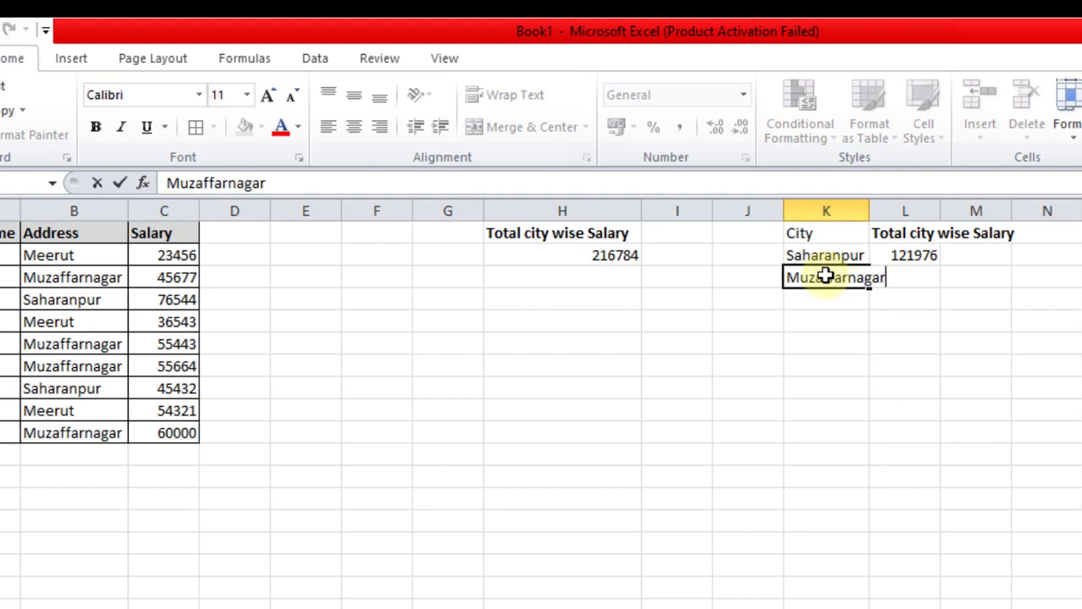
key(Return)
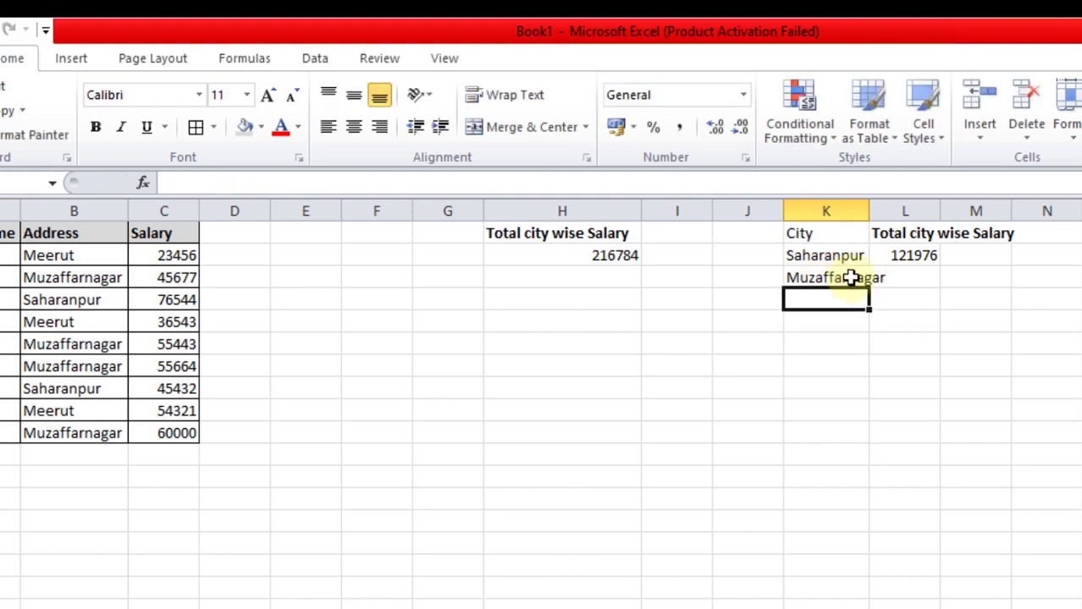
drag(872, 204, 893, 206)
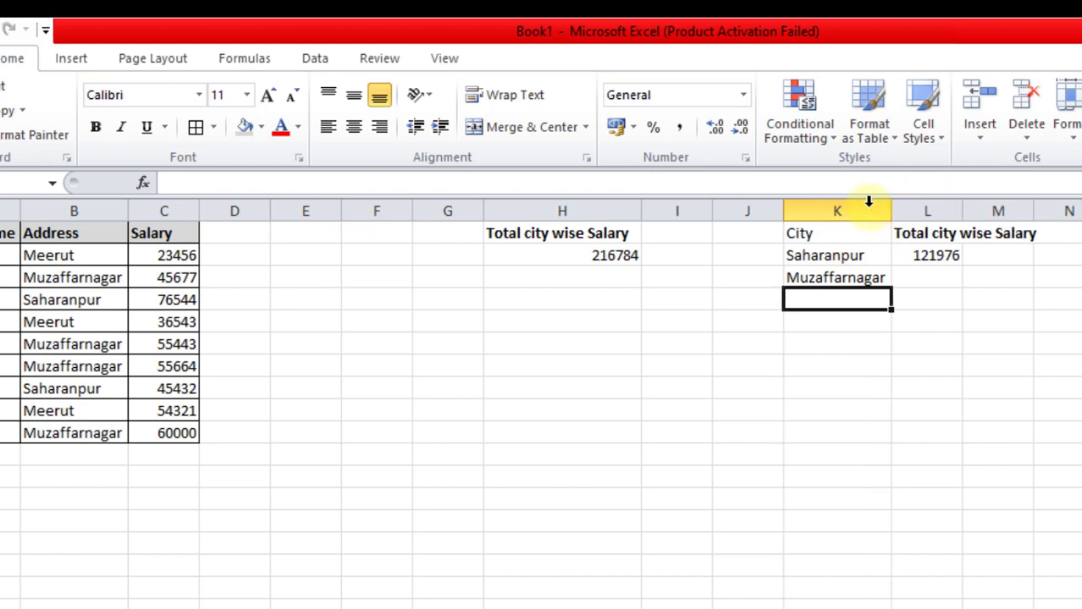
Fill the SUMIF formula from L2 down to L4 and enter the city "Meerut" in cell K4.
click(918, 254)
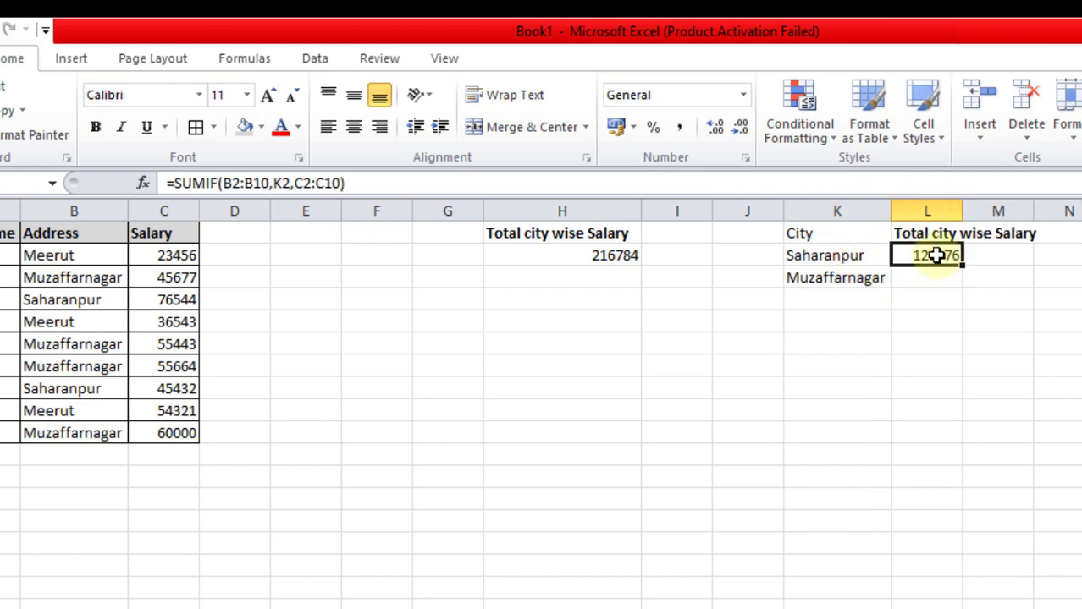
drag(962, 265, 965, 308)
click(859, 301)
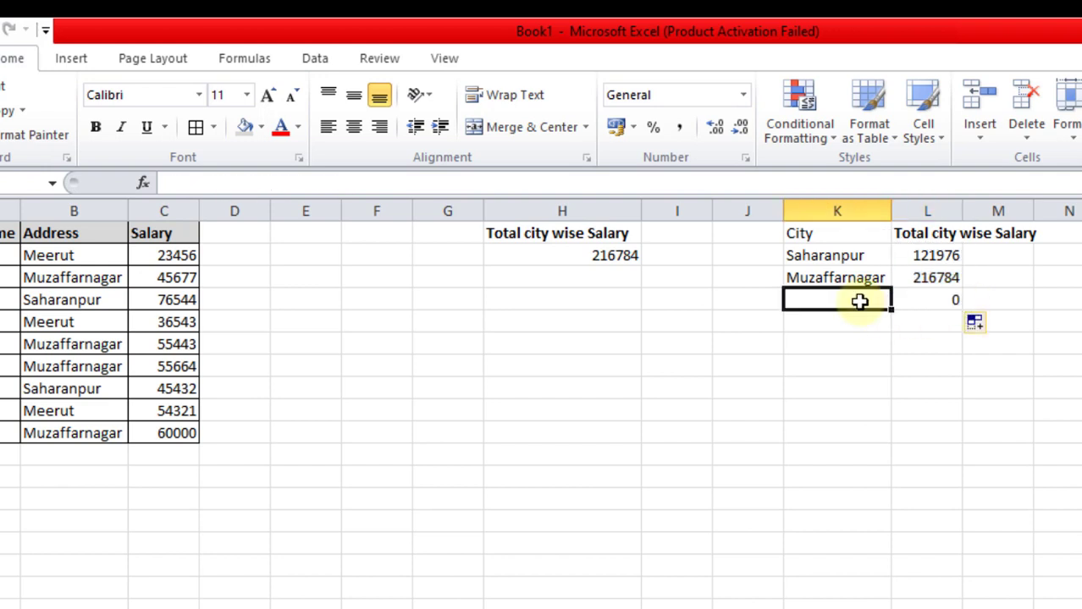
text(M)
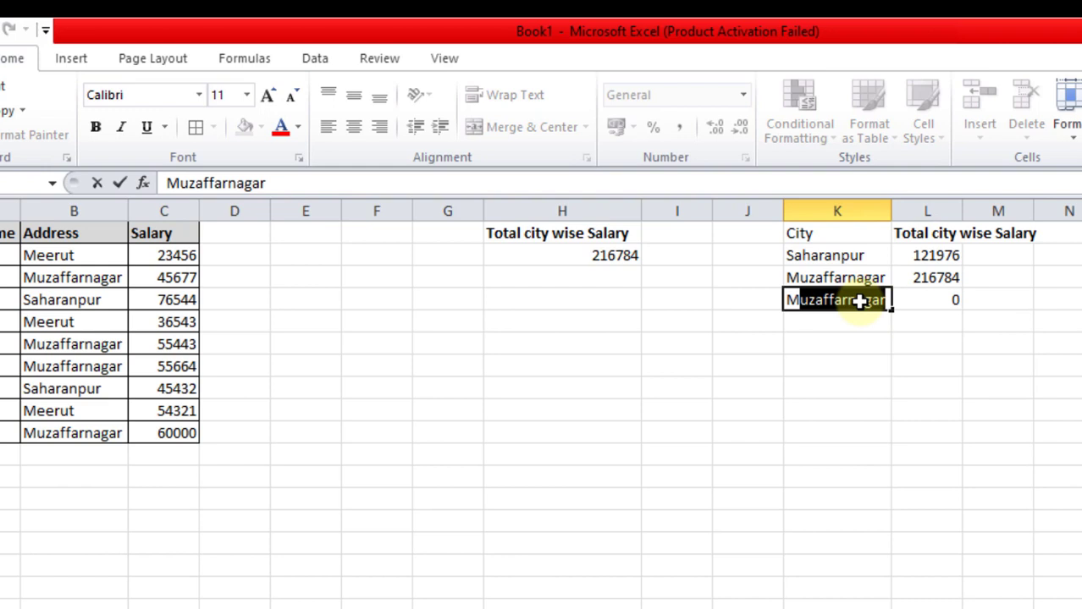
text(eetut)
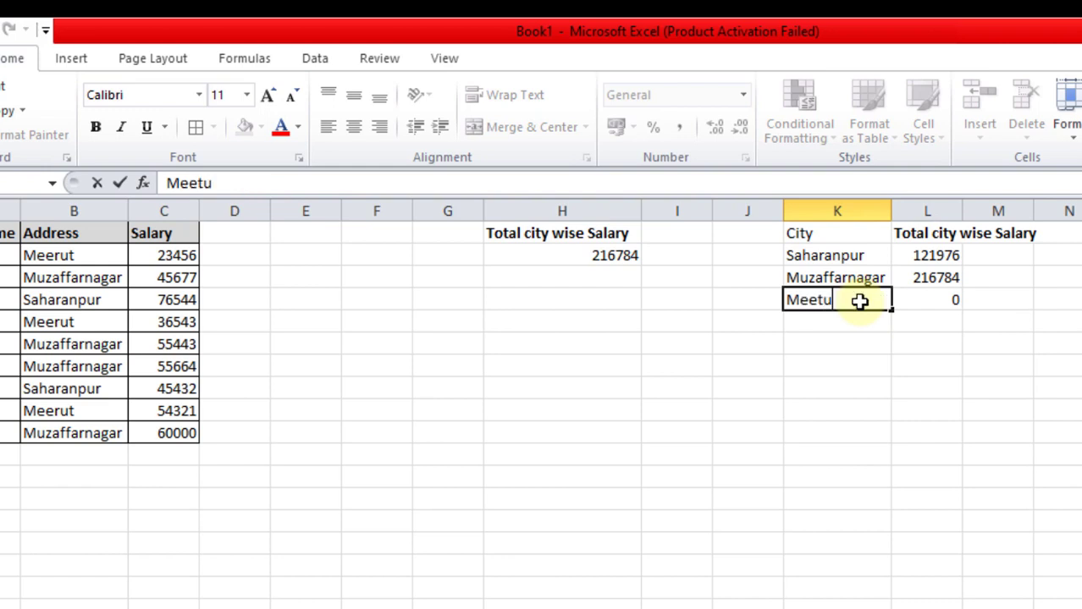
key(BackSpace)
key(BackSpace)
key(BackSpace)
text(rut)
key(Return)
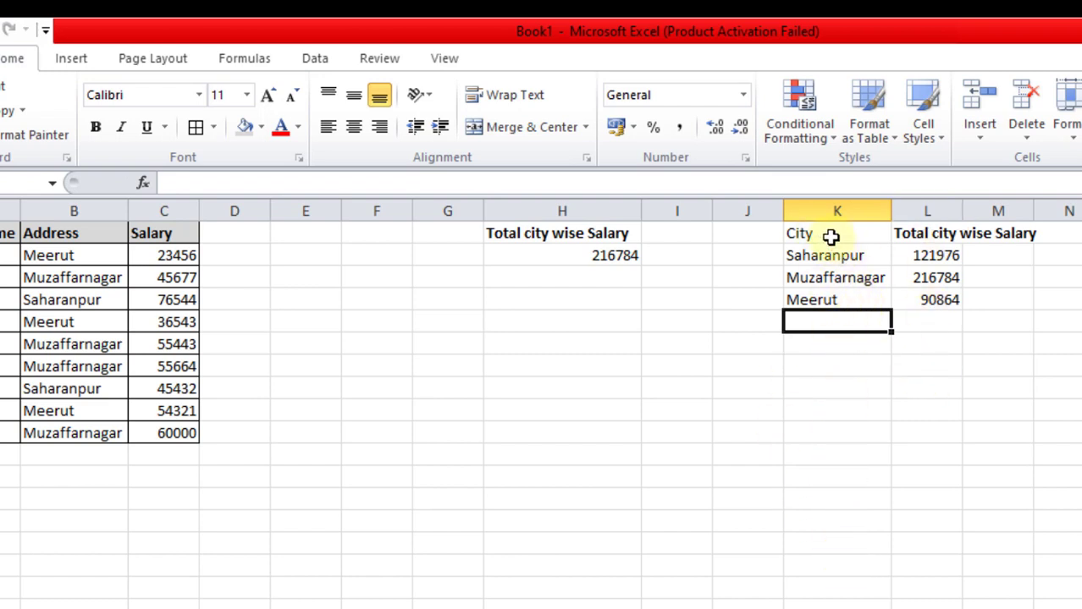
Make the "City" heading in cell K1 bold.
click(832, 235)
click(96, 129)
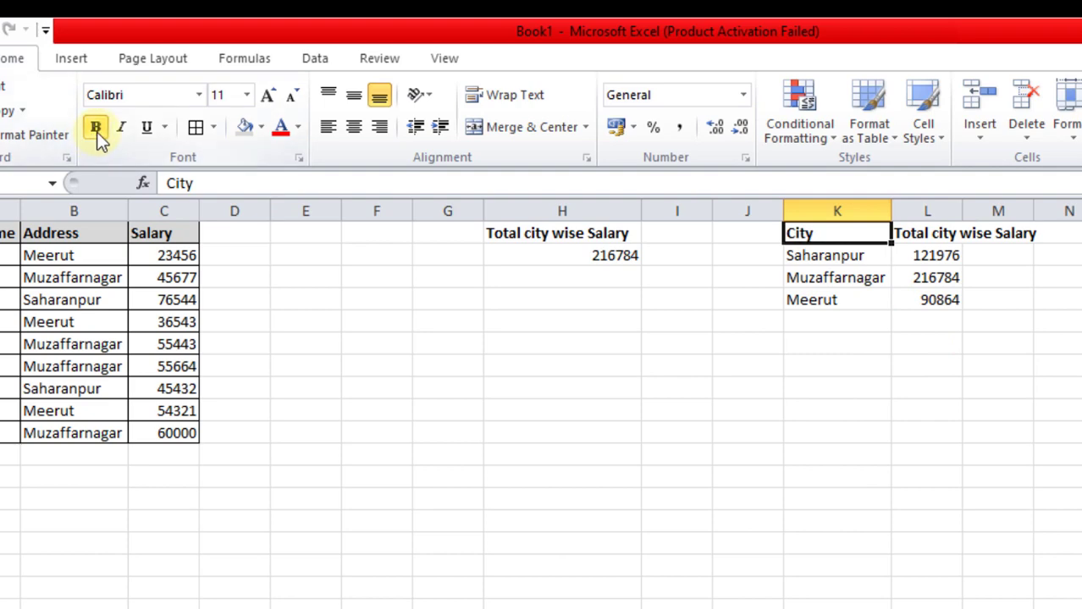
click(669, 476)
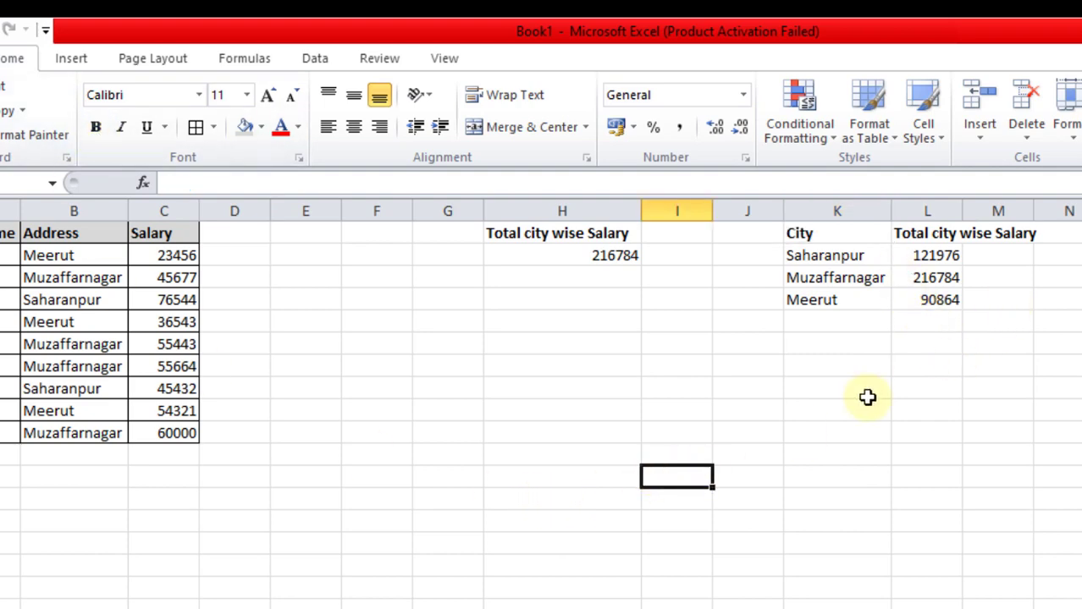
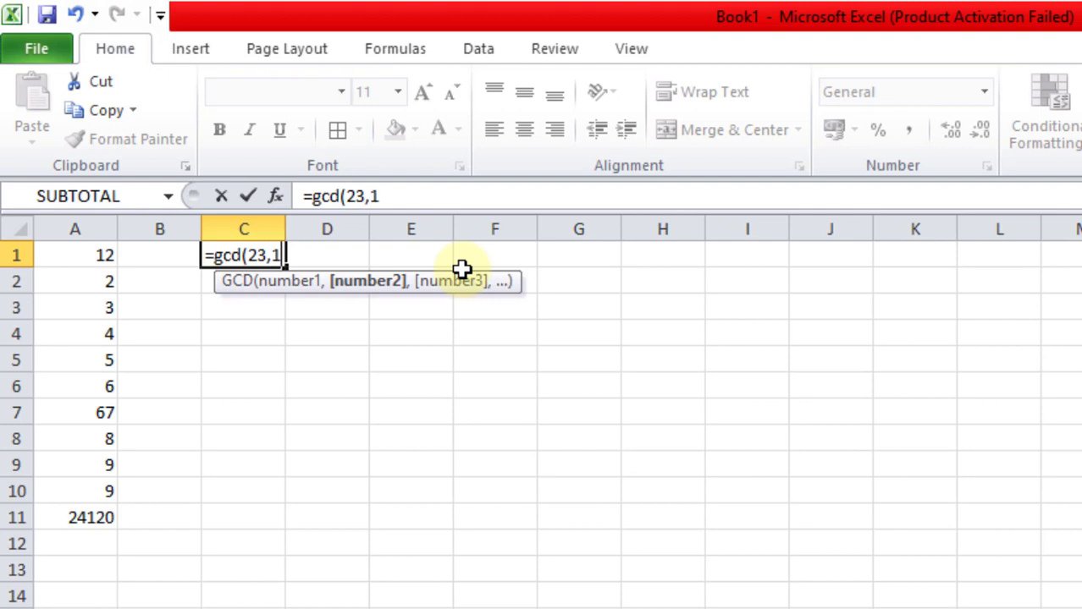
Complete the formula =gcd(23,1,3,4,5) in cell C1 to find the numbers' greatest common divisor.
text(5)
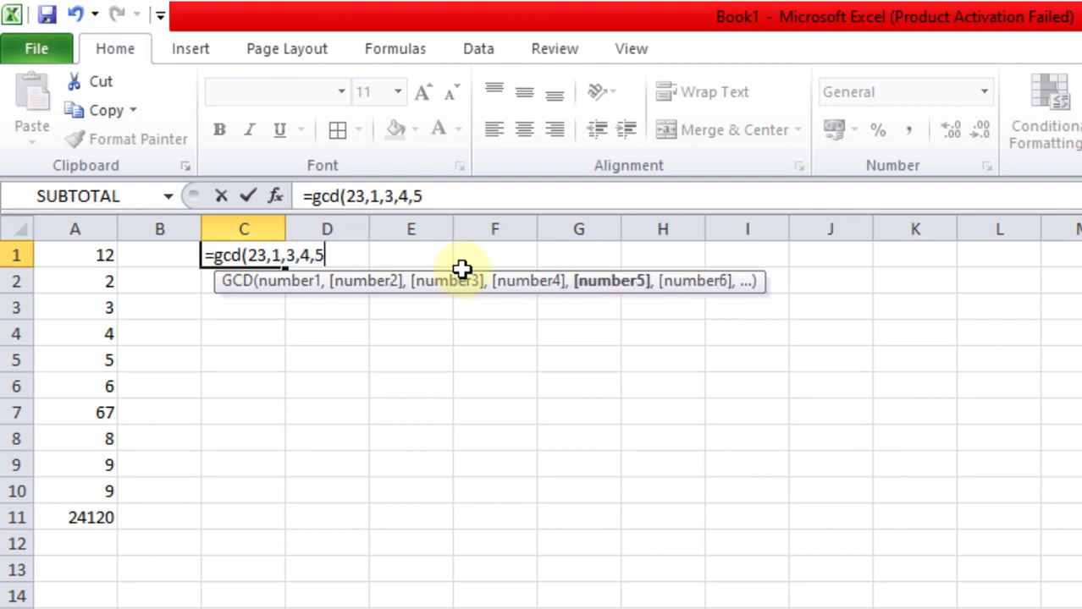
text())
key(Return)
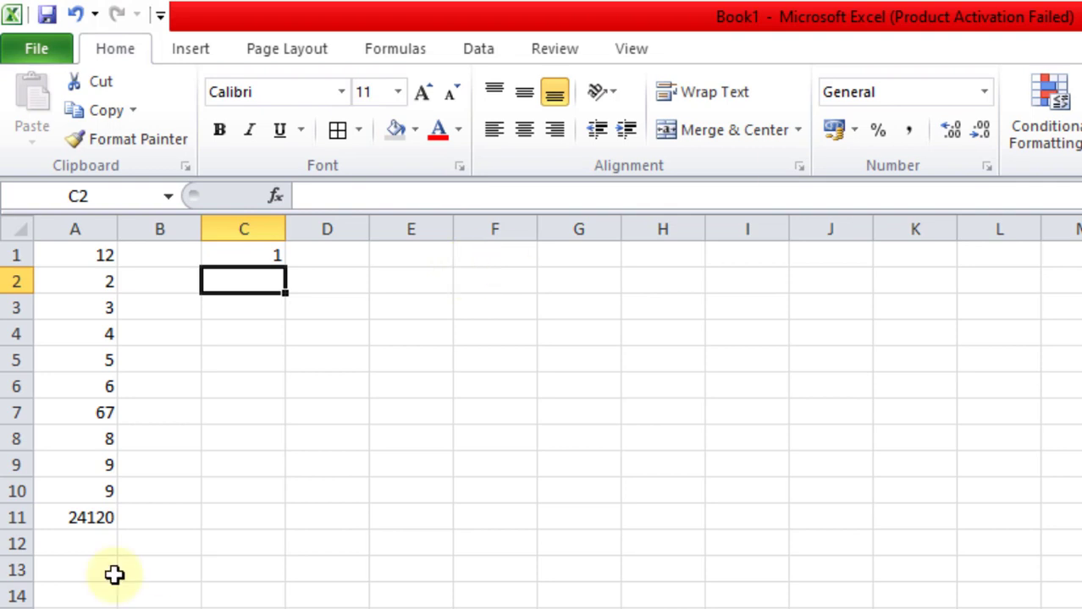
Enter the numbers 12, 23, 34, 45, 56, 67 and 34 in cells E1 to E7.
click(401, 264)
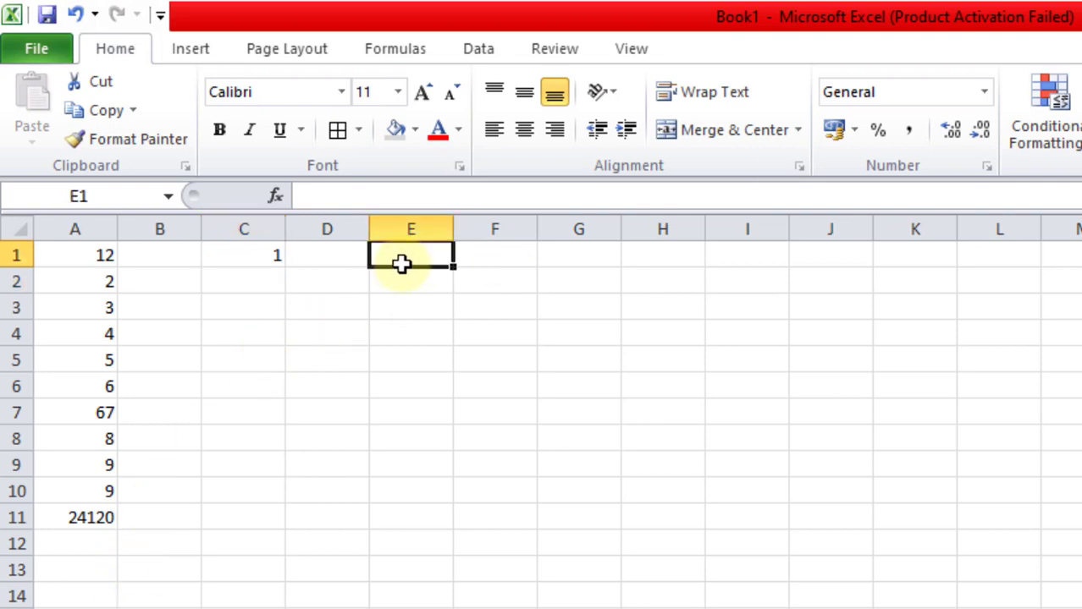
text(12)
key(Return)
text(23)
key(Return)
text(34)
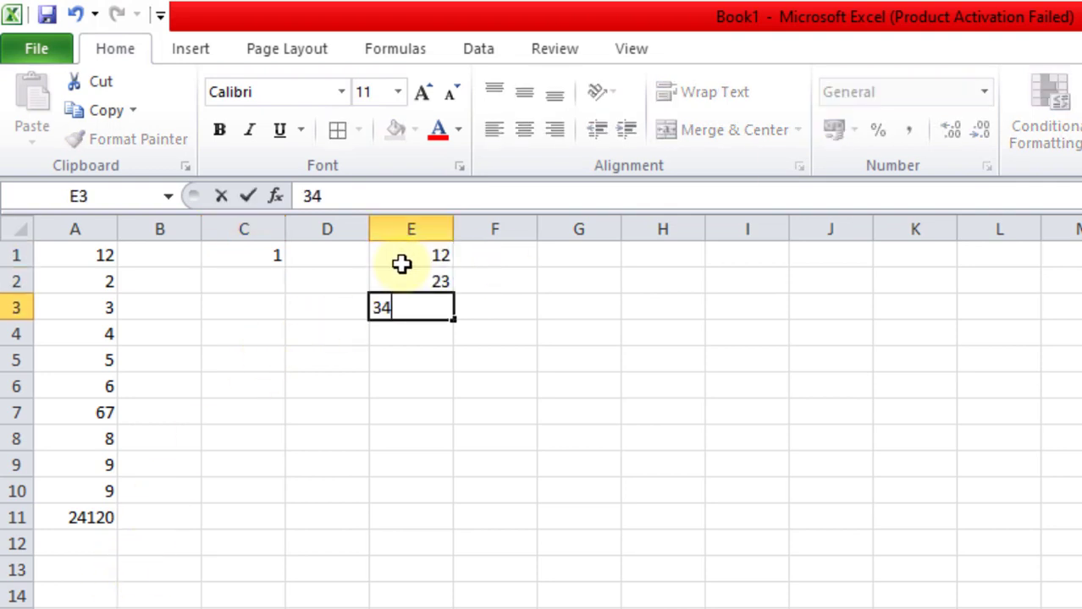
key(Return)
text(45)
key(Return)
text(56)
key(Return)
text(67)
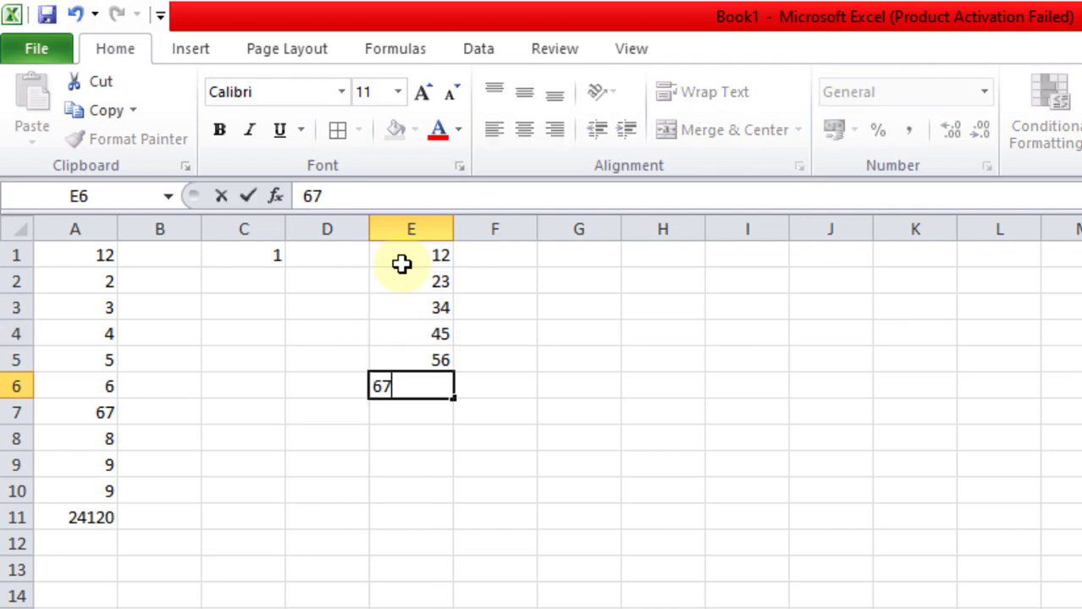
key(Return)
text(34)
key(Return)
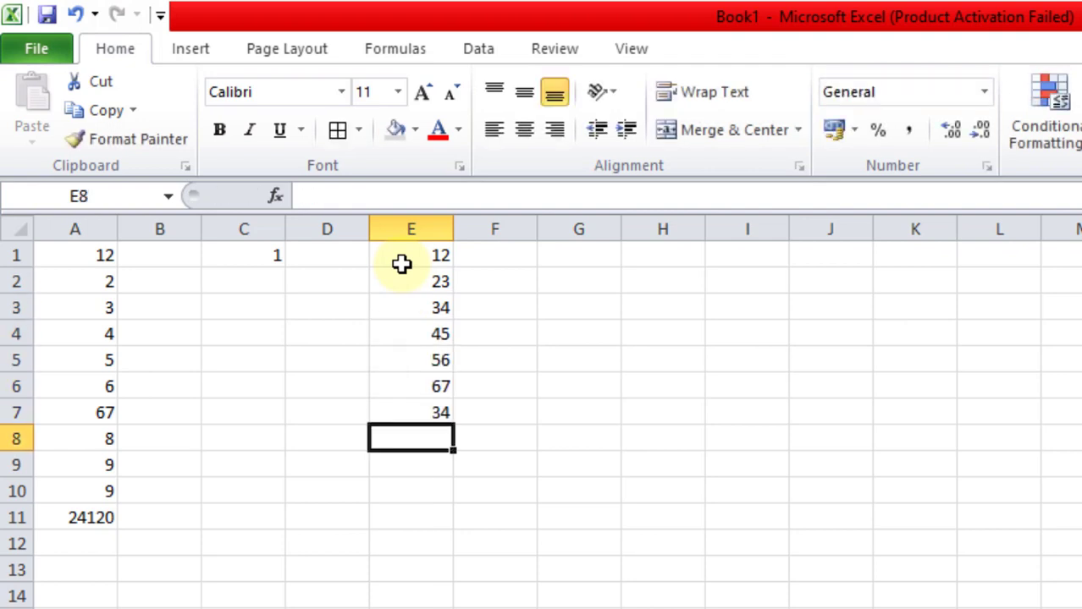
Calculate the greatest common divisor of the column E numbers with =gcd(E1:E7) in cell E8 and reselect that cell.
text(=)
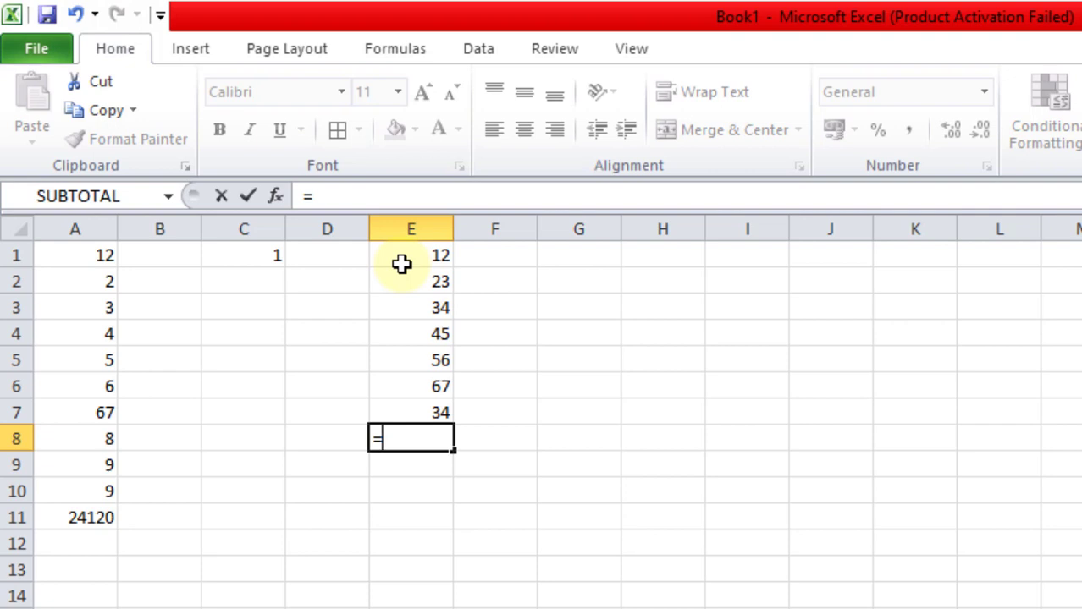
text(gcd()
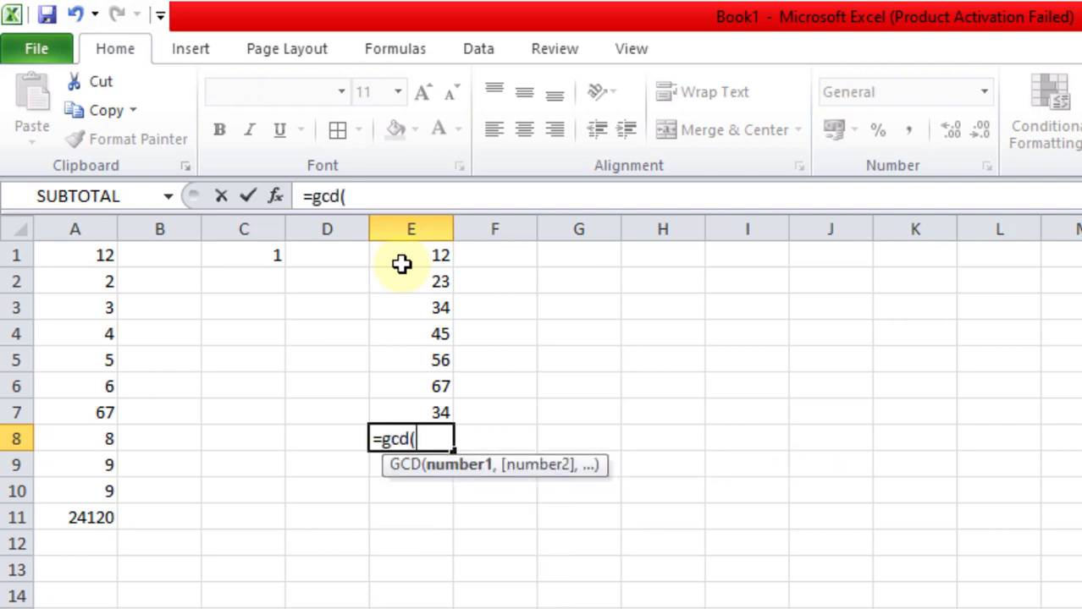
drag(403, 256, 399, 411)
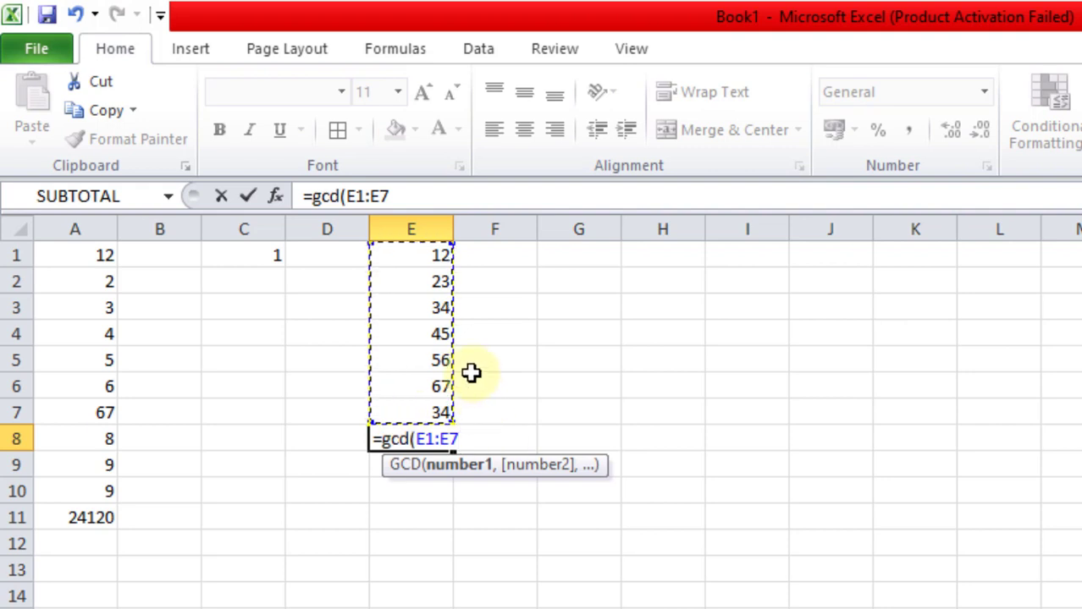
text())
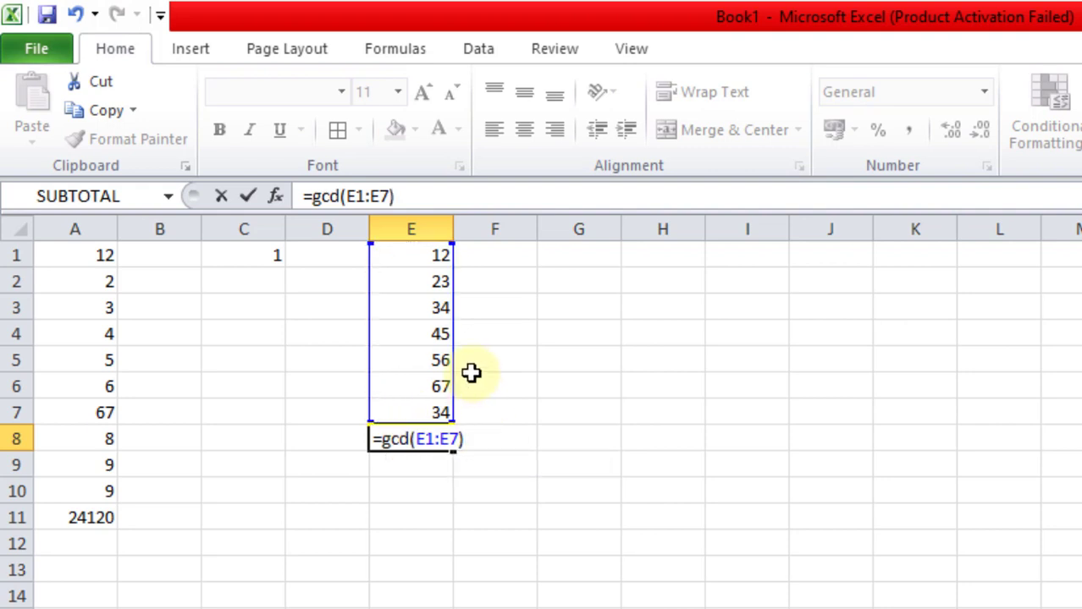
key(Return)
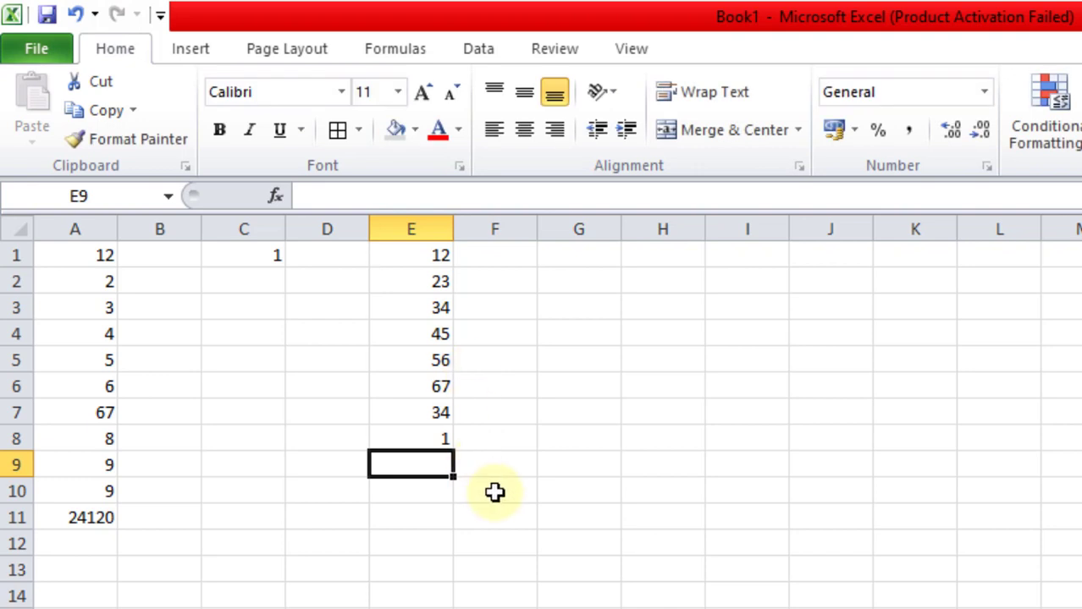
click(403, 437)
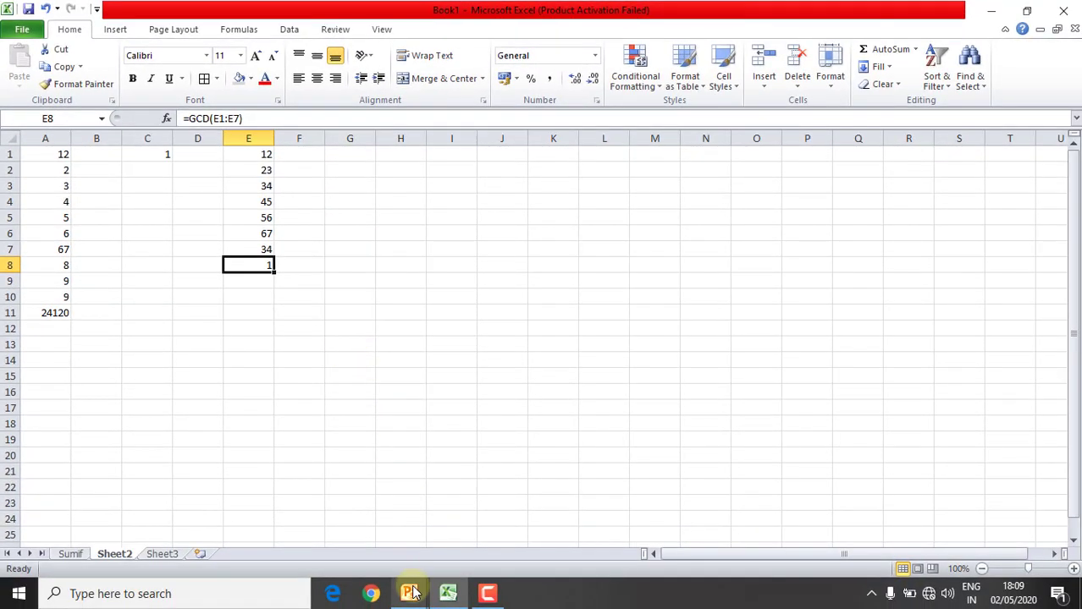
Switch to the PowerPoint slideshow and advance from the GCD() slide to the Log() slide to review its syntax.
mouse_move(413, 594)
click(474, 552)
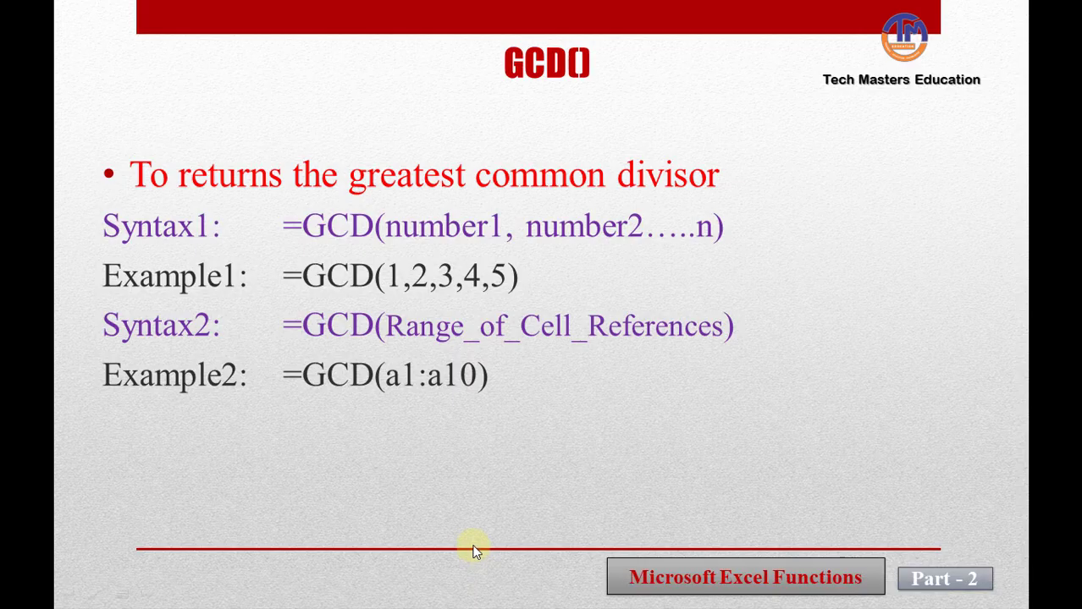
click(629, 410)
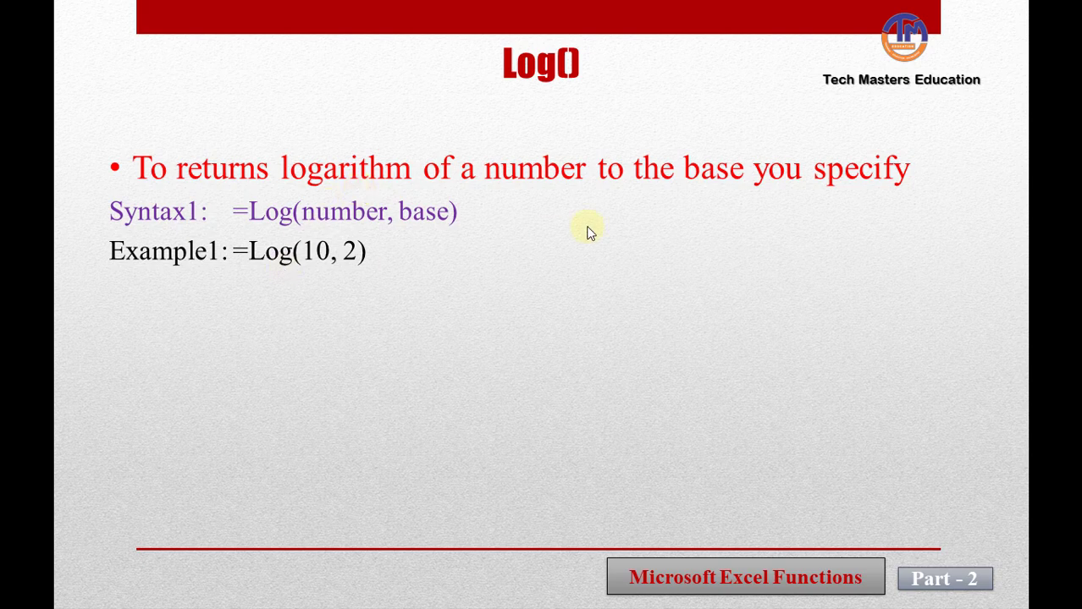
Switch back to Excel and enter the formula =log(10,2) in cell H1.
key(alt+Tab)
click(562, 285)
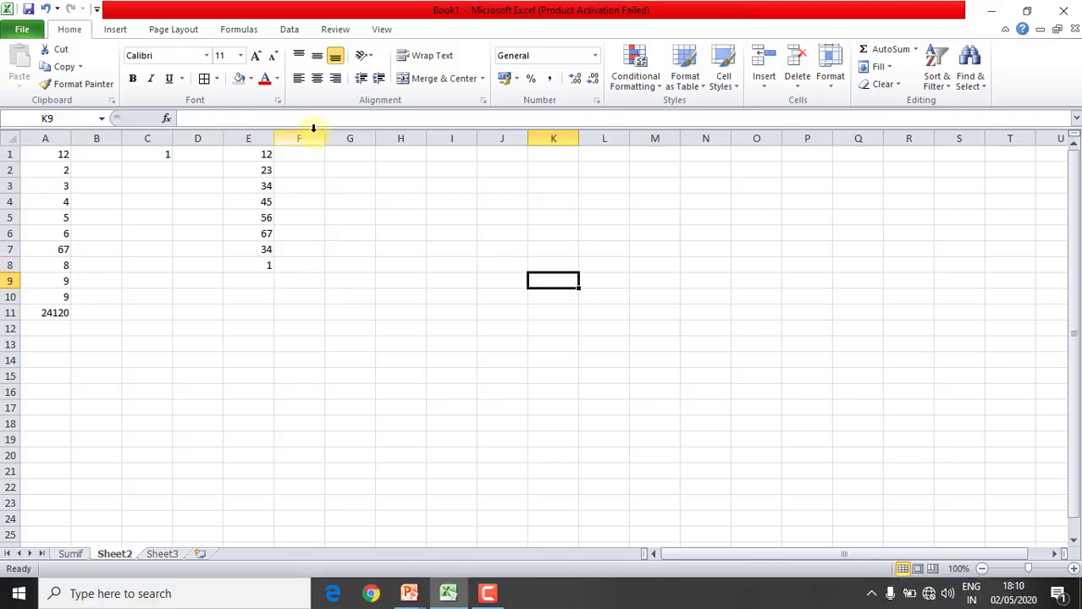
click(401, 184)
click(391, 158)
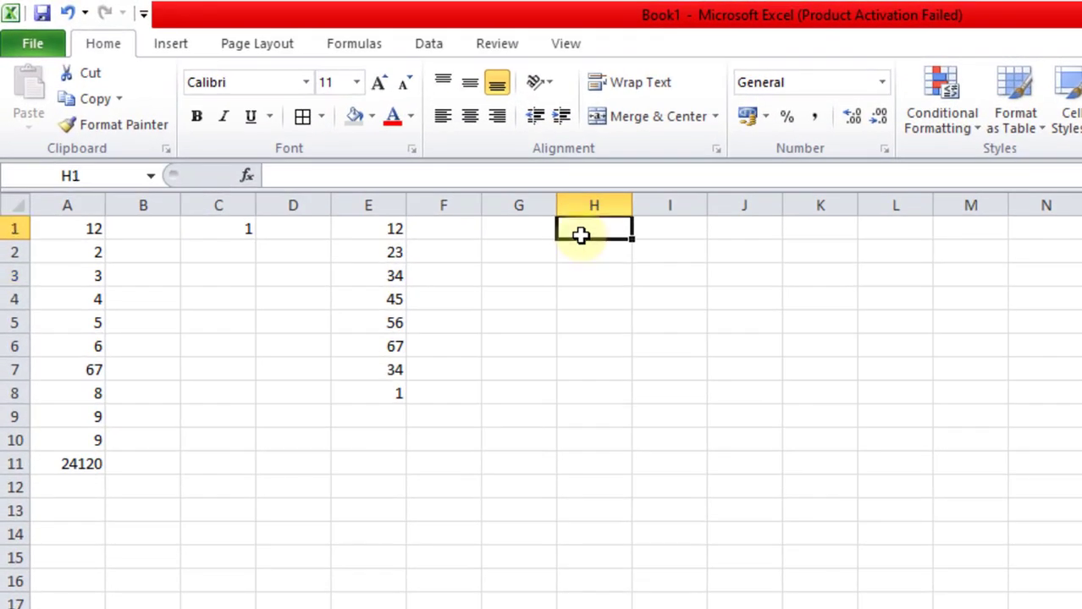
text(=)
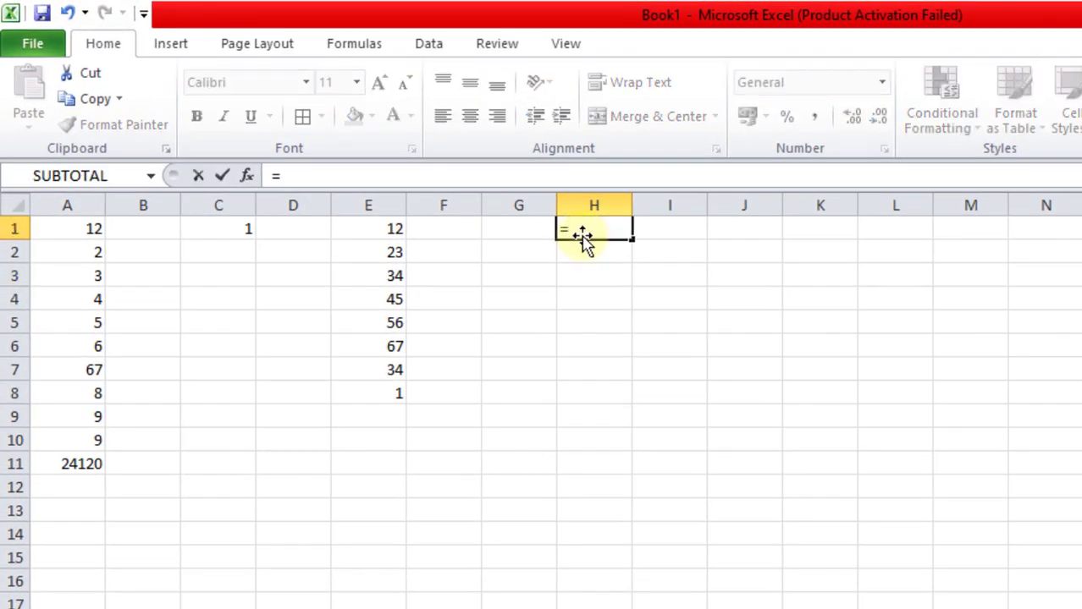
text(log)
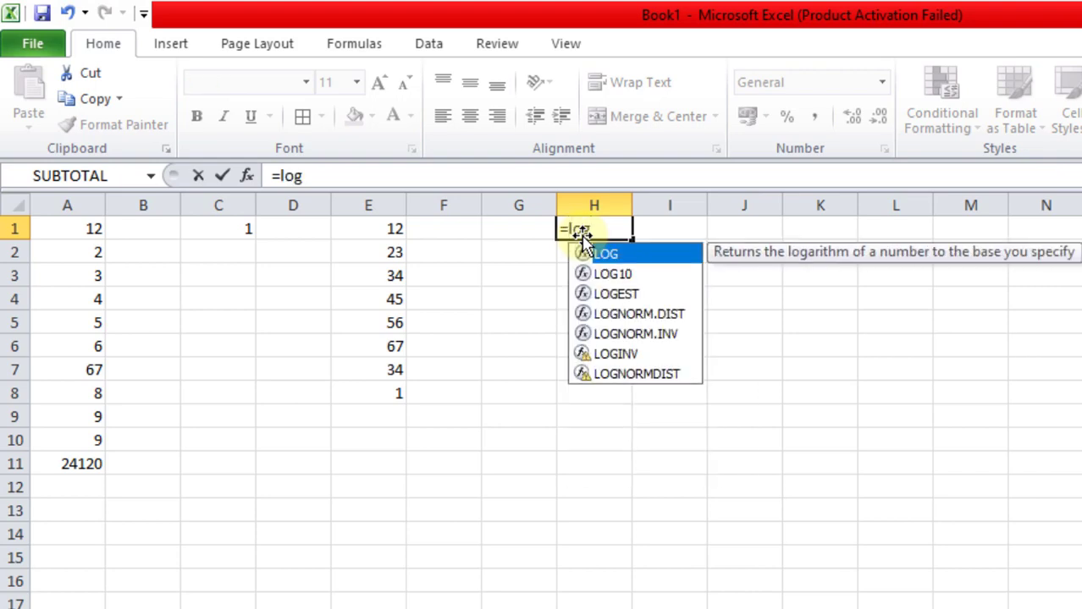
text(()
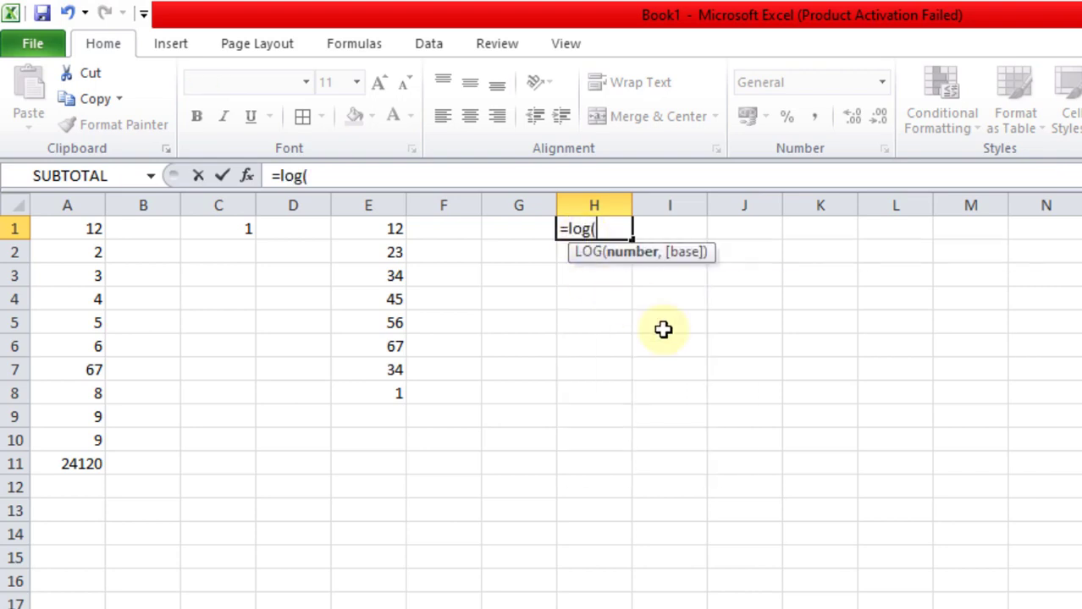
text(10)
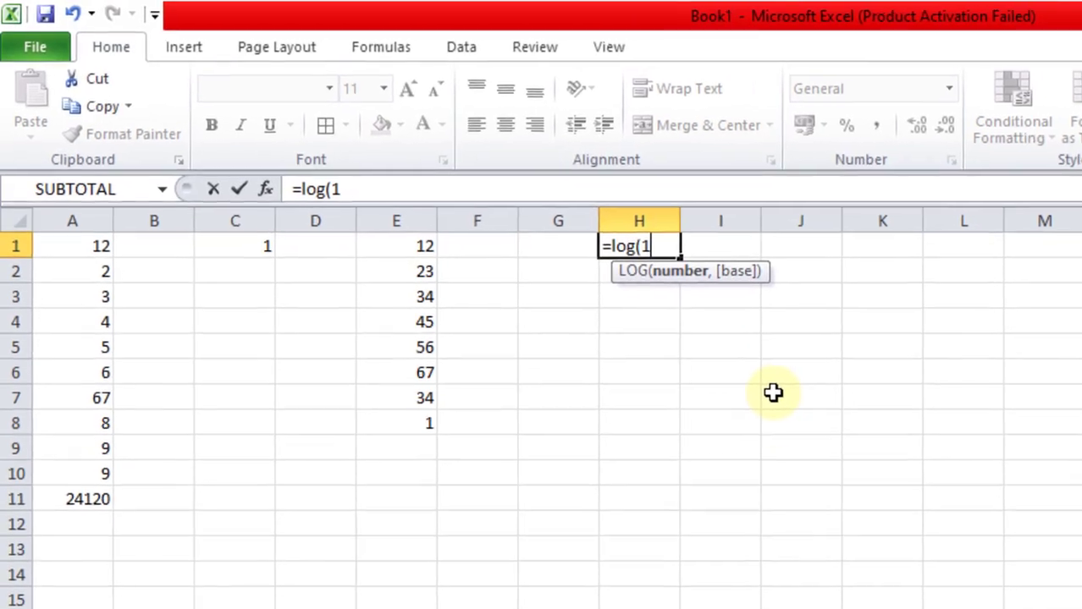
text(,)
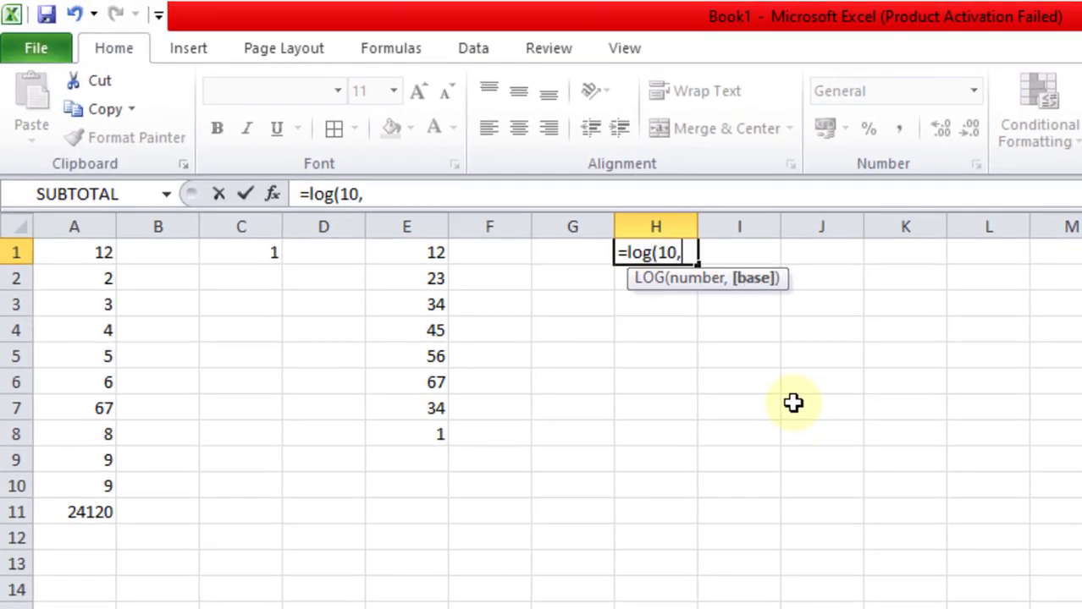
text(2))
key(Return)
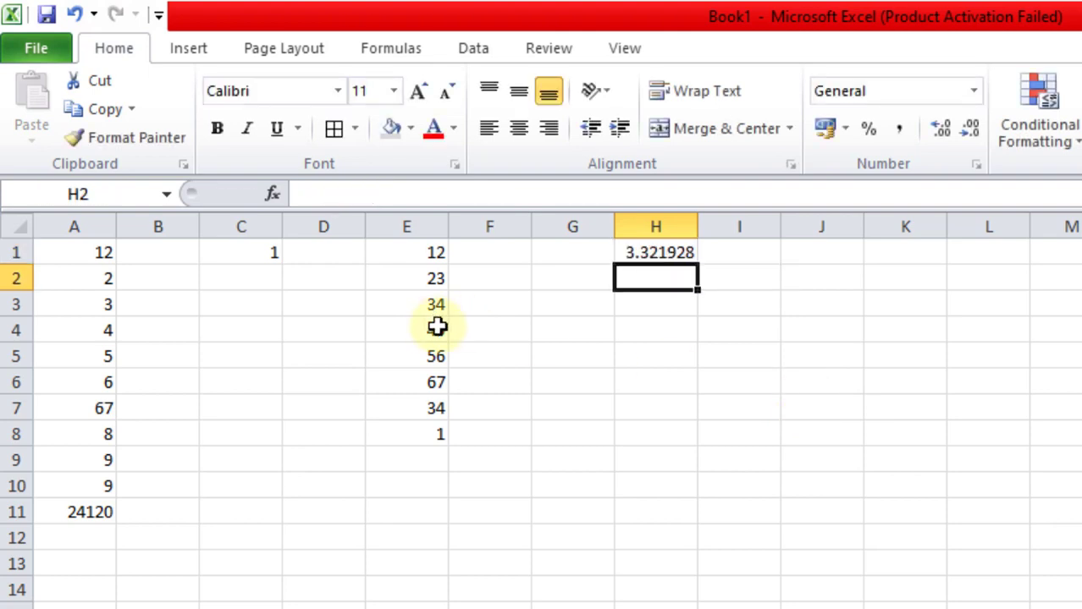
Enter the numbers 12, 23, 34, 45, 56, 67 and 78 in cells J1 to J7.
click(821, 254)
text(12)
key(Return)
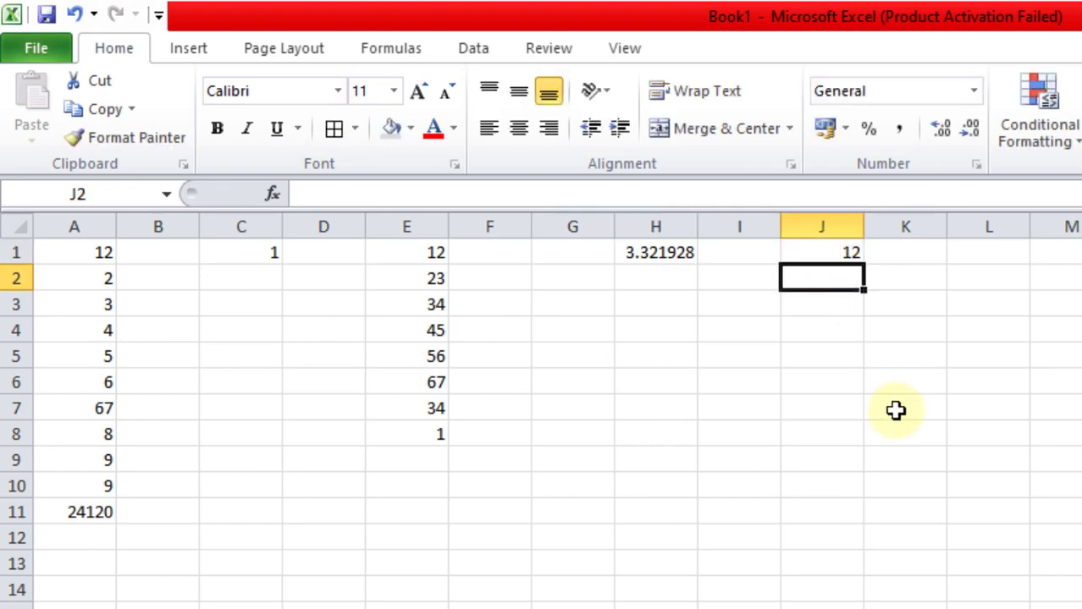
text(23)
key(Return)
text(34)
key(Return)
text(45)
key(Return)
text(56)
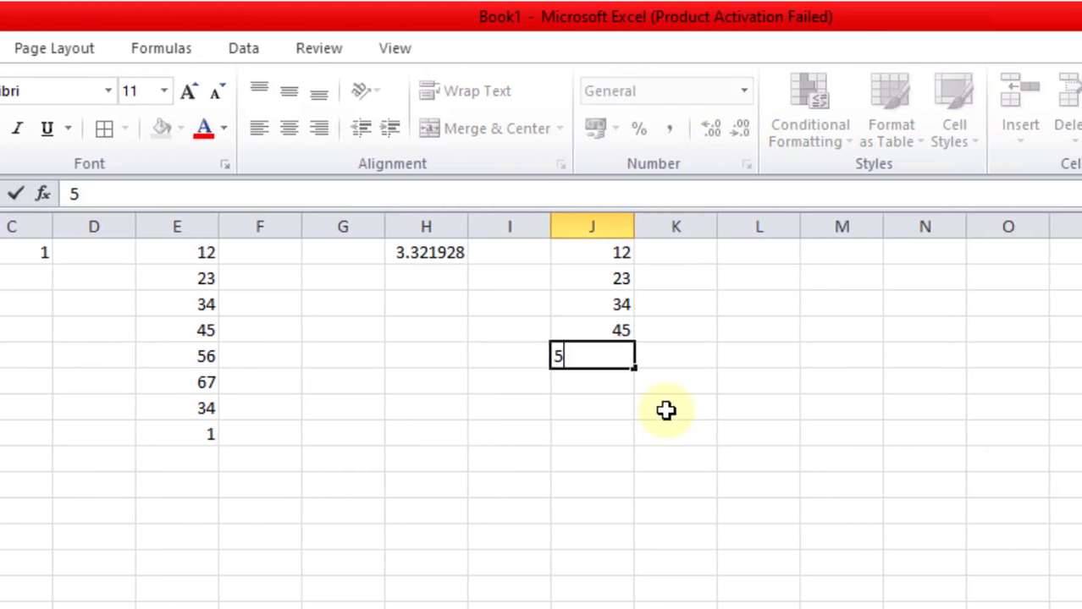
key(Return)
text(67)
key(Return)
text(78)
key(Return)
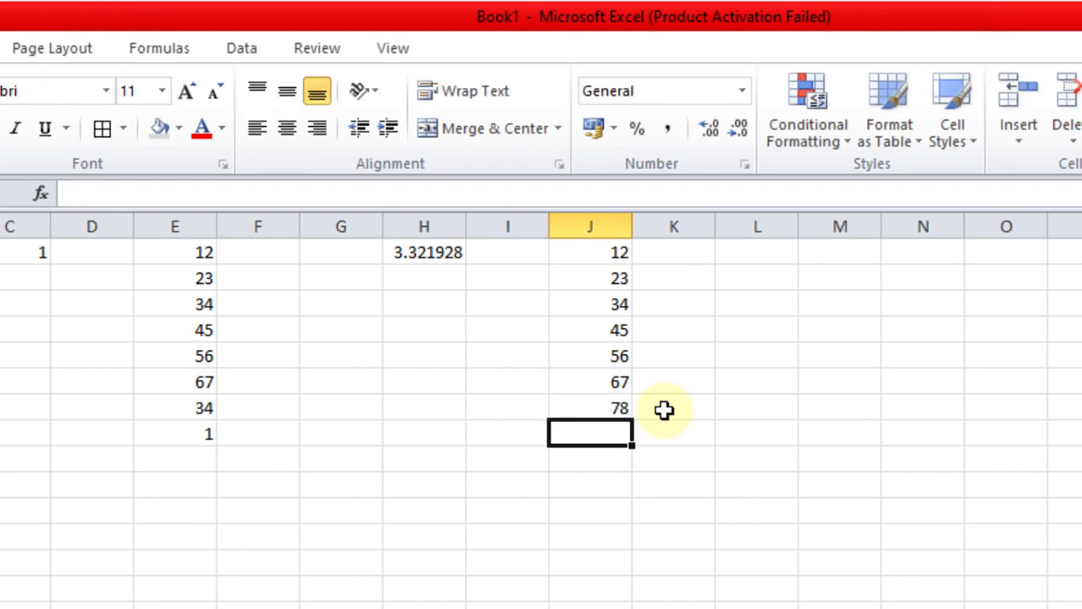
Enter the logarithm base 3 in cell L1.
click(748, 450)
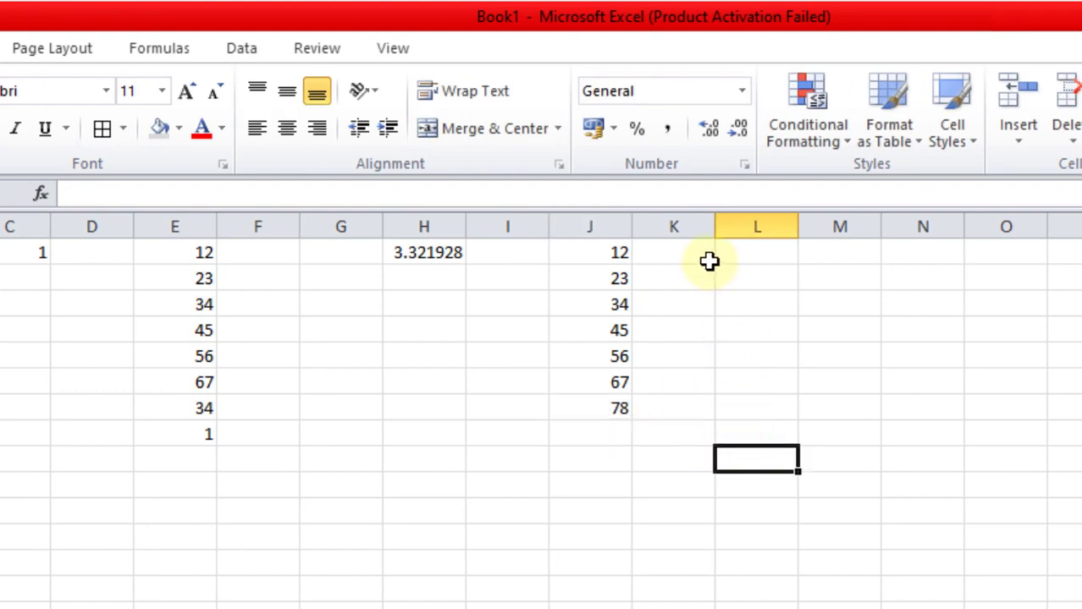
click(766, 254)
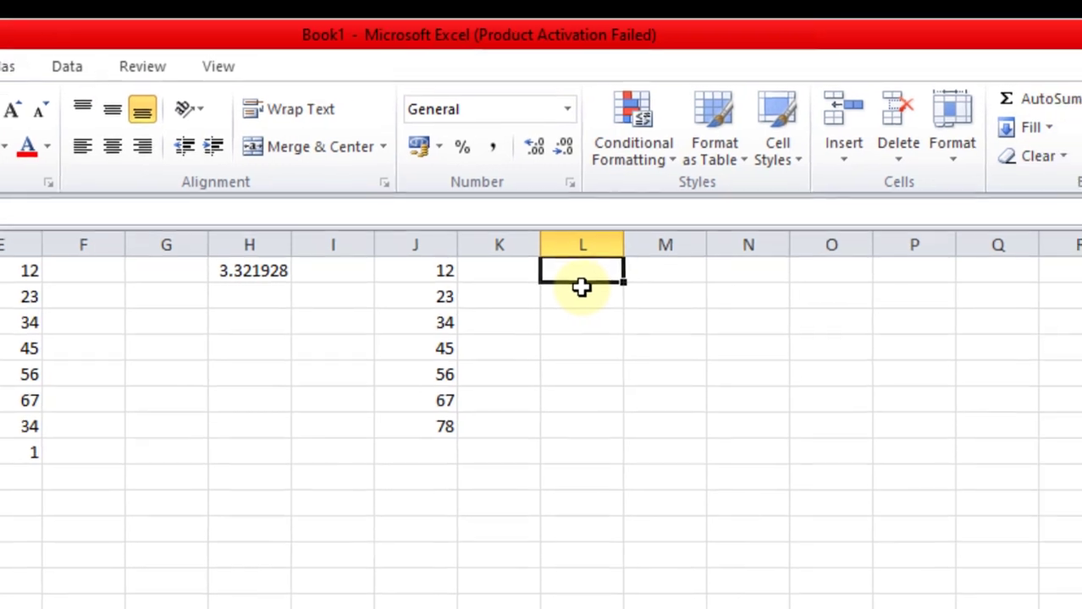
text(3)
click(773, 324)
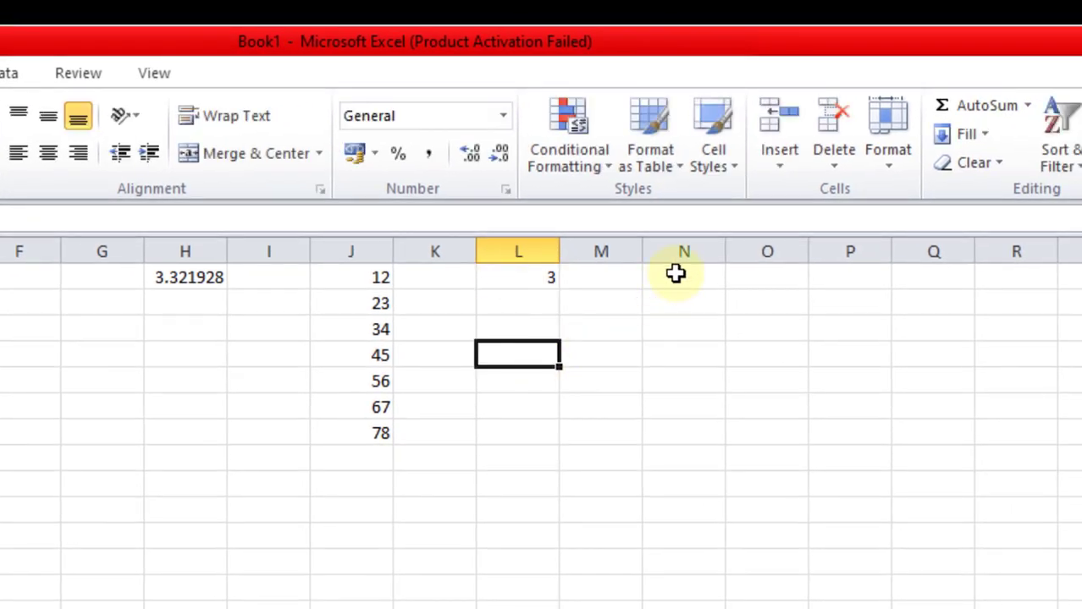
click(682, 271)
text(=)
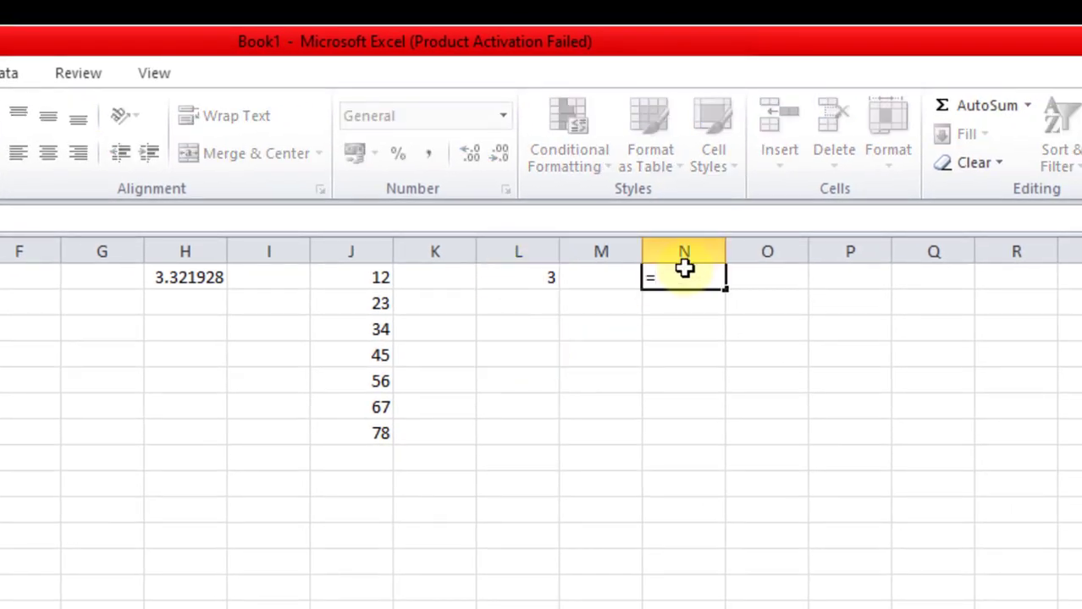
text(log)
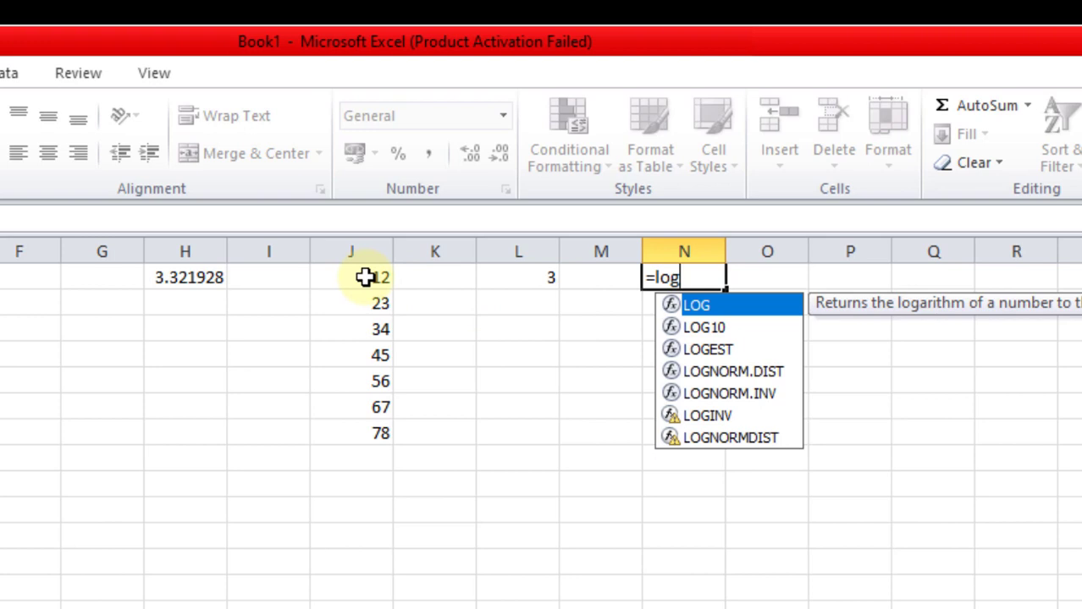
click(364, 277)
click(686, 278)
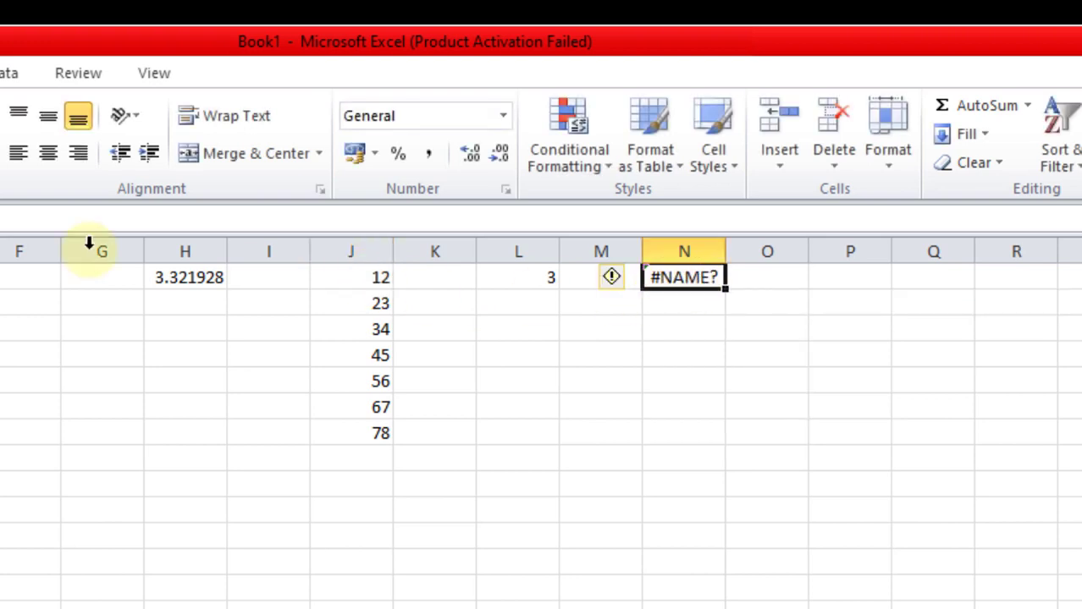
key(Delete)
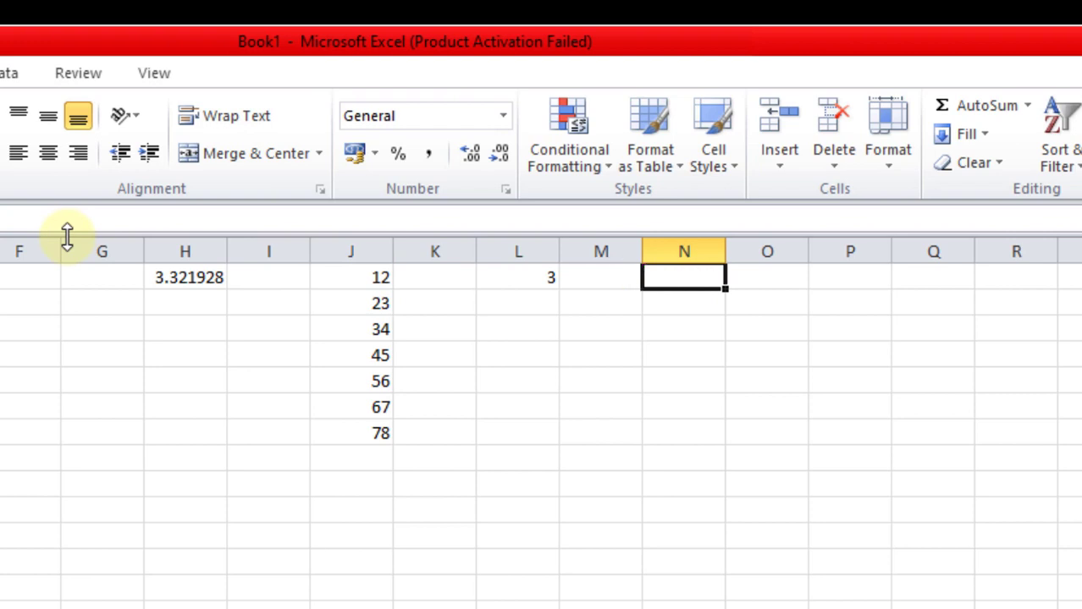
Enter the formula =log(J1,3) in cell N1 and fill it down to N7.
text(=log)
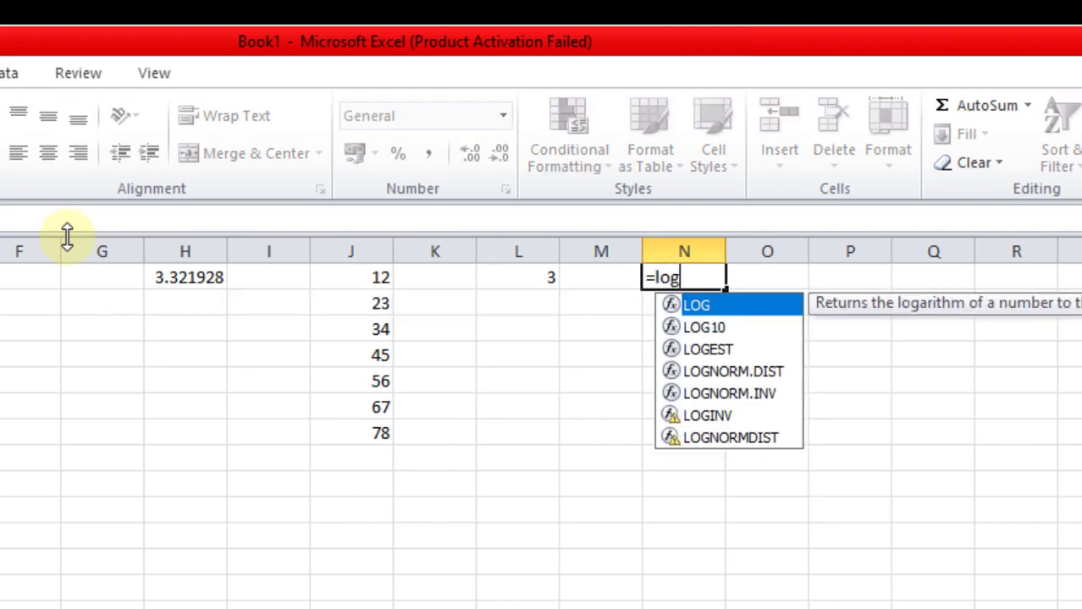
text(()
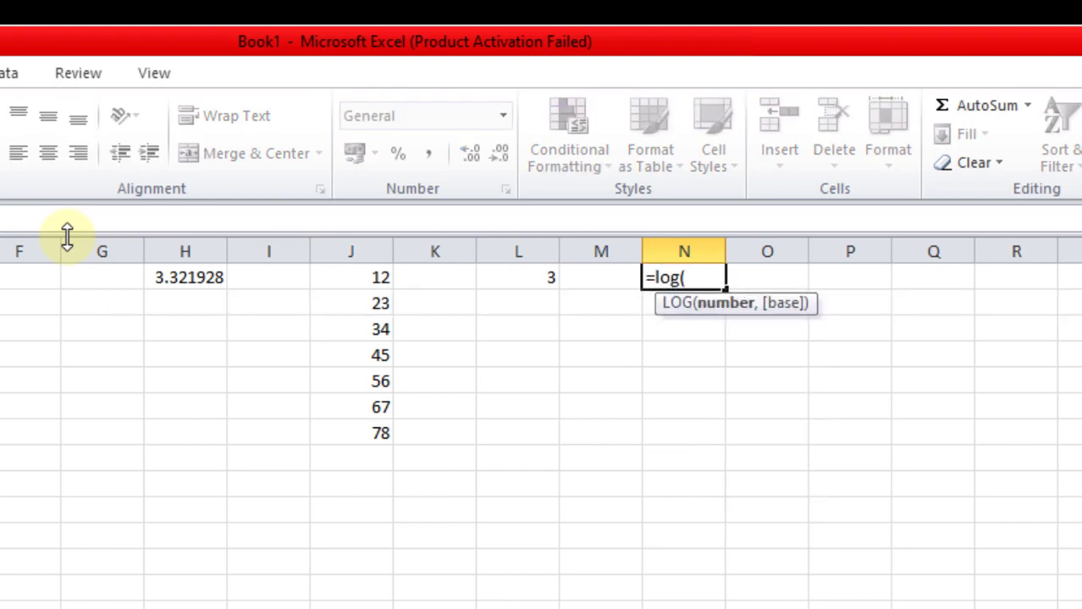
click(354, 280)
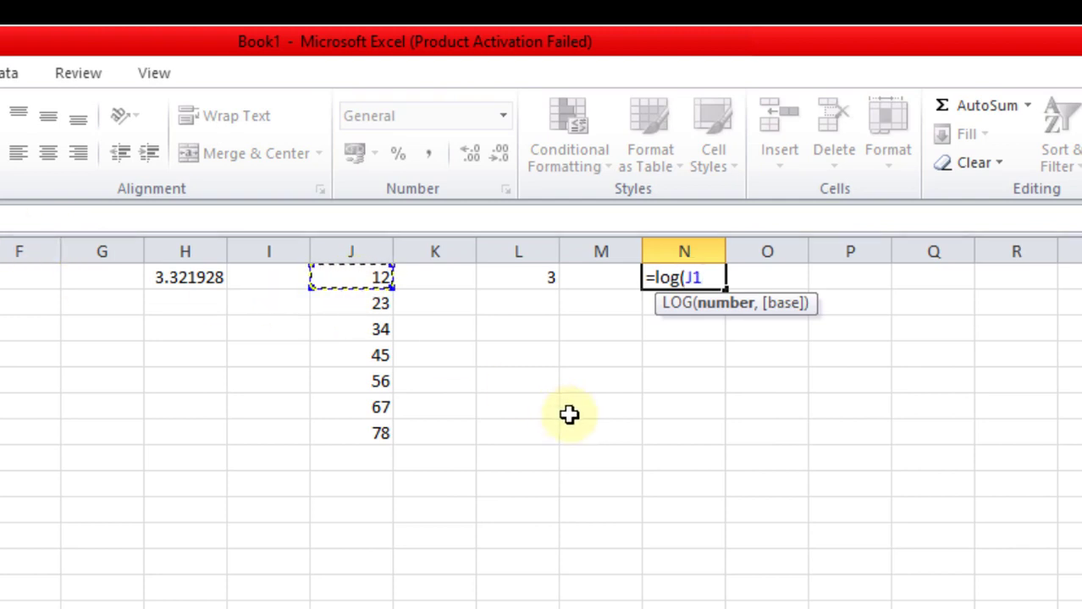
text(,)
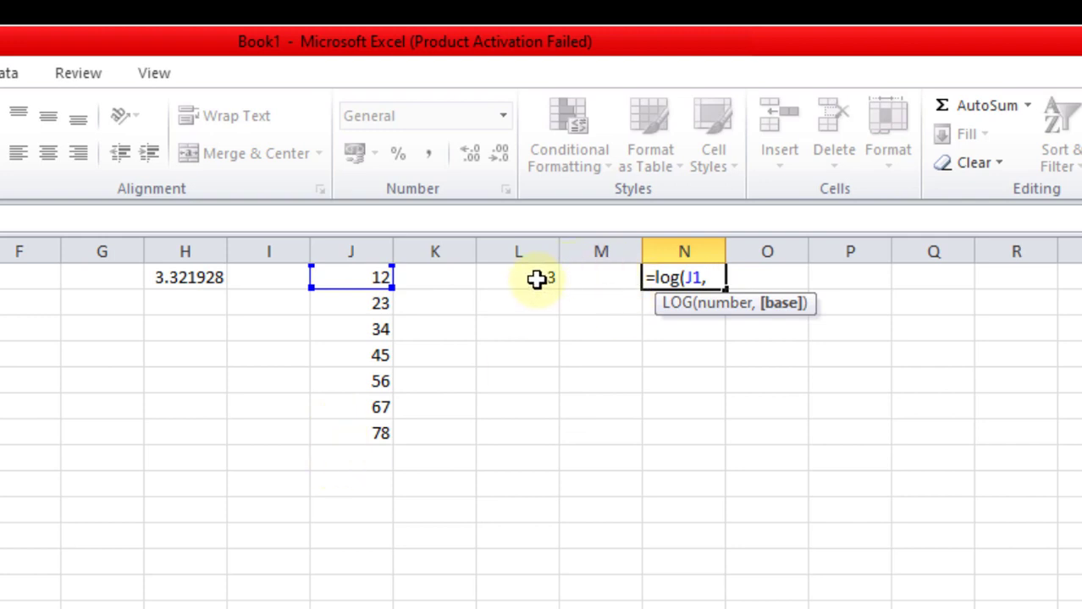
text(3)
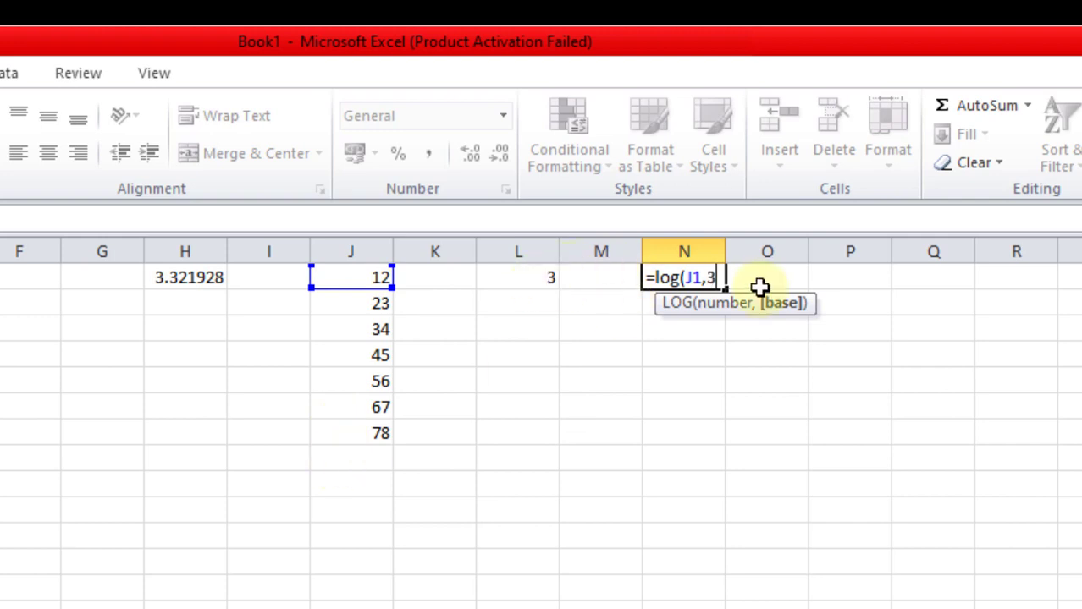
text())
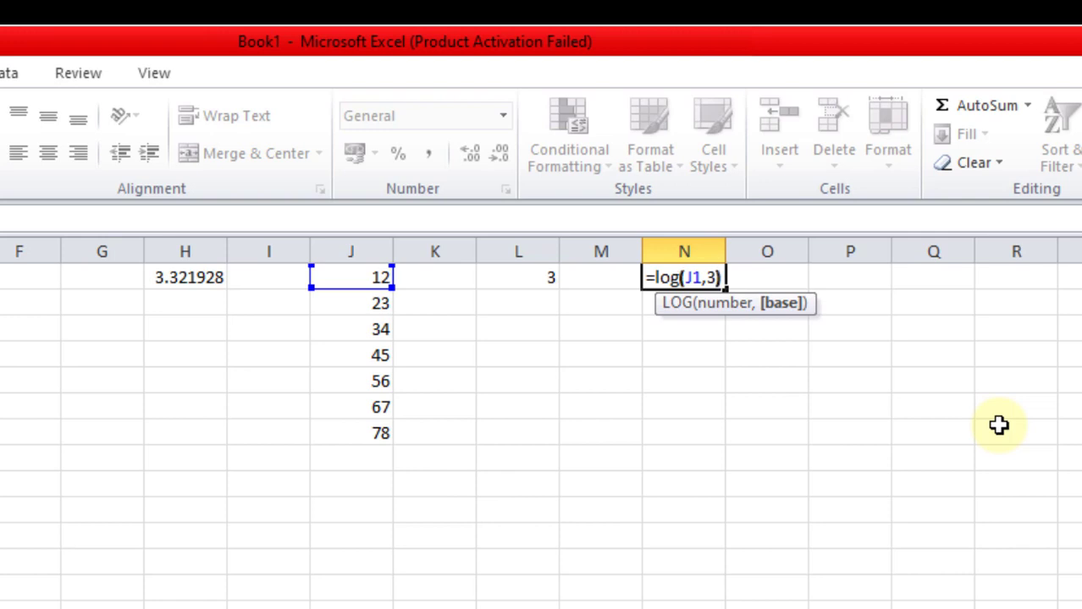
key(Return)
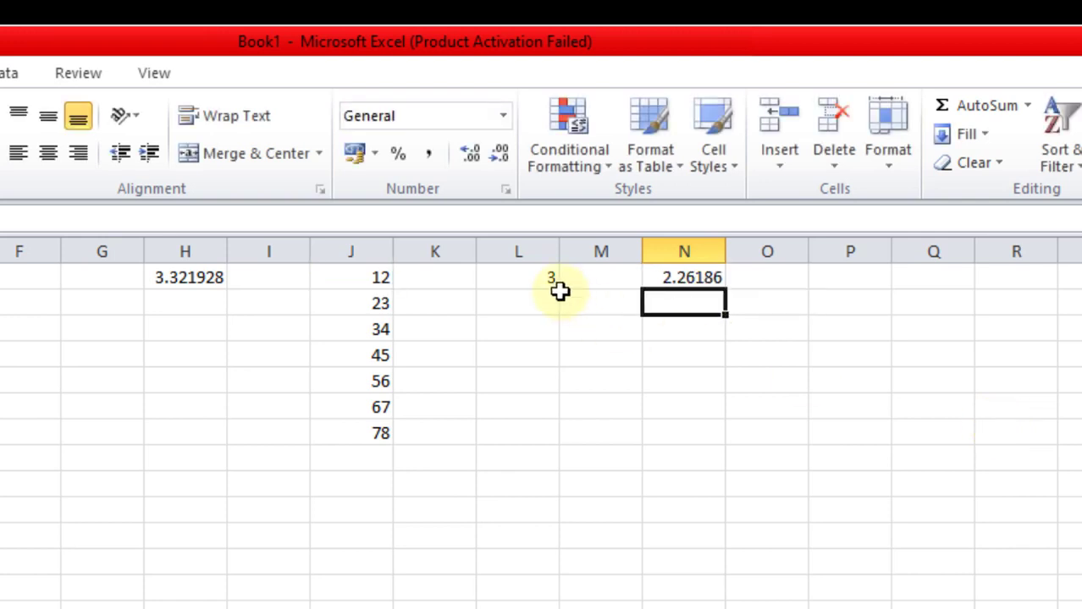
click(692, 278)
drag(726, 290, 738, 444)
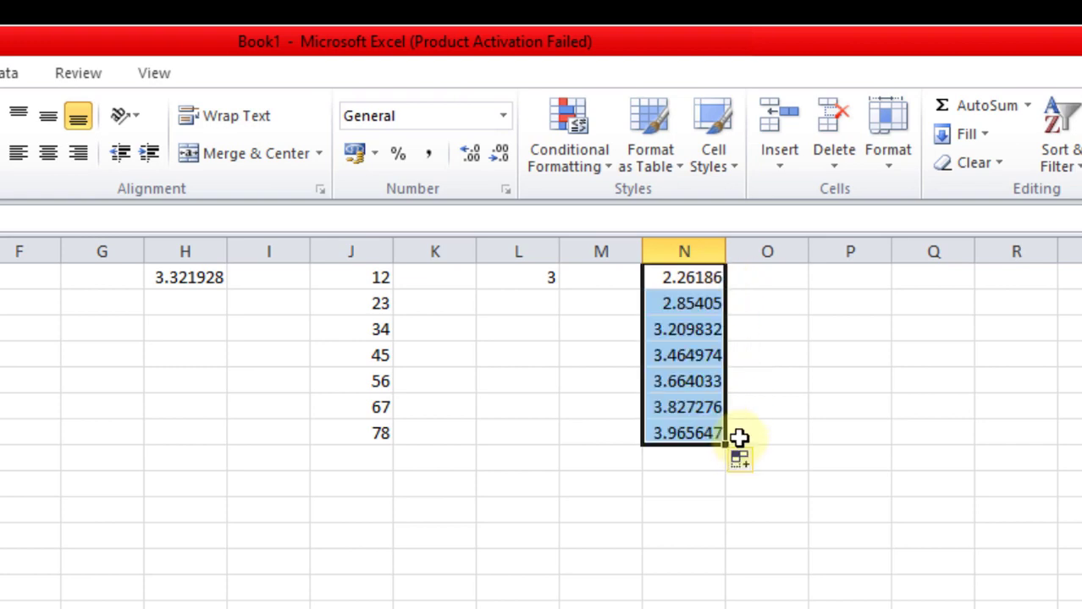
Compare the numbers in column J with their base-3 logarithms in column N, row by row.
click(390, 305)
click(668, 310)
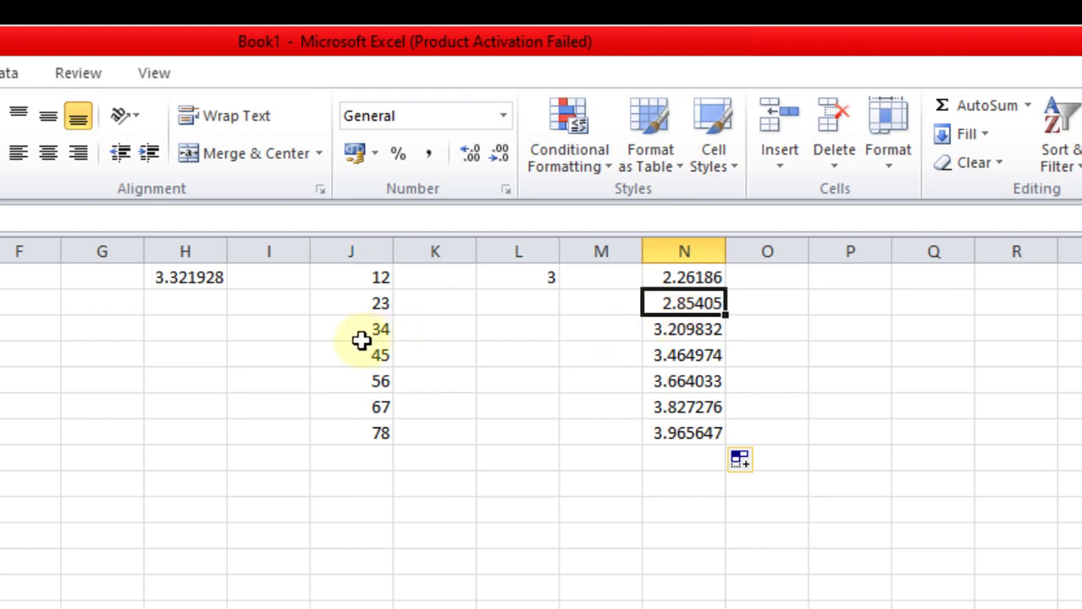
click(376, 331)
click(656, 331)
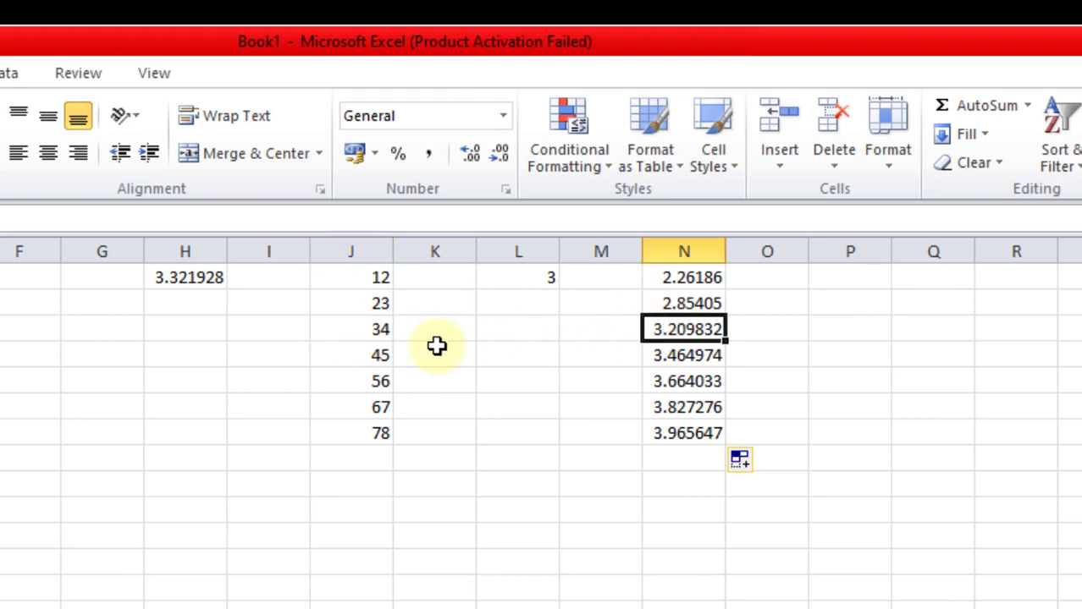
click(382, 356)
click(663, 354)
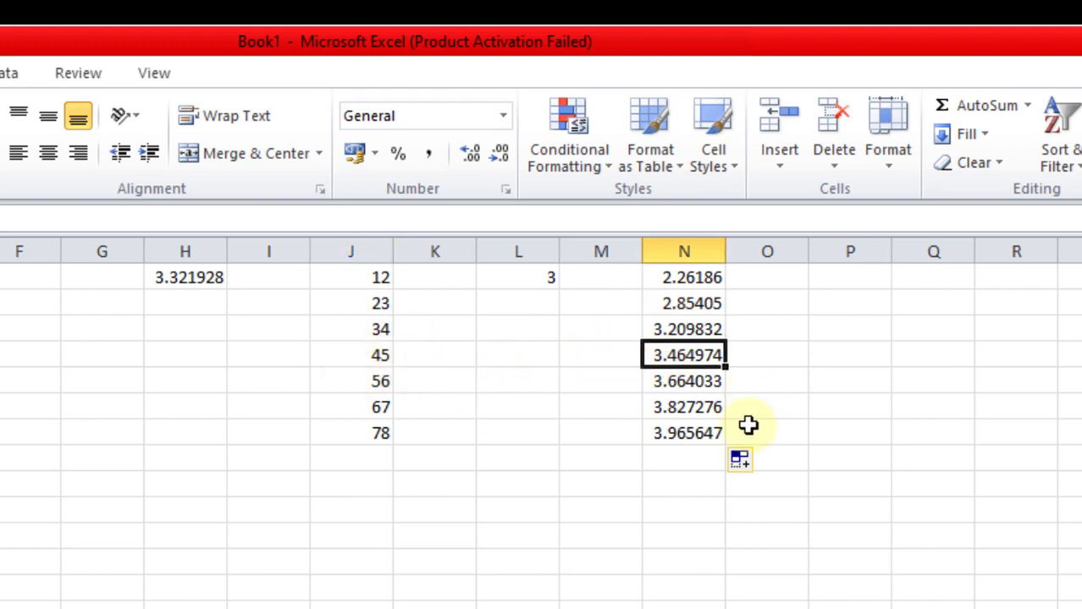
click(669, 430)
click(676, 398)
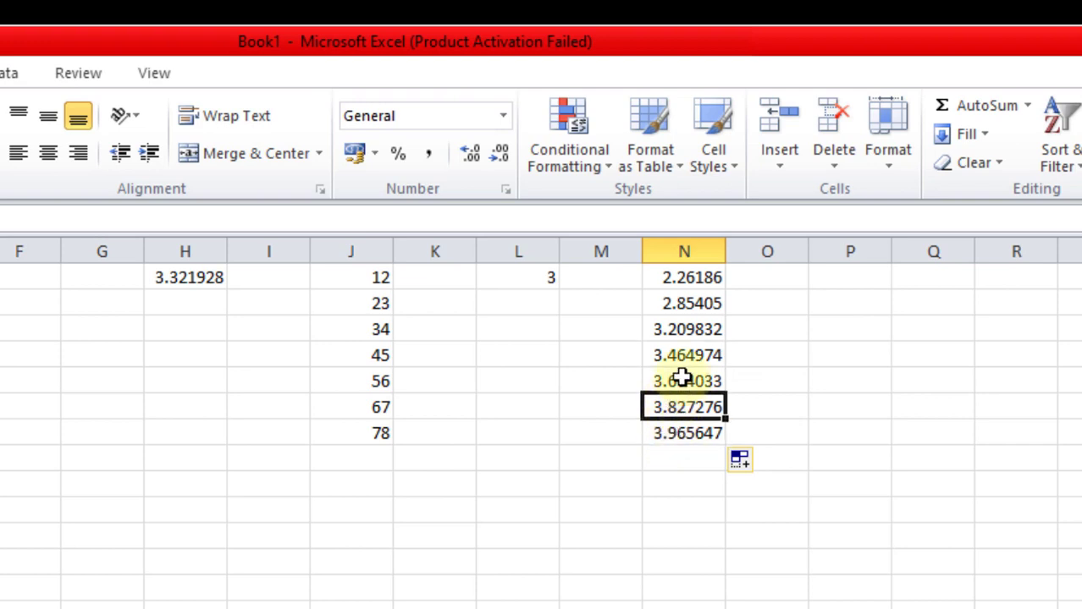
click(682, 378)
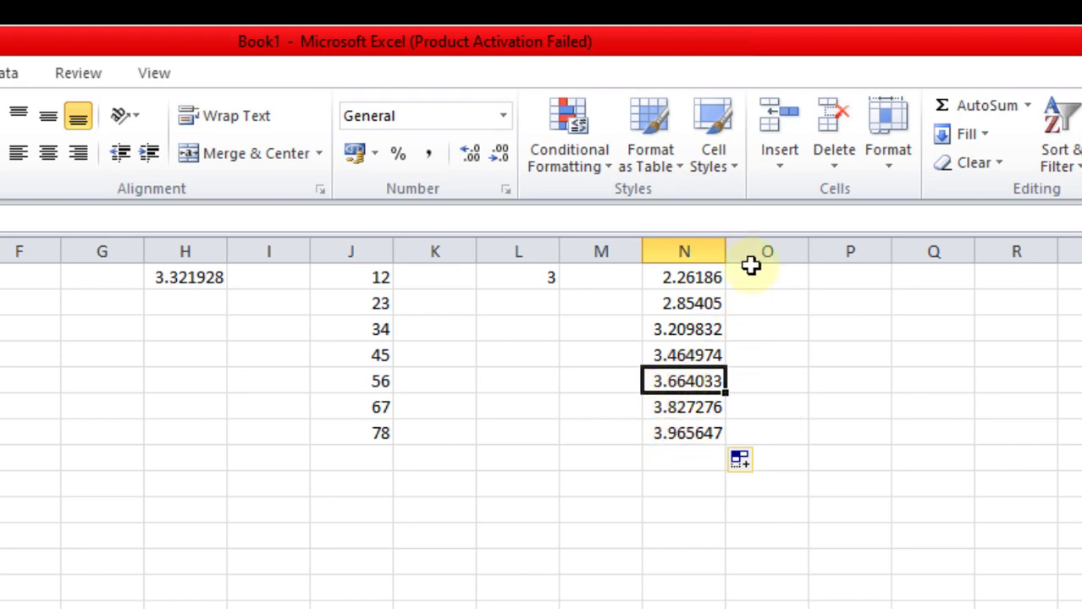
Enter the nested formula =round(log(J1,3),2) in cell P1 to round the logarithm to two decimals.
click(818, 274)
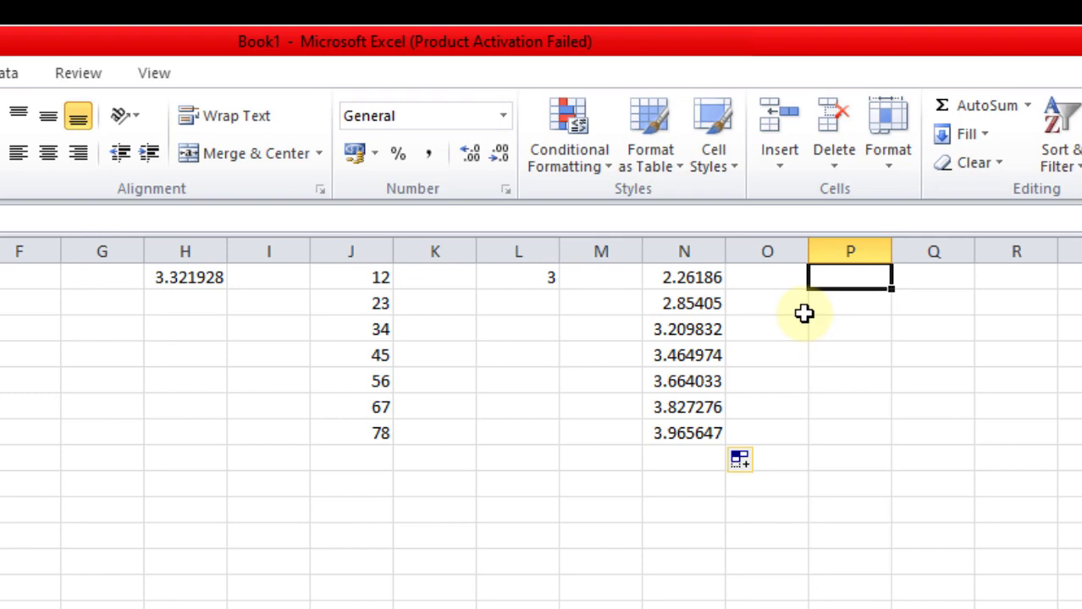
text(=r)
text(ound)
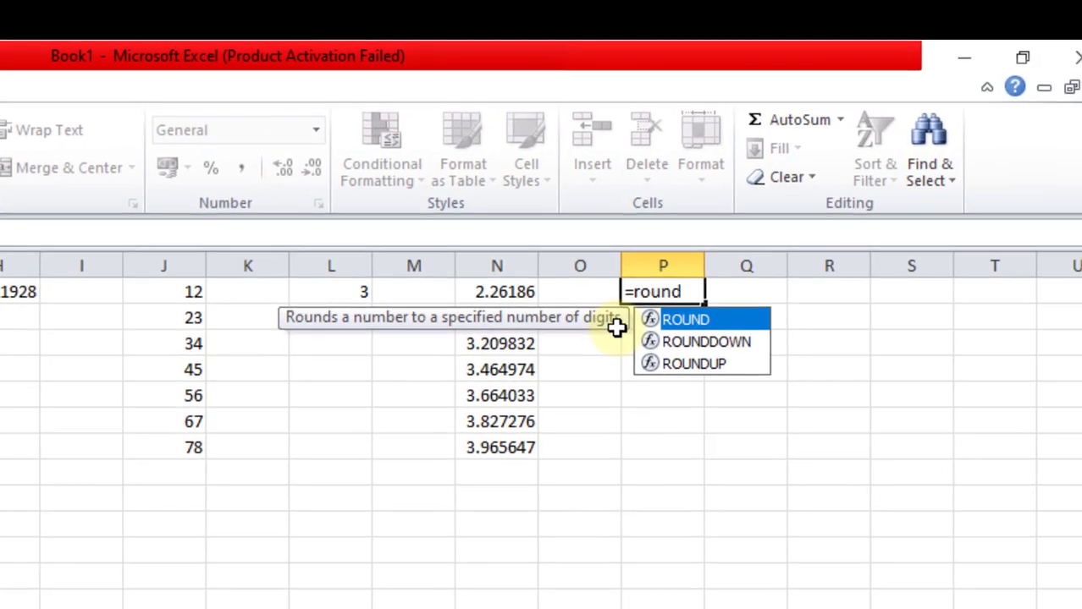
text(()
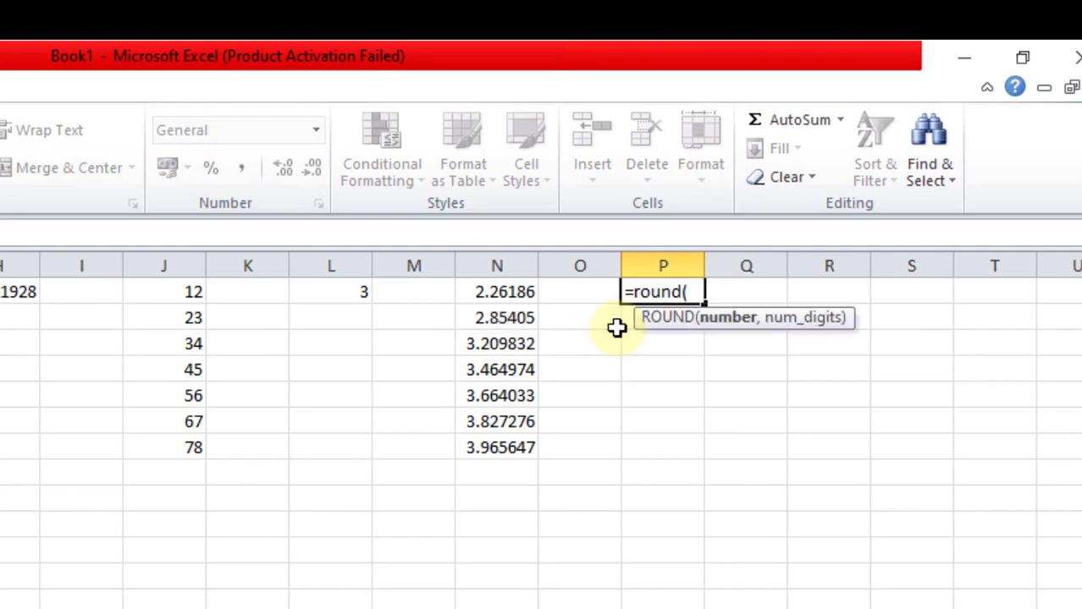
text(lo)
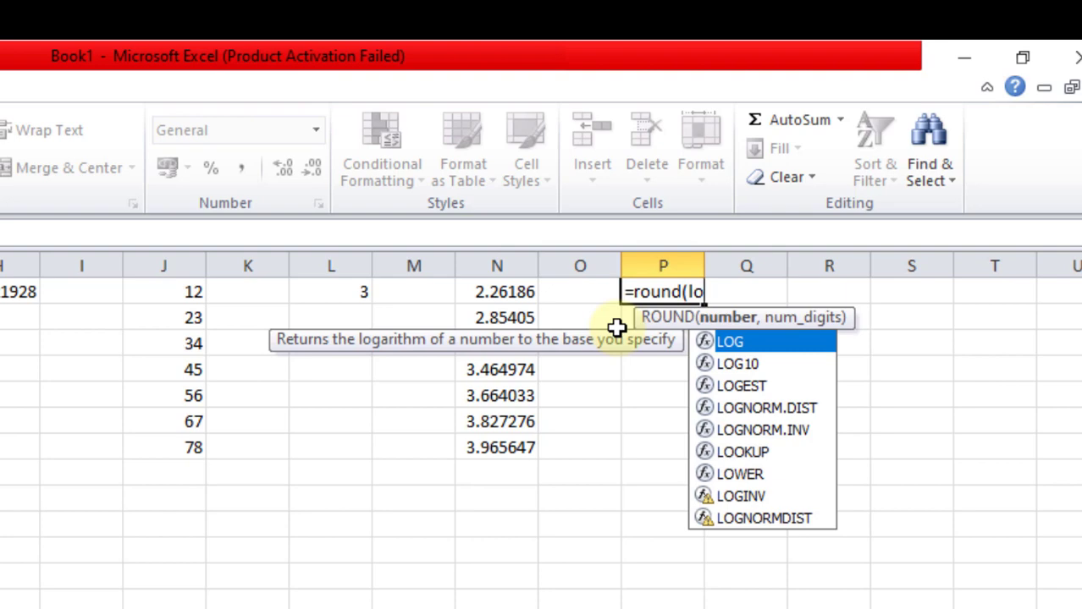
text(g()
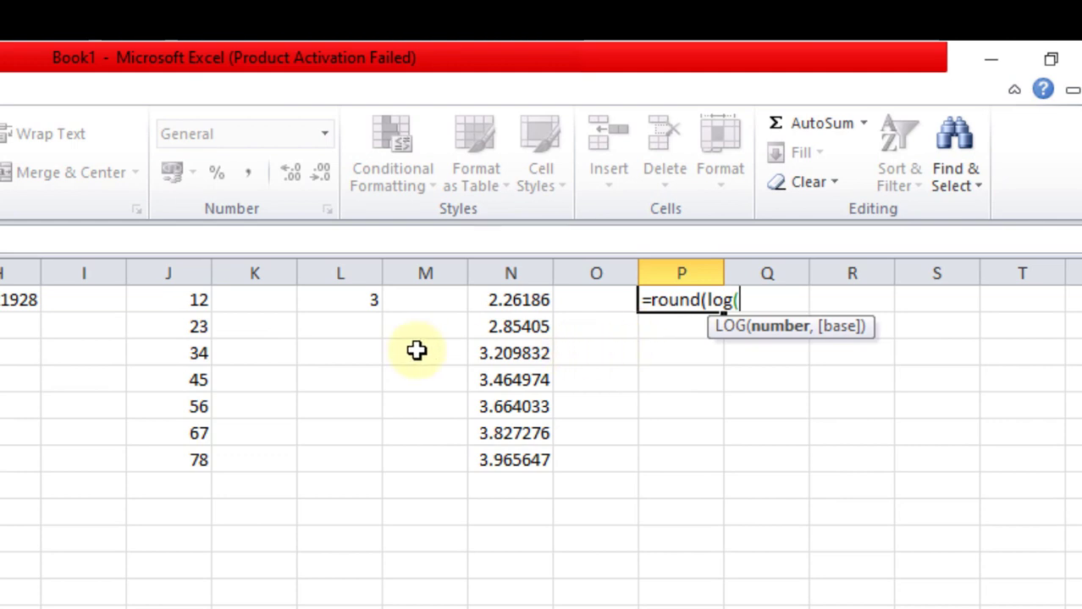
click(203, 302)
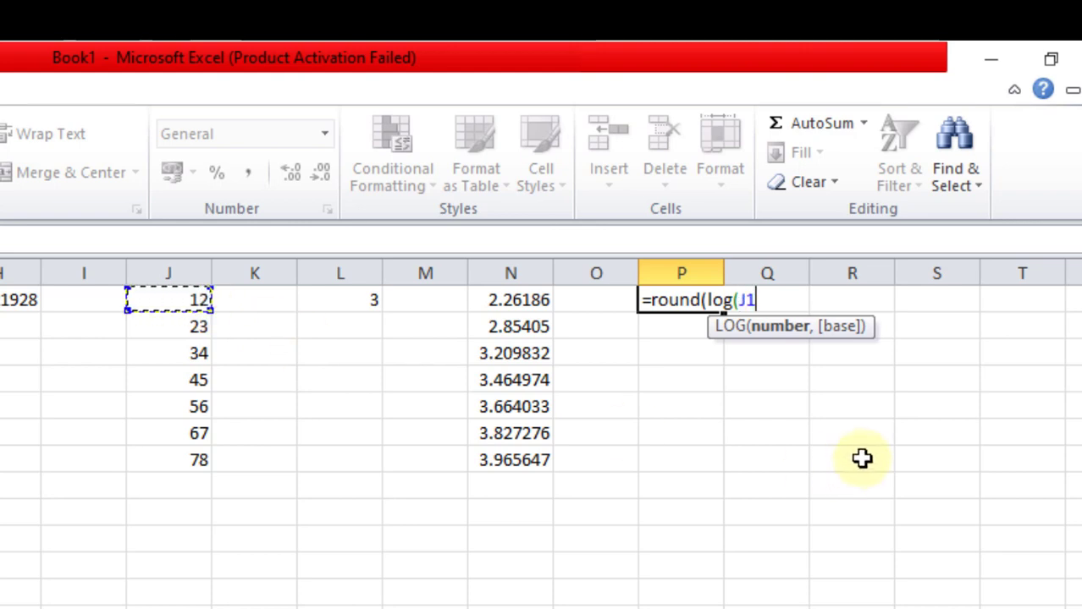
text(,)
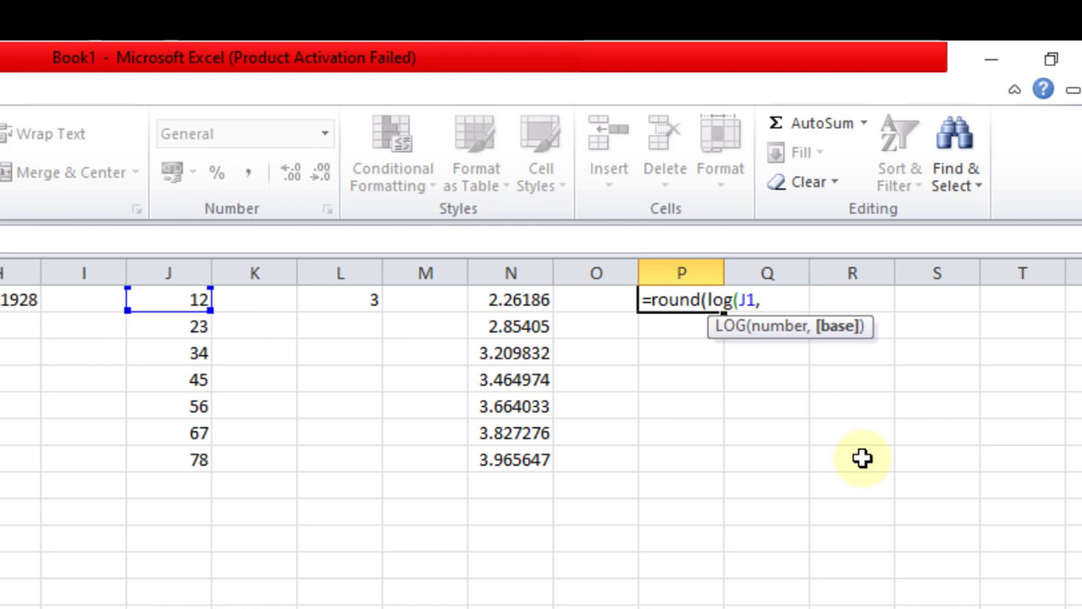
text(3))
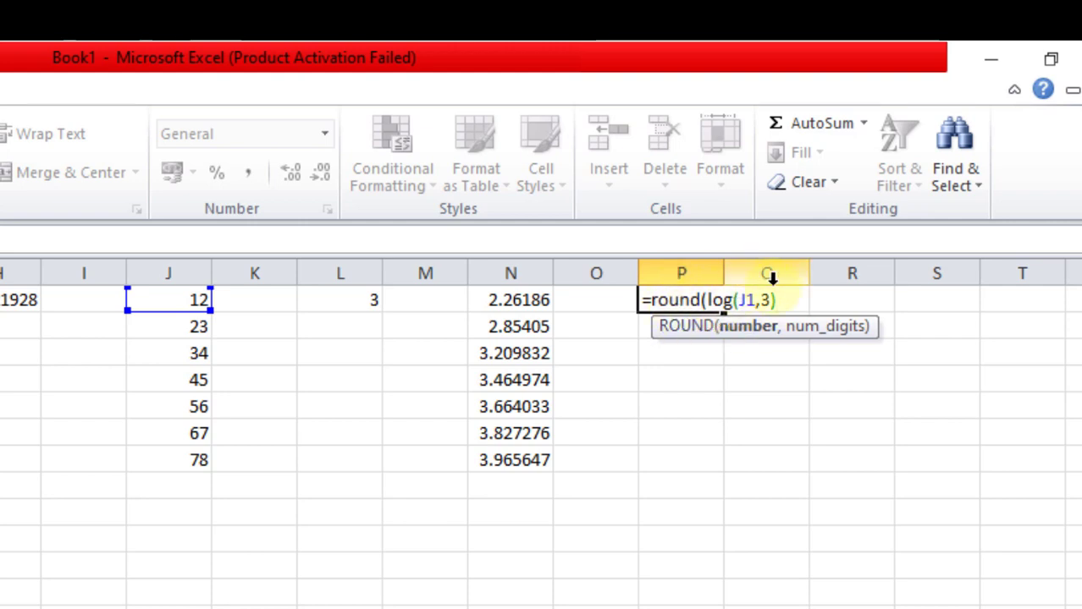
text(,)
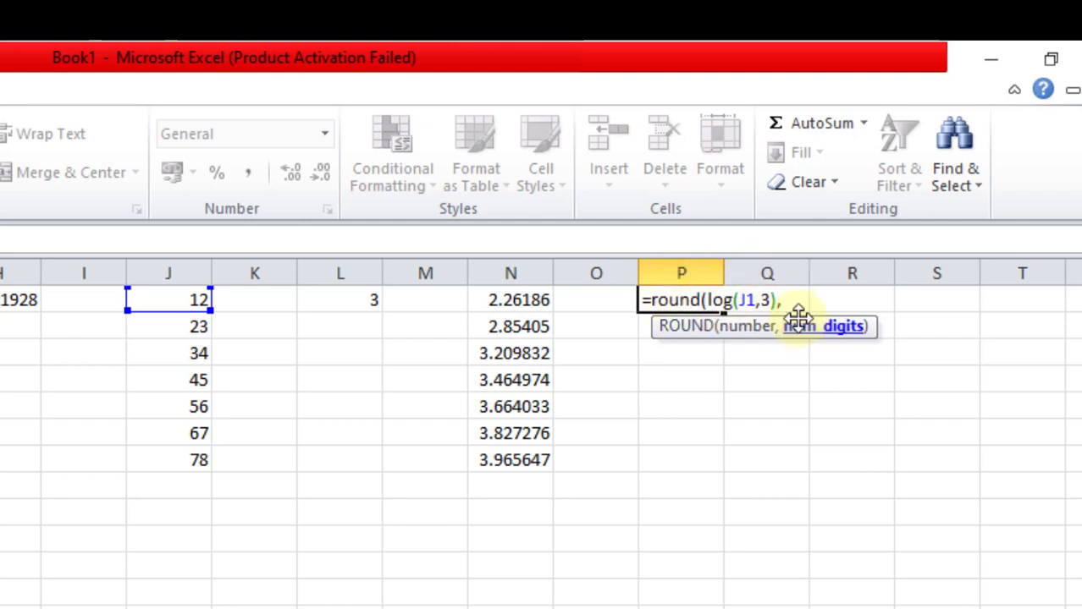
text(2))
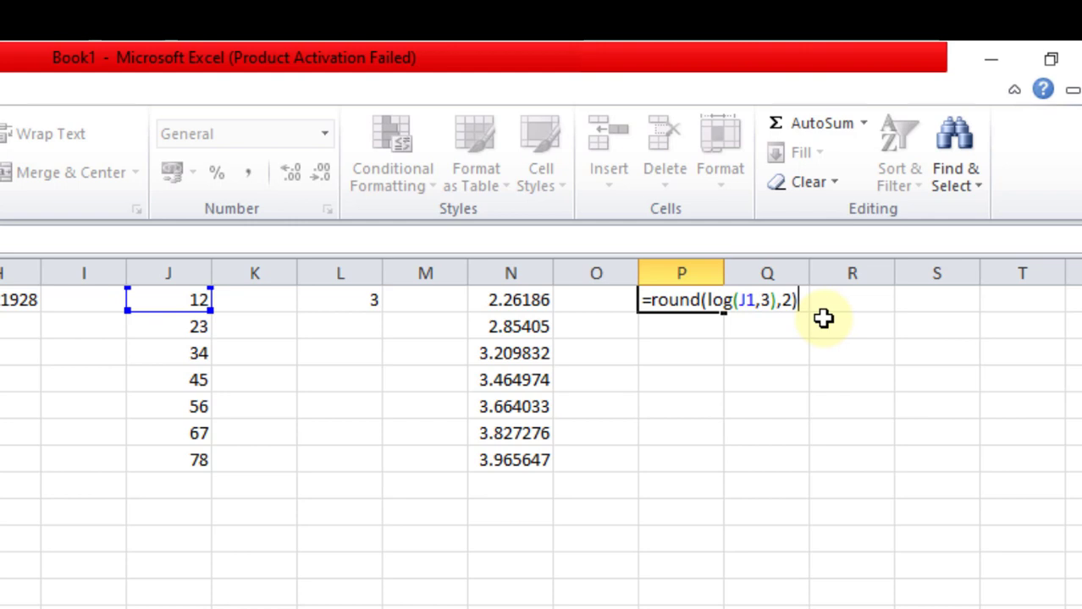
key(Return)
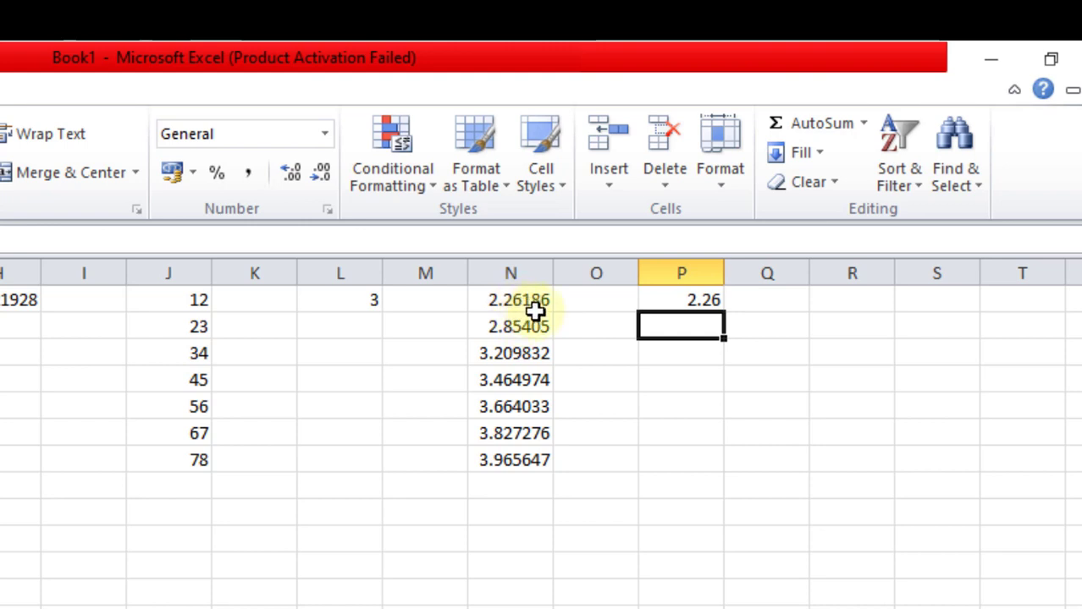
Fill the rounded logarithm formula from P1 down to P7.
click(683, 300)
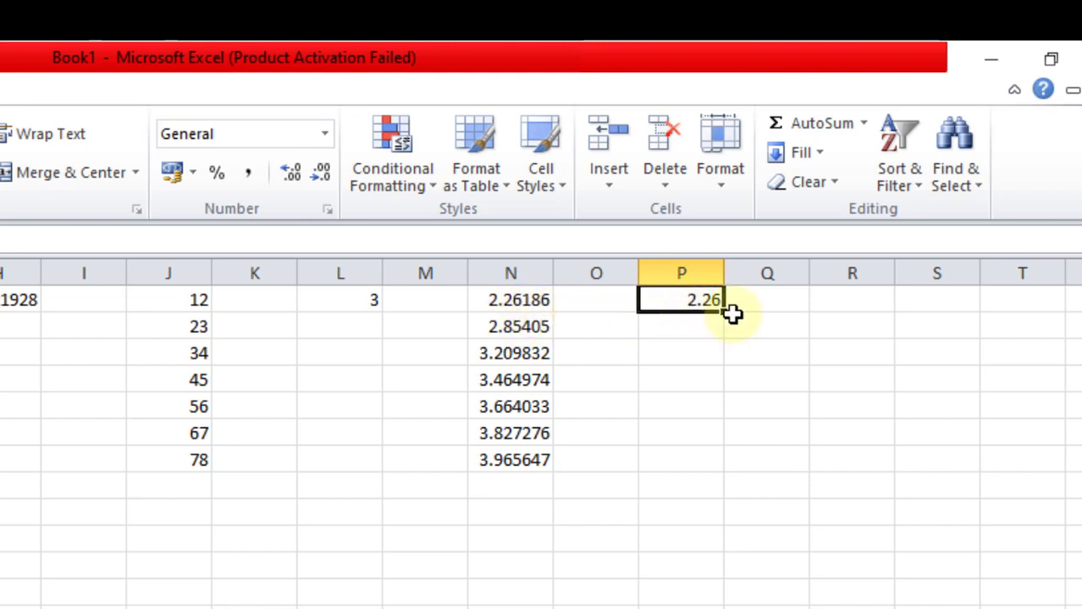
drag(727, 312, 720, 466)
click(621, 515)
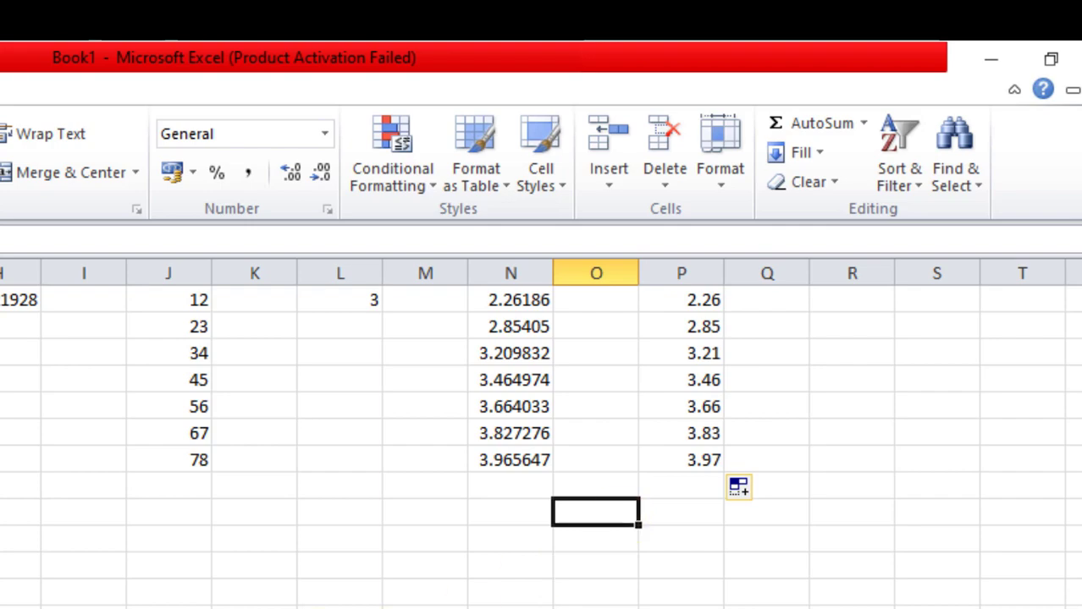
click(339, 606)
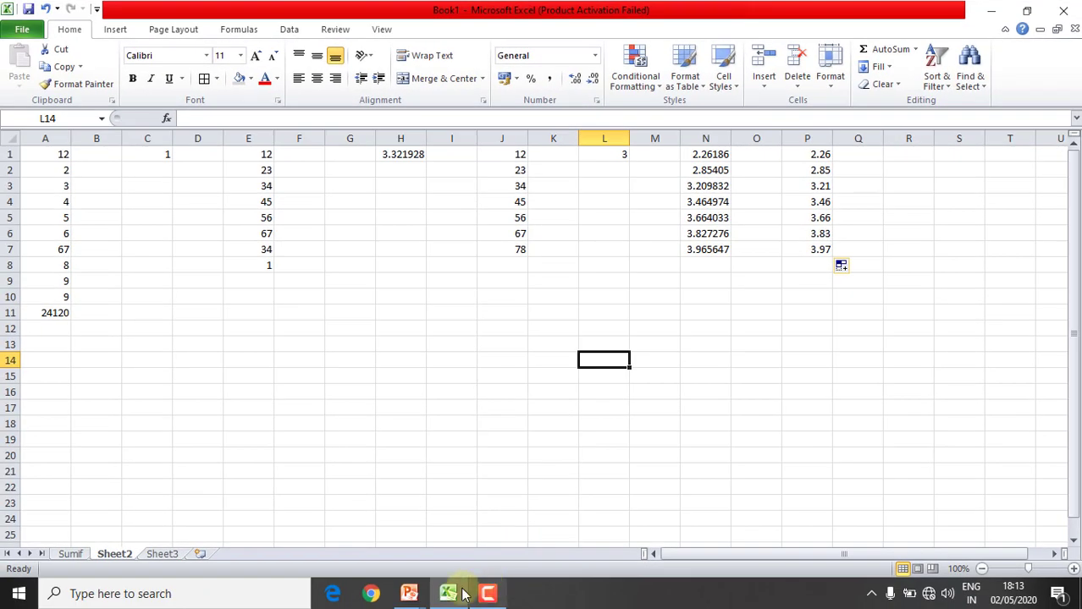
Switch to the PowerPoint slideshow and advance from the Log() slide to the Log10() slide to review its syntax.
click(409, 594)
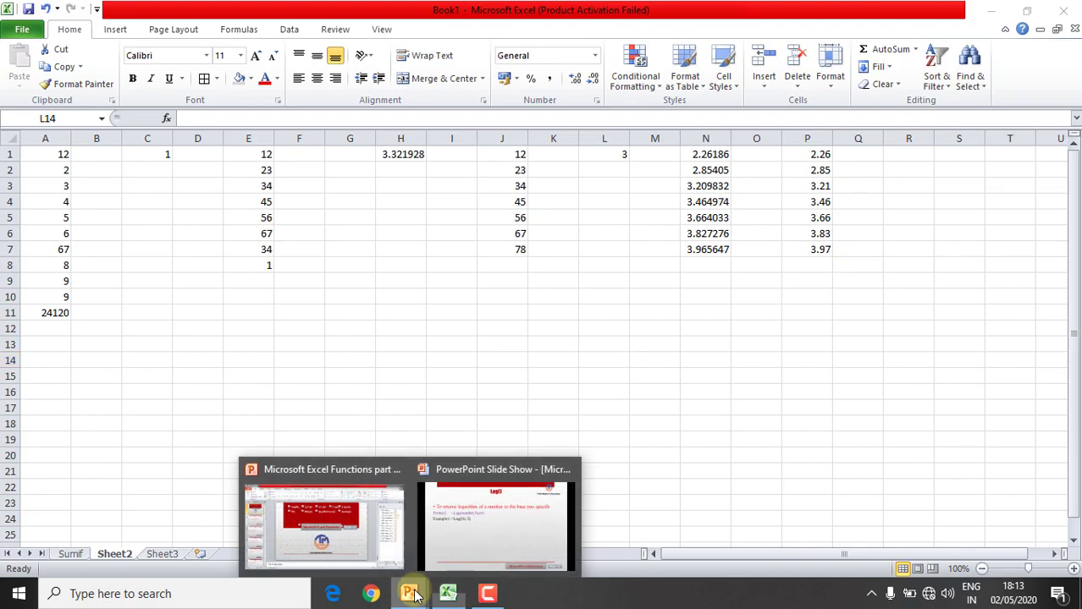
click(486, 546)
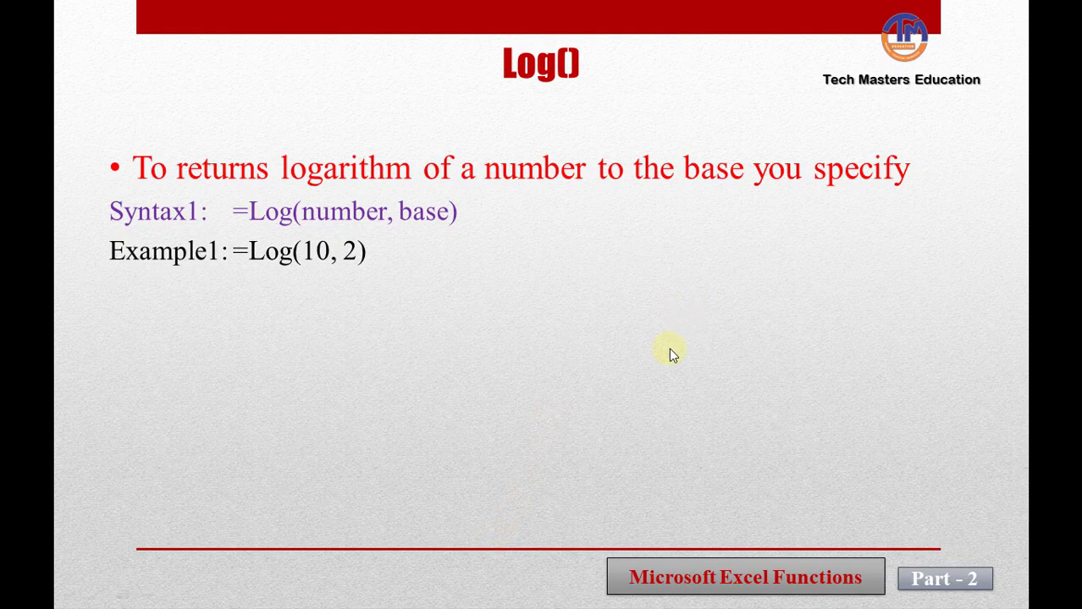
click(712, 373)
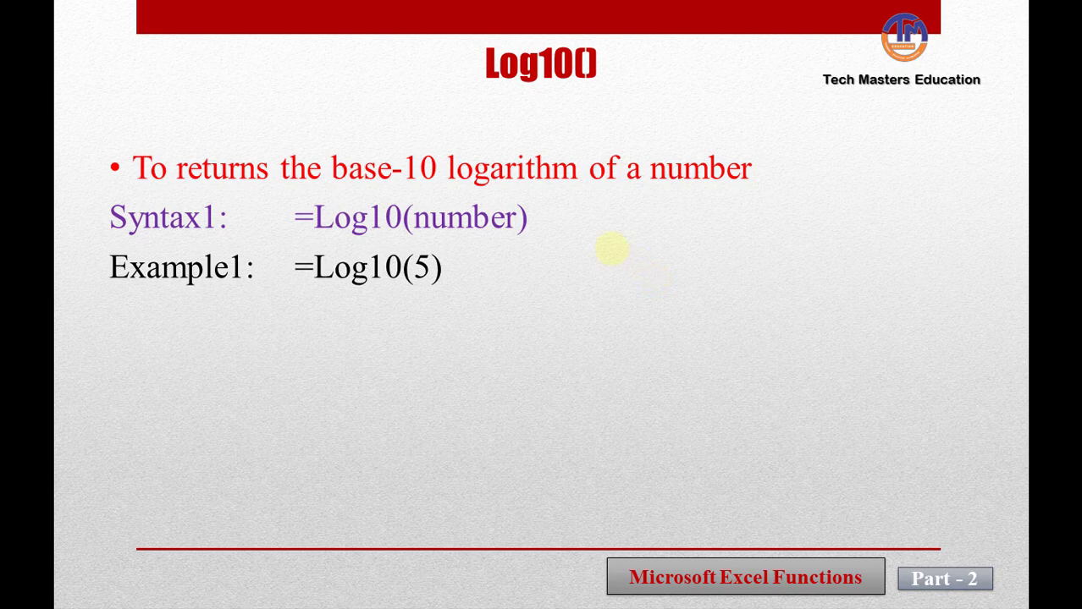
Switch back to Excel and clear the contents of cells A1 to Q12 on Sheet2.
key(alt+Tab)
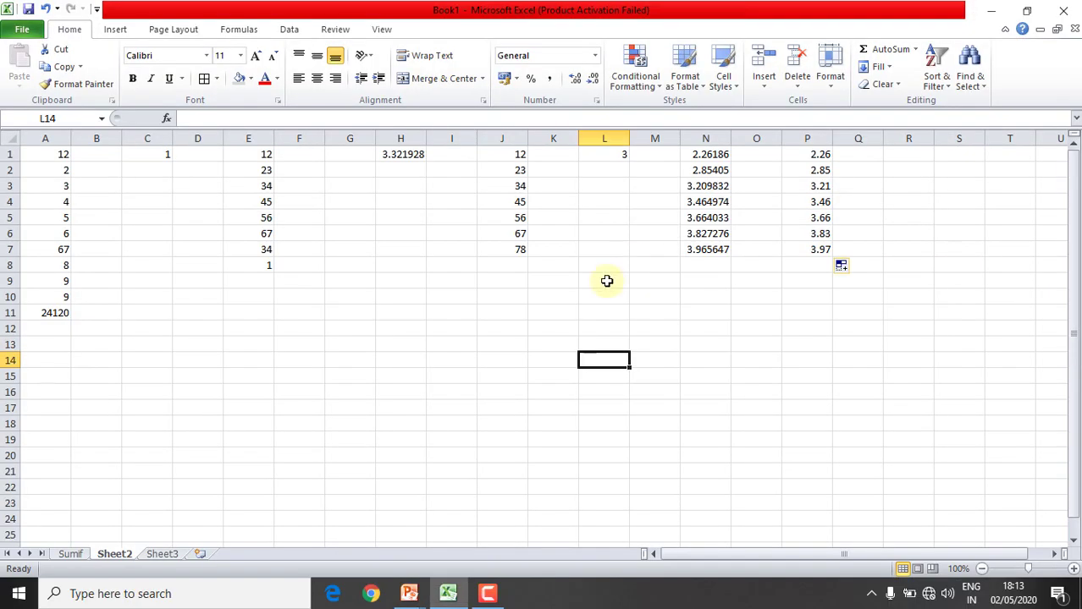
click(436, 327)
click(286, 341)
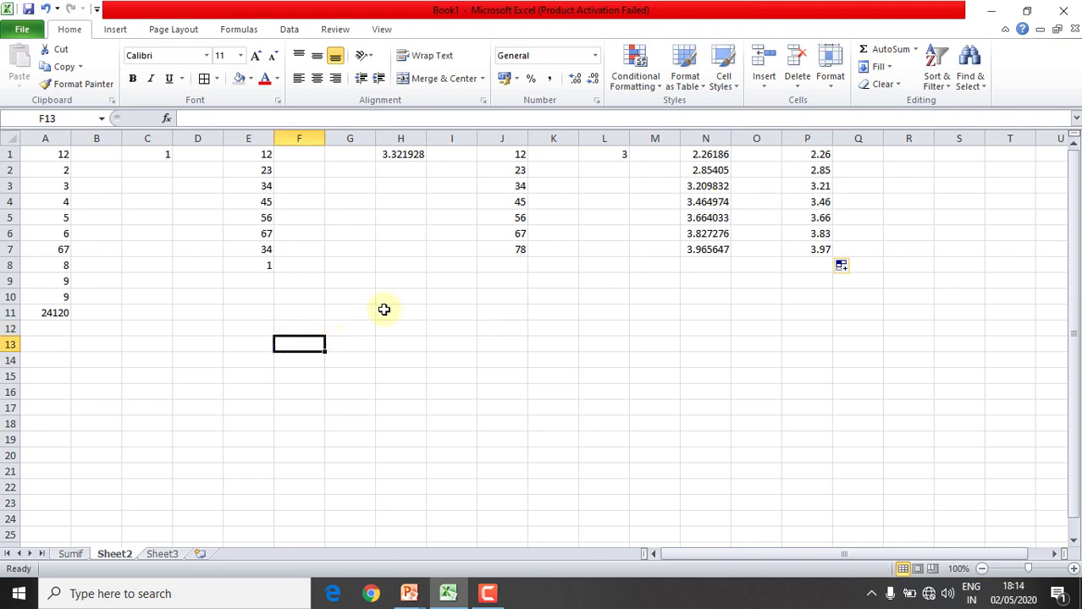
click(438, 327)
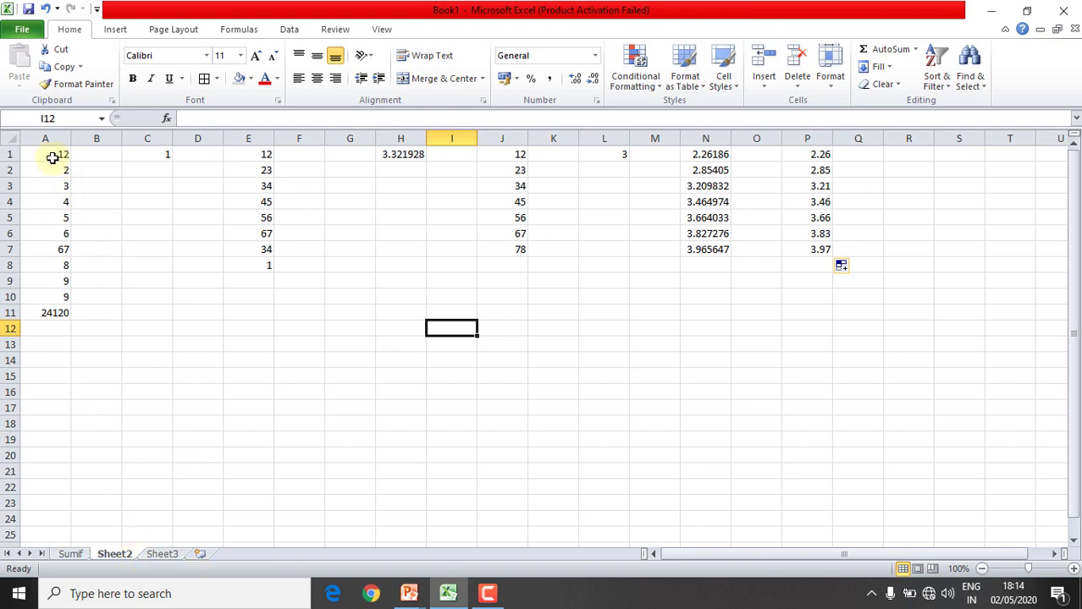
drag(53, 157, 877, 321)
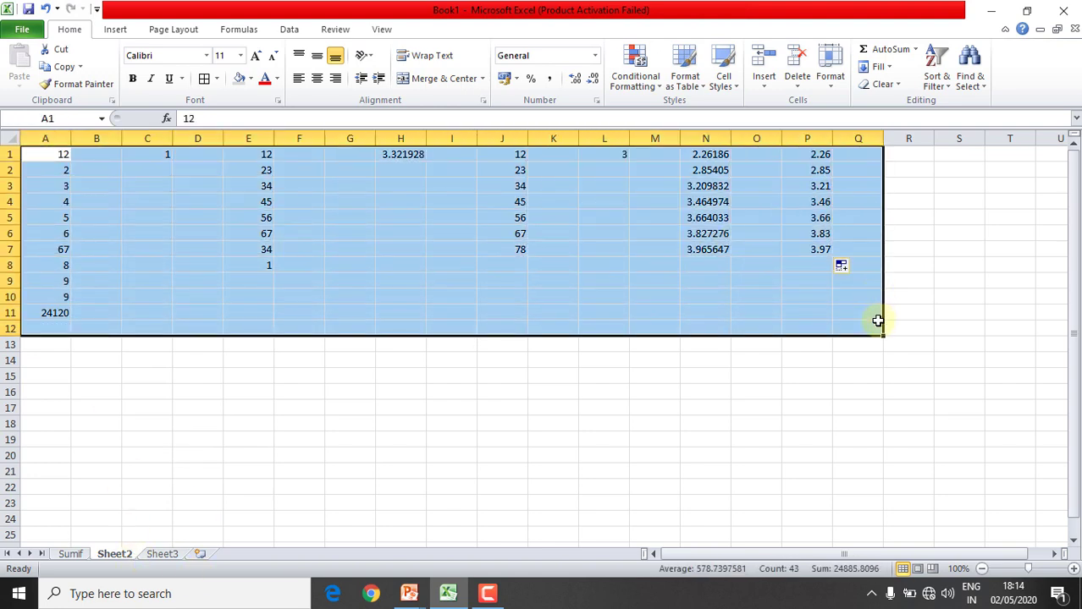
key(Delete)
click(454, 380)
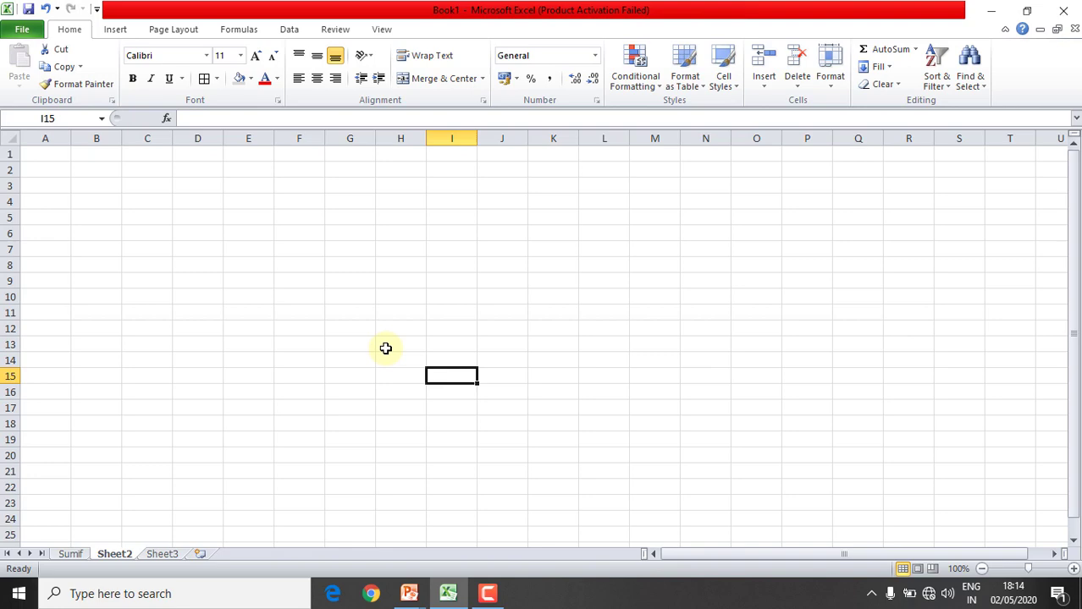
Enter the formula =log10(5) in cell A1 to calculate the base-10 logarithm of 5.
click(45, 153)
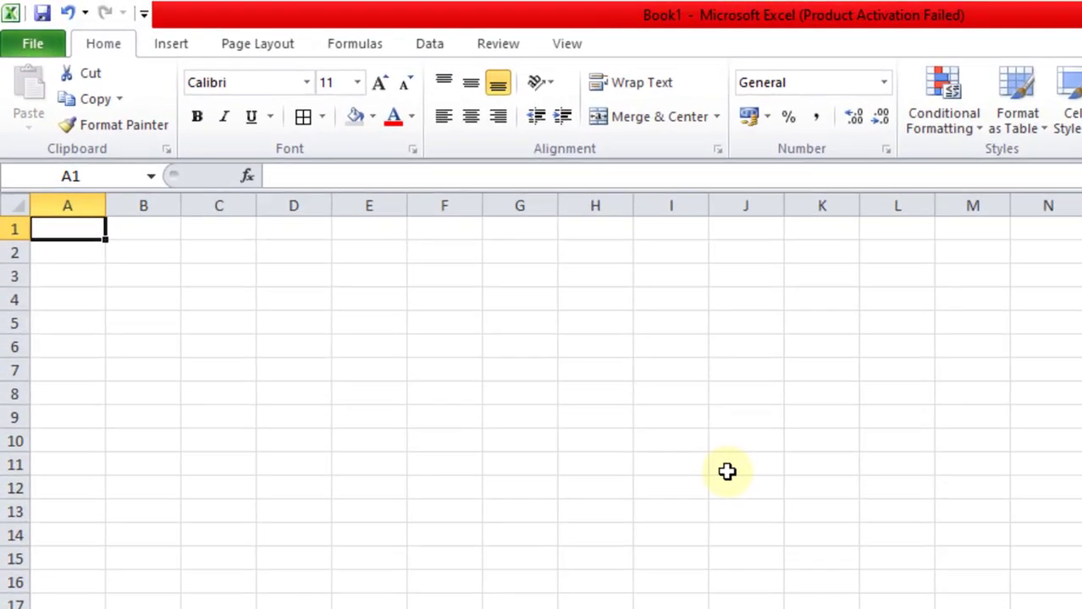
text(=)
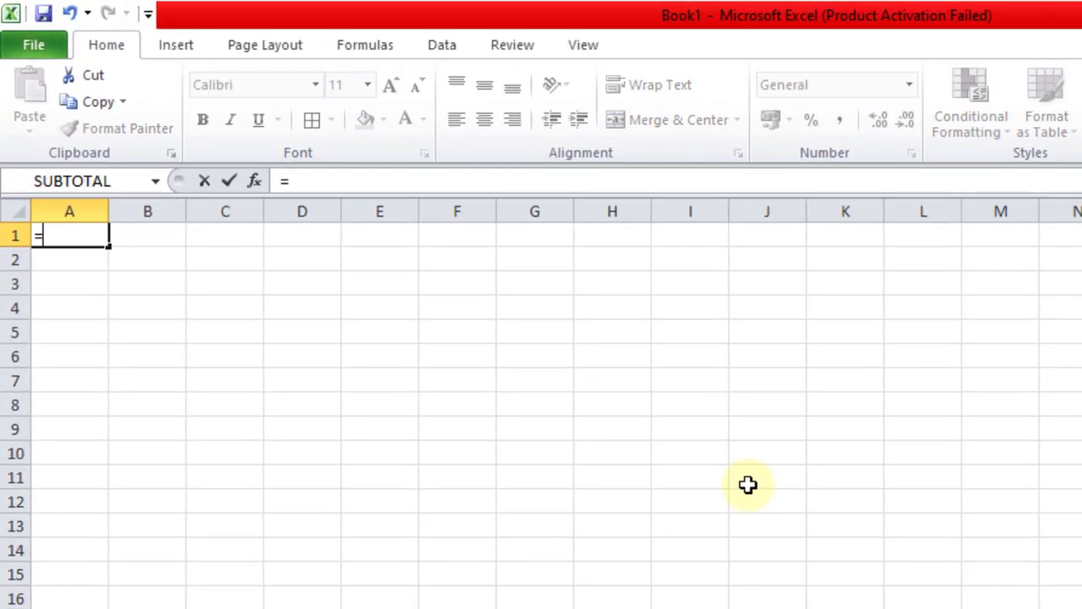
text(log10)
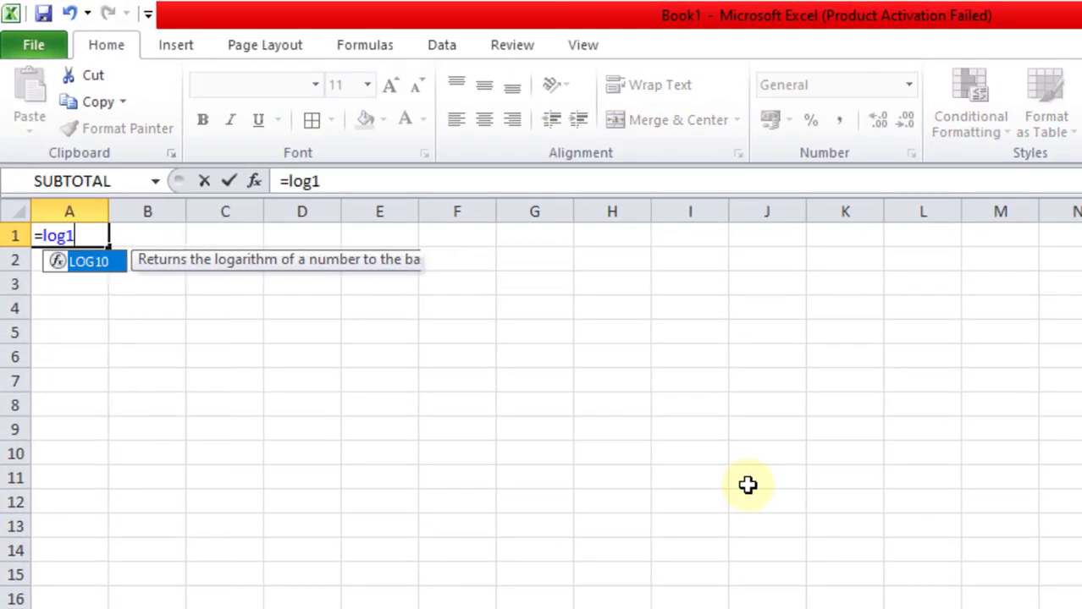
text(()
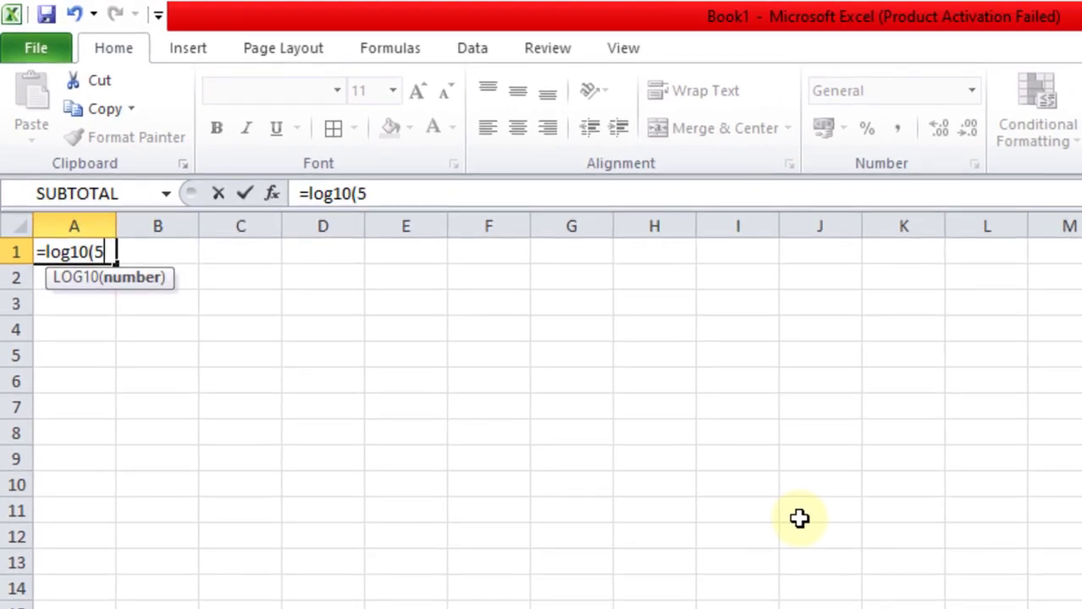
text(5))
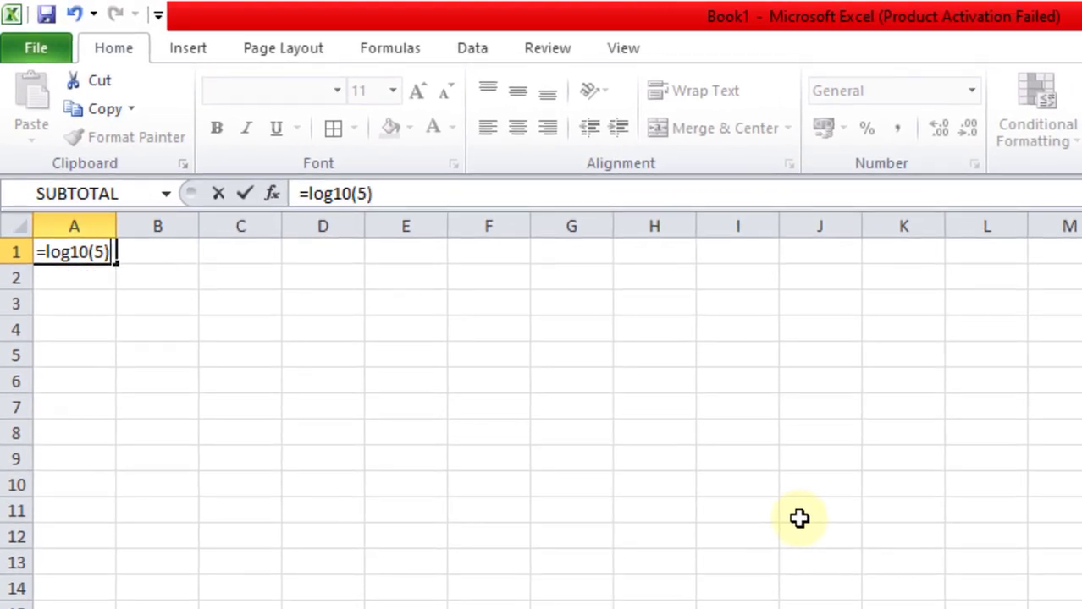
key(Return)
drag(351, 414, 362, 422)
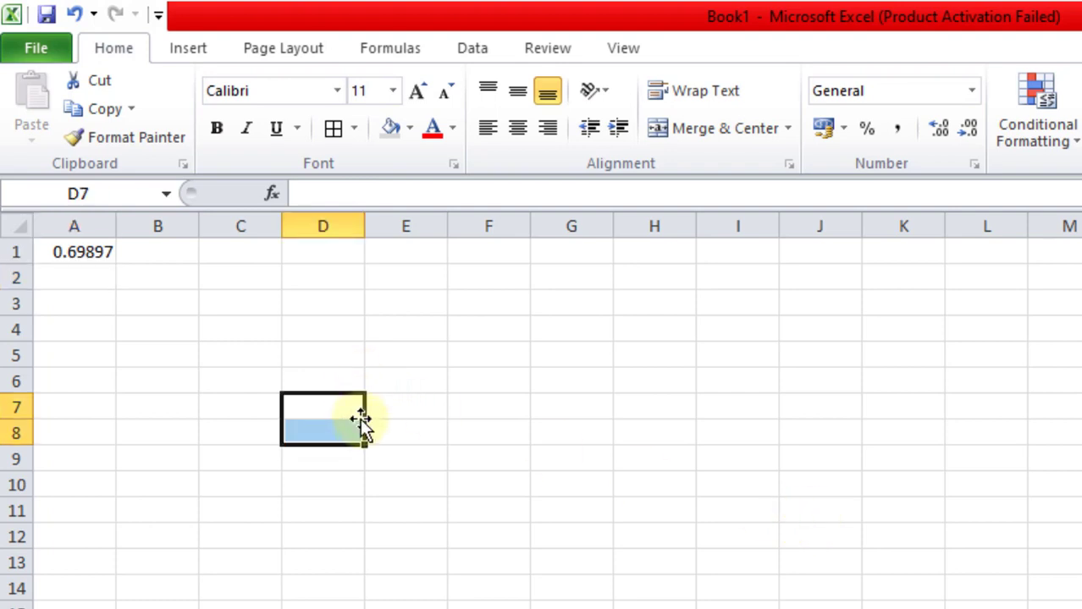
Enter the values 12, 23, 3, 45, 56, 6, 78, 89 and 90 in cells C1 to C9.
click(251, 258)
text(12)
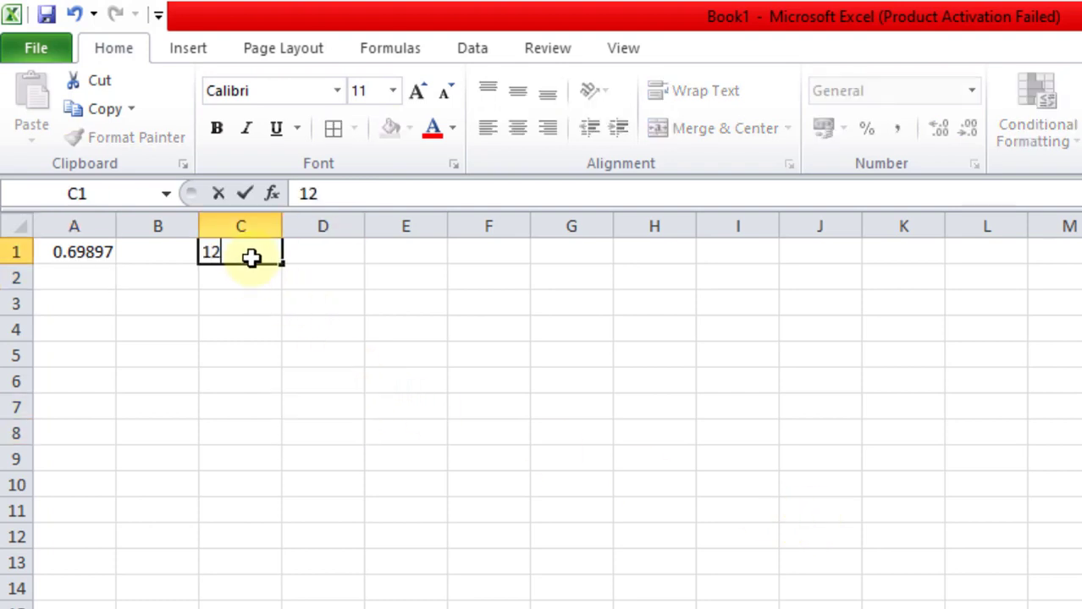
key(Return)
text(23)
key(Return)
text(3)
key(Return)
text(4)
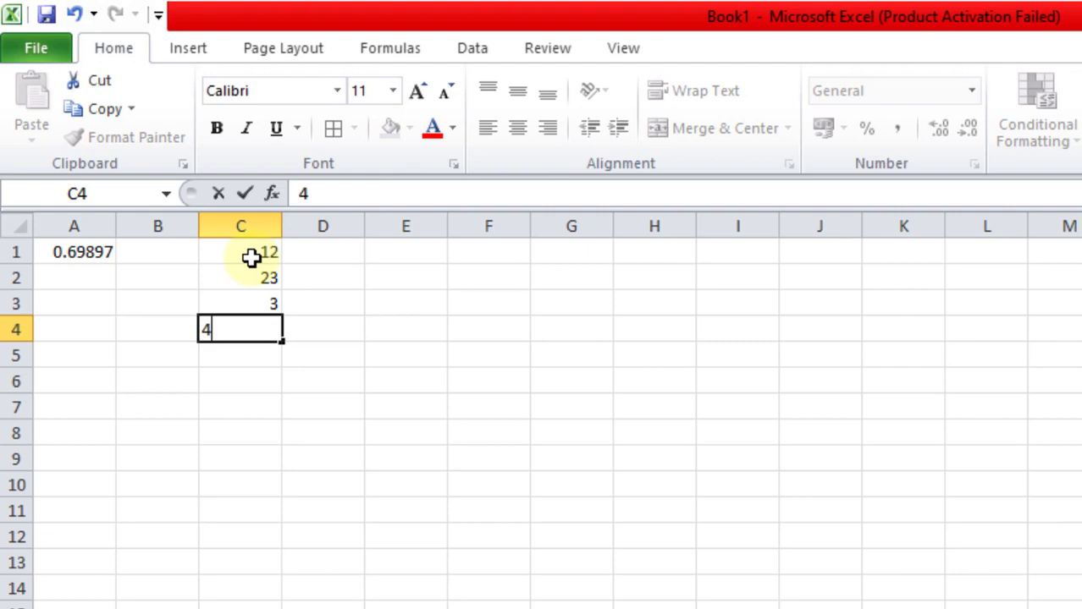
text(5)
key(Return)
text(56)
key(Return)
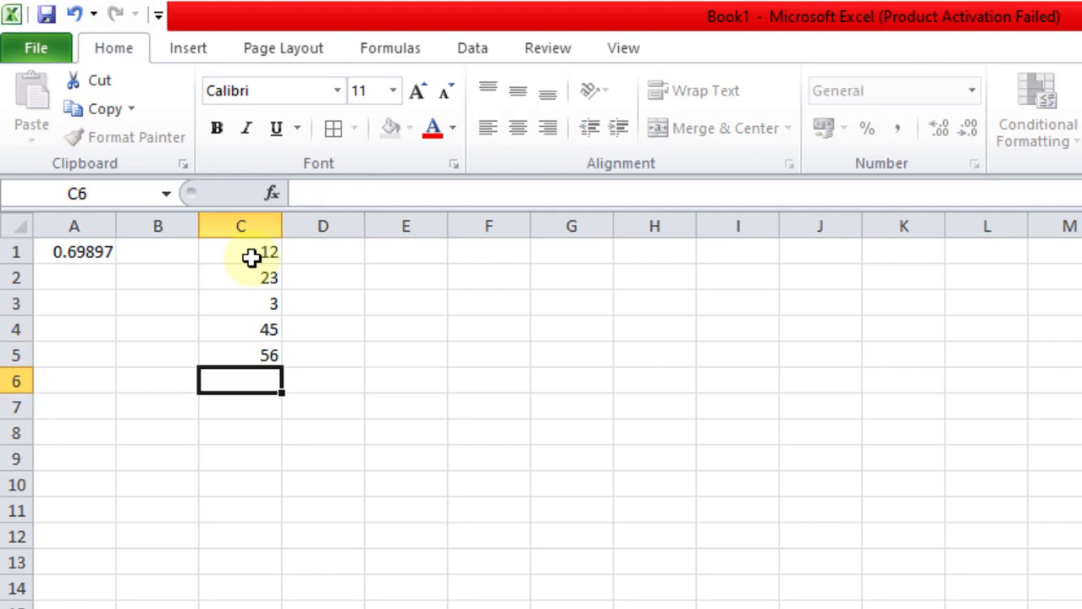
text(6)
key(Return)
text(78)
key(Return)
text(89)
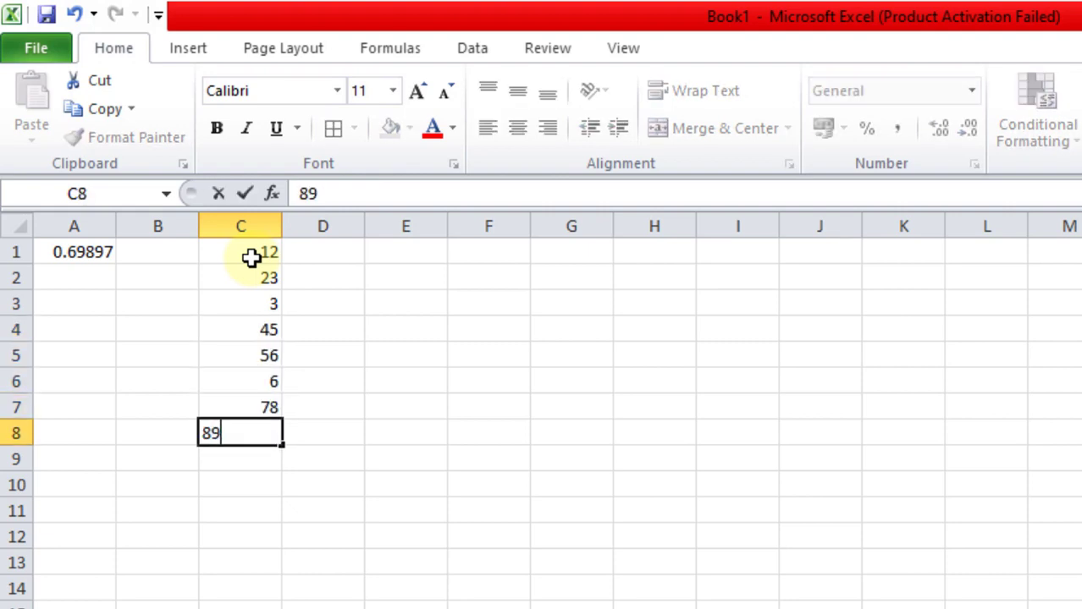
key(Return)
text(90)
key(Return)
Enter the formula =log10(C1) in cell D1 and fill it down to D9.
click(341, 251)
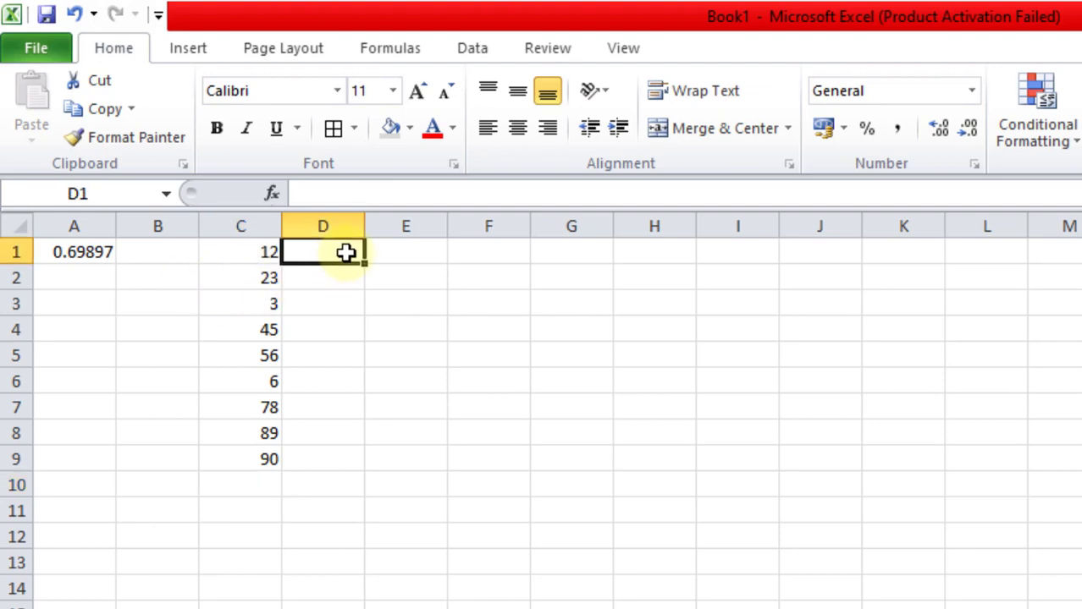
text(=l)
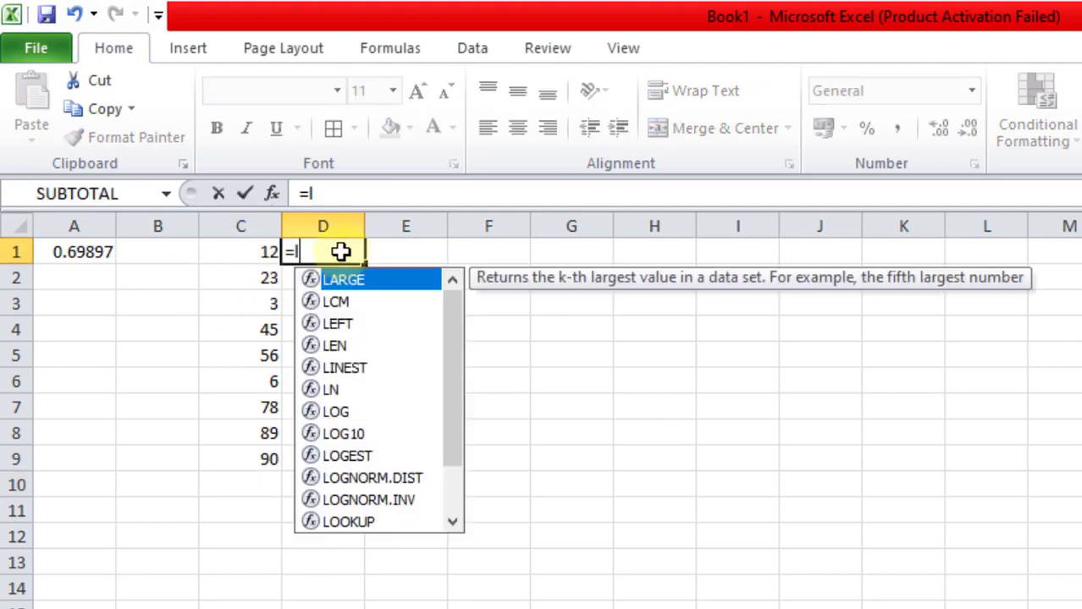
text(og10()
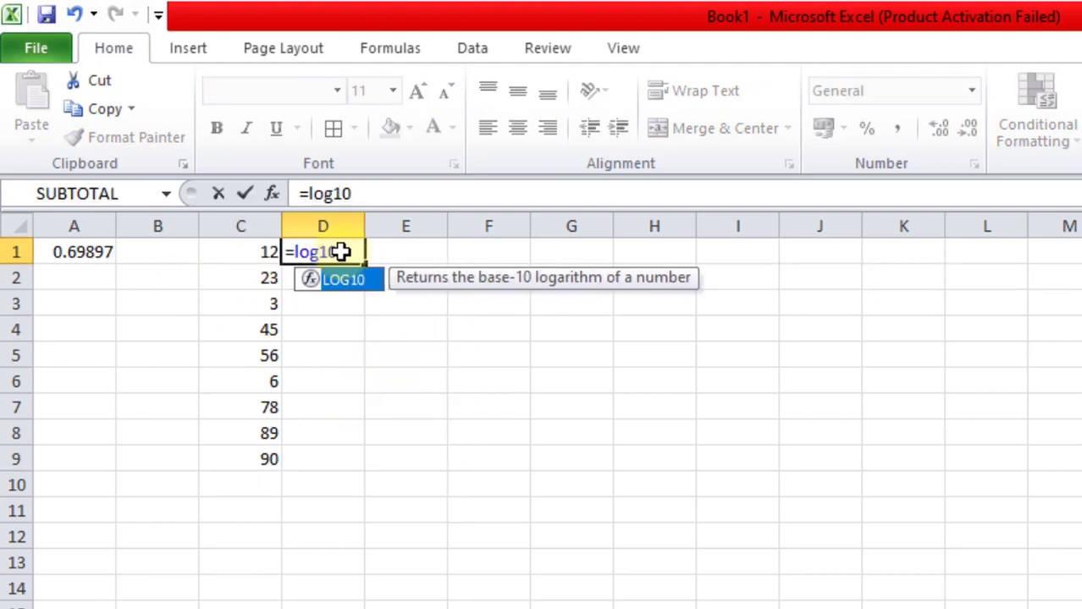
click(255, 253)
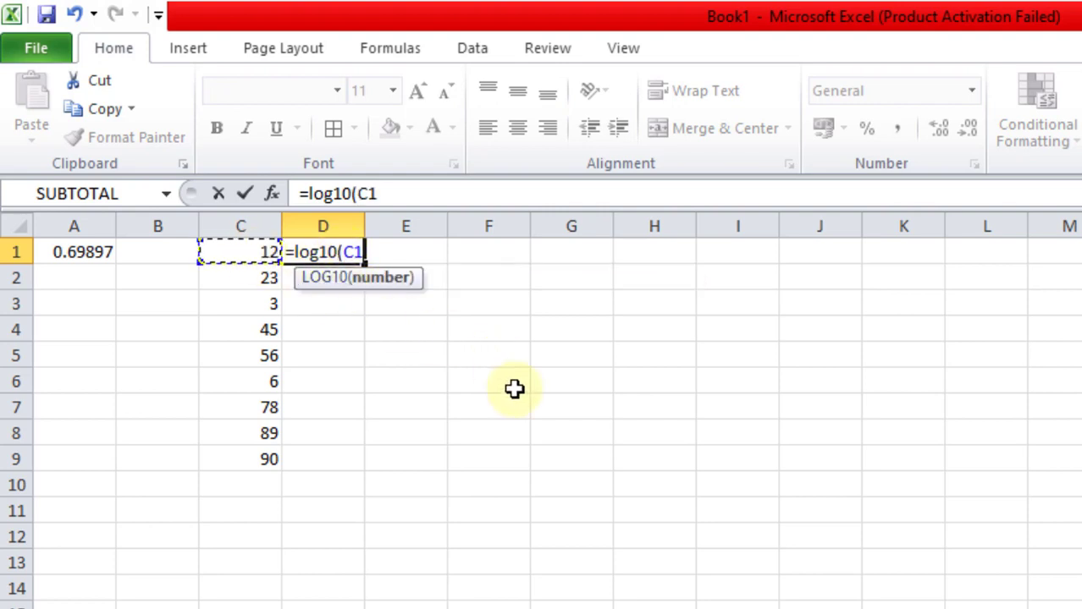
text())
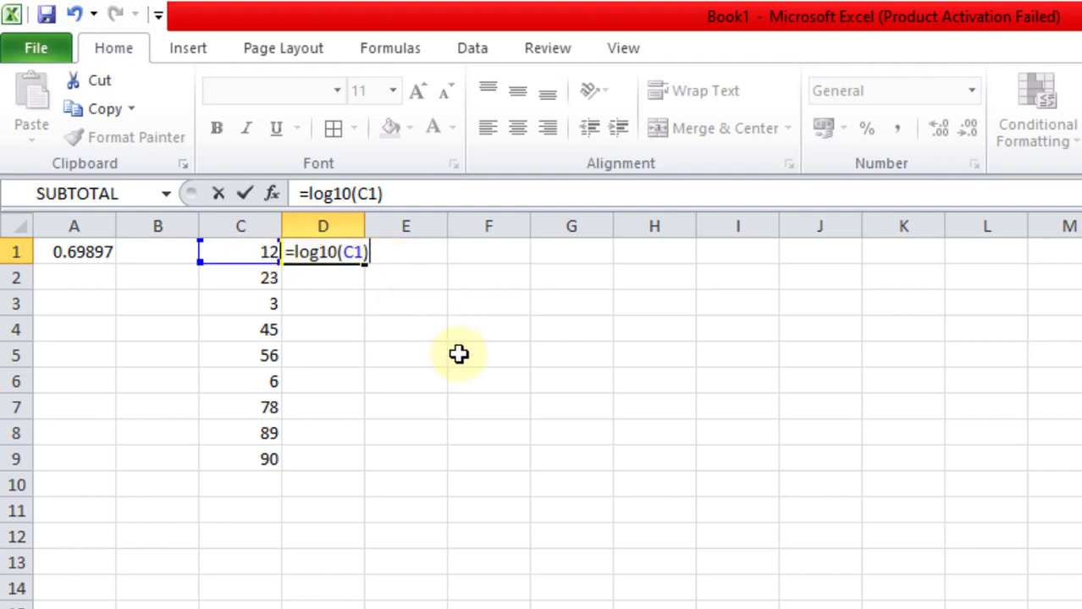
key(Return)
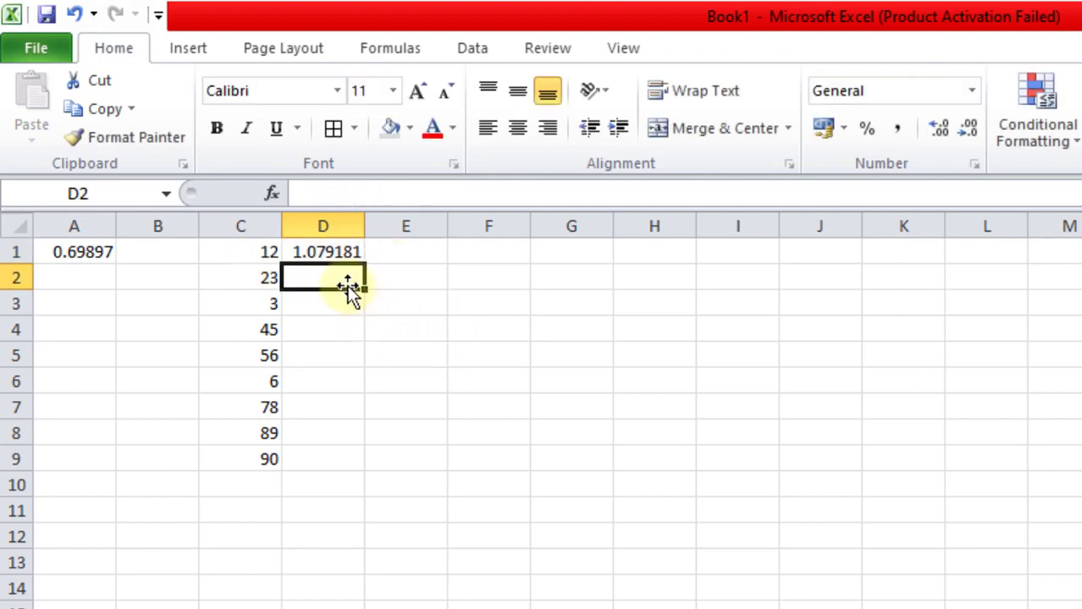
click(331, 248)
drag(363, 263, 380, 447)
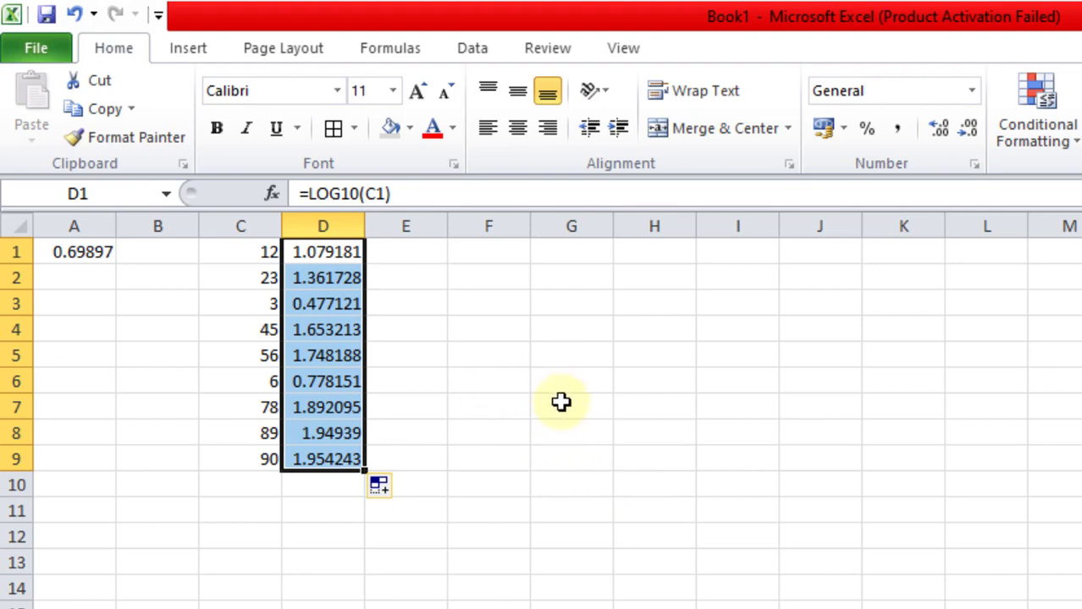
Enter the nested formula =round(log10(C1),2) in cell F1 to round the base-10 logarithm to two decimals.
click(481, 251)
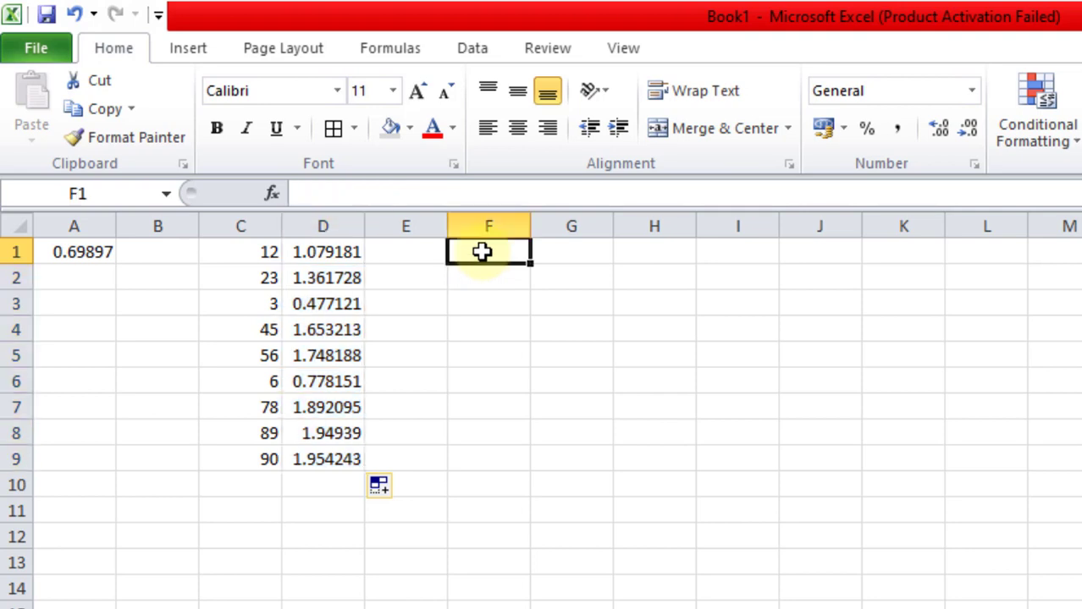
text(=ro)
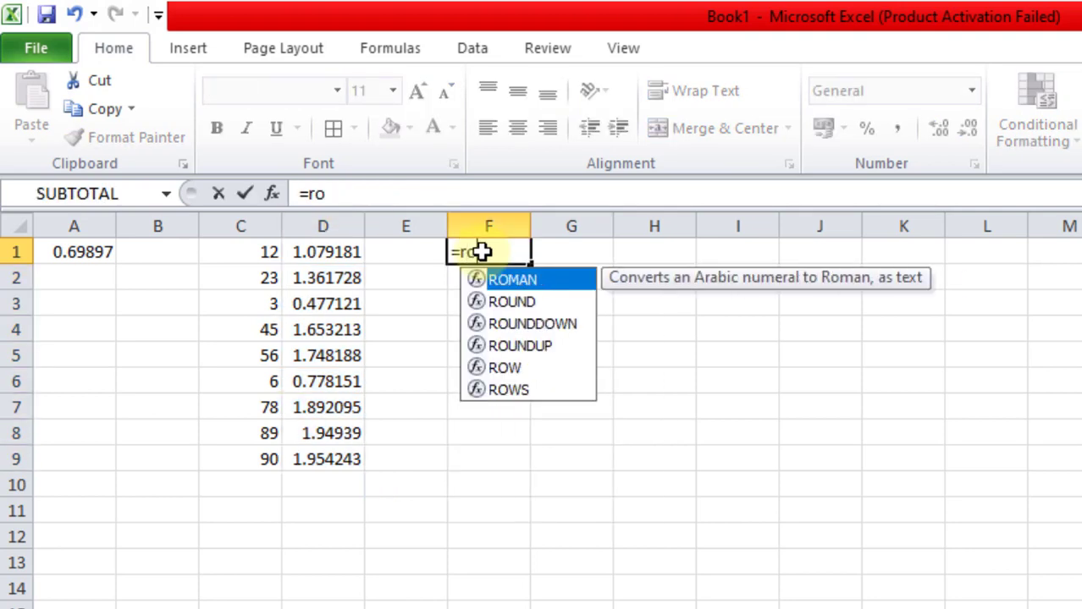
text(und)
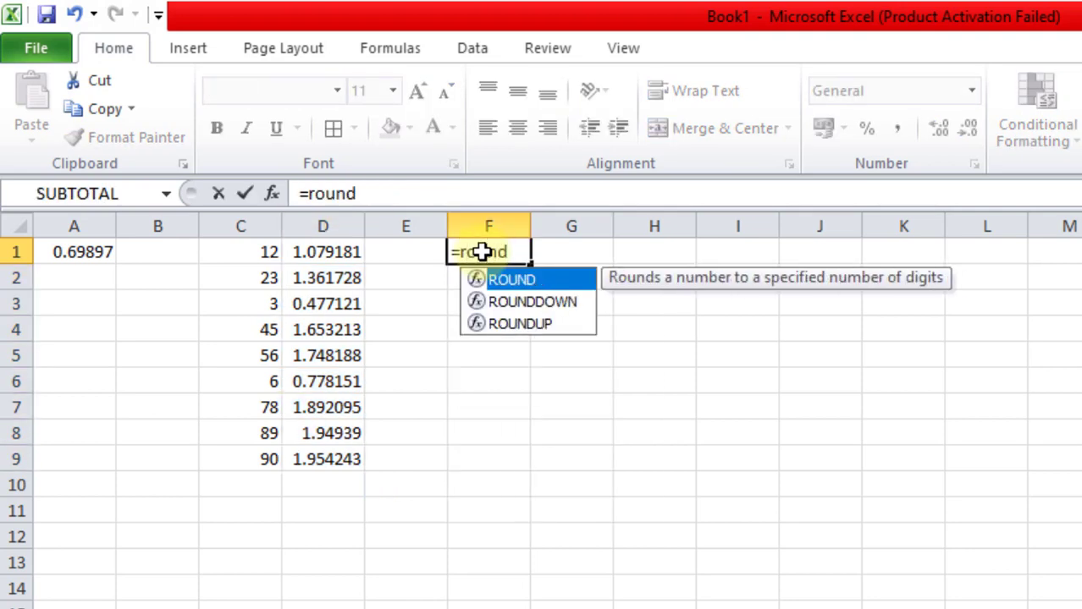
text((log10)
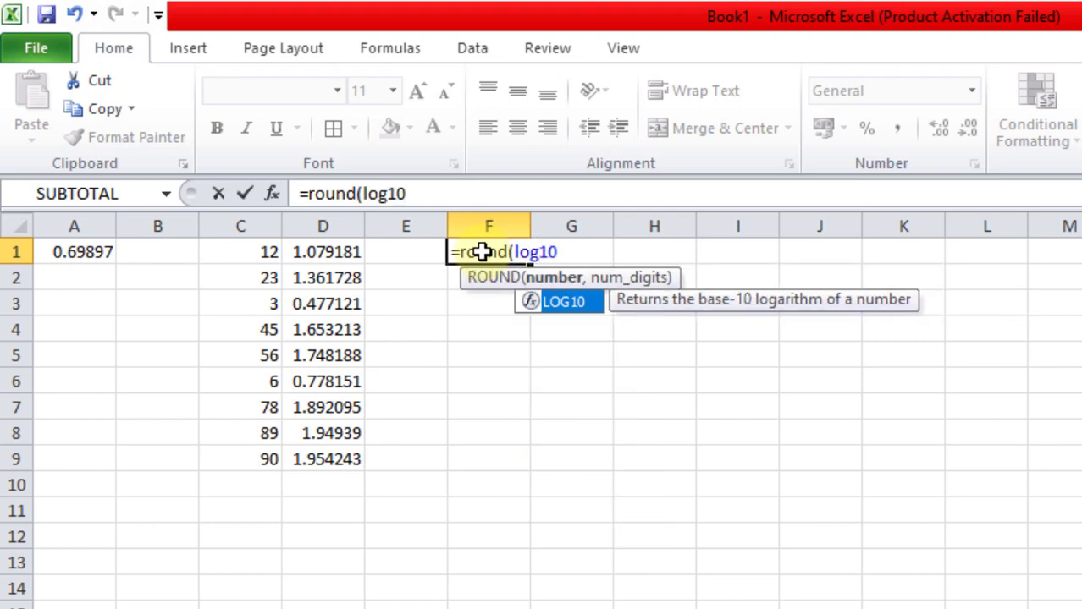
text(()
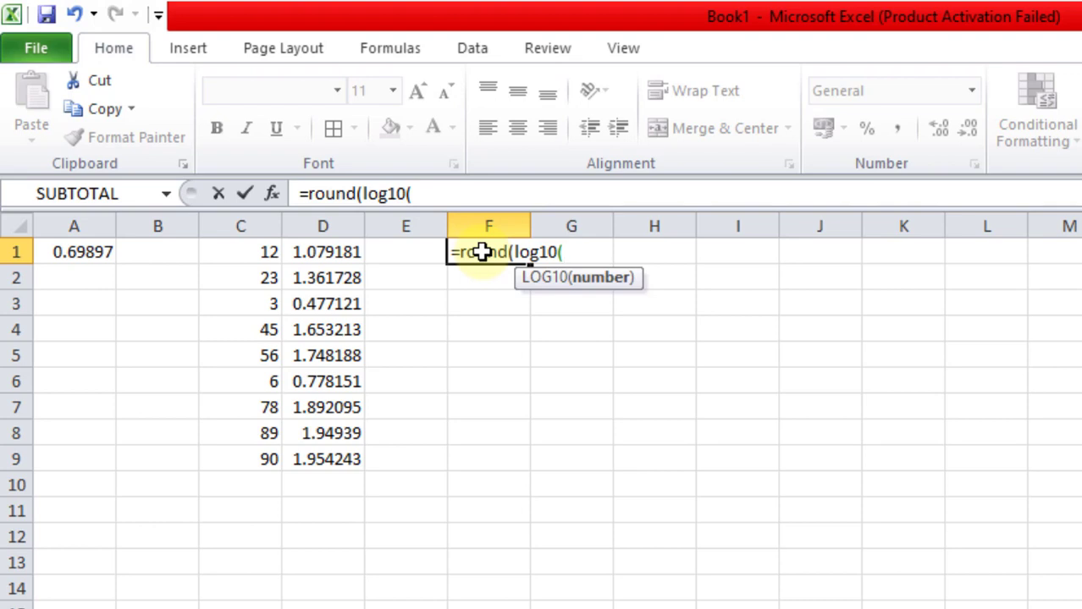
click(251, 253)
text(),2)
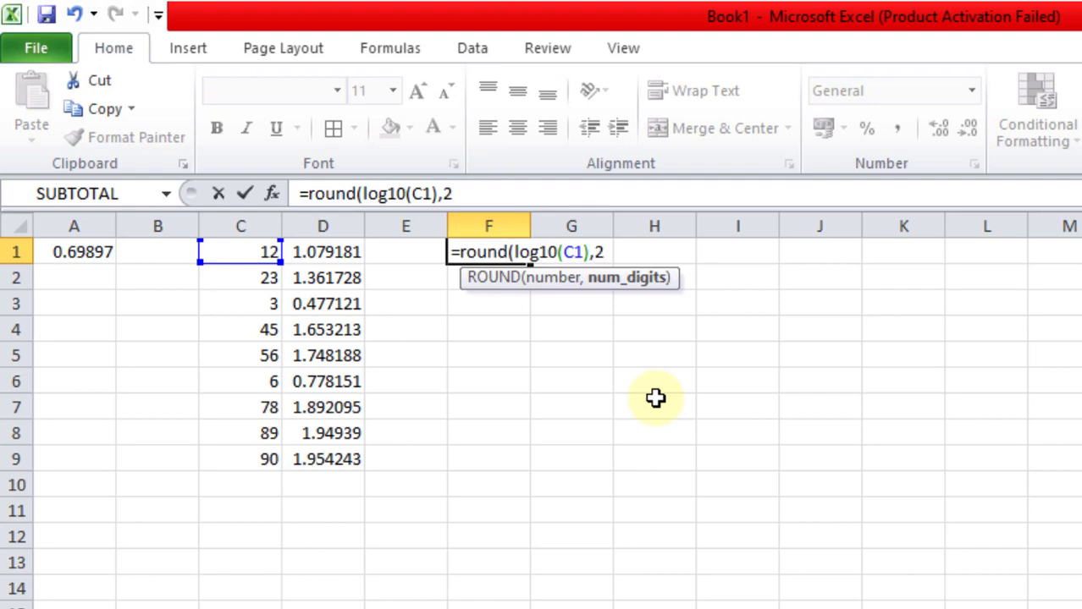
text())
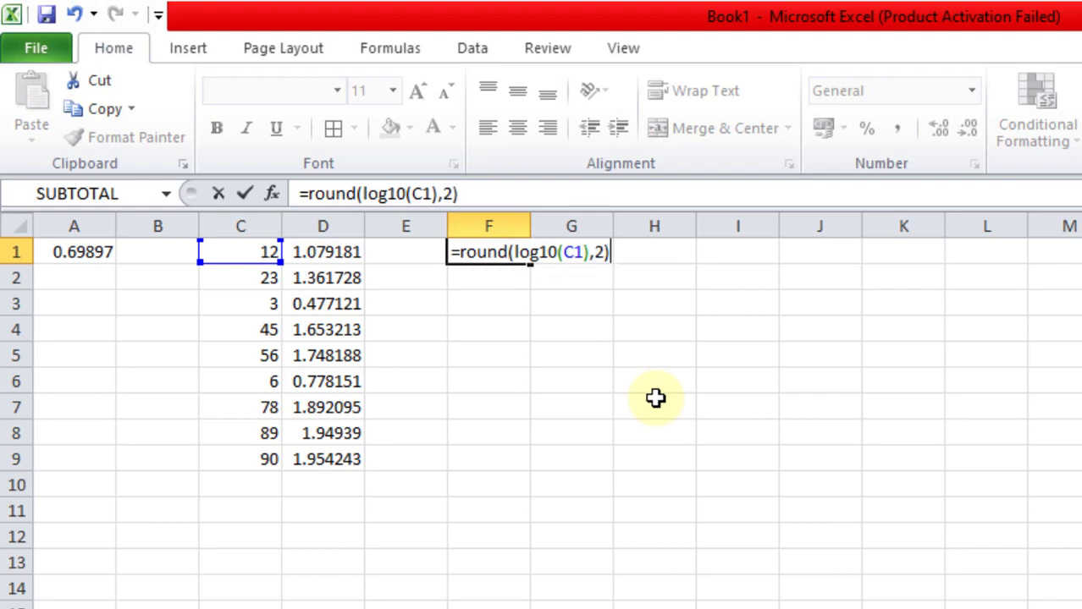
key(Return)
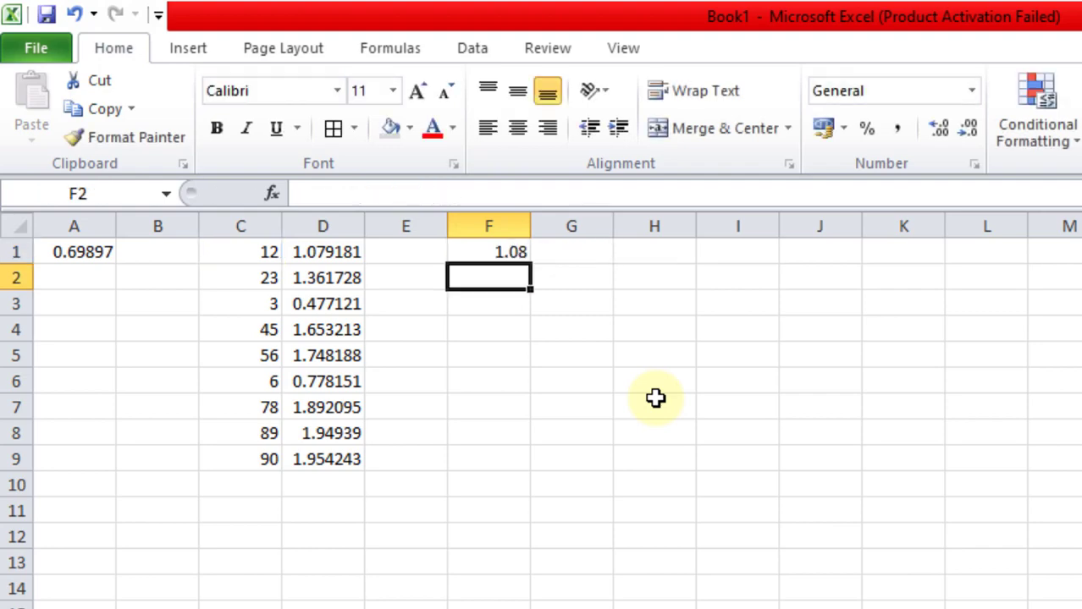
Fill the rounded LOG10 formula from F1 down to F9, and review the formulas in D1 and F1.
click(527, 251)
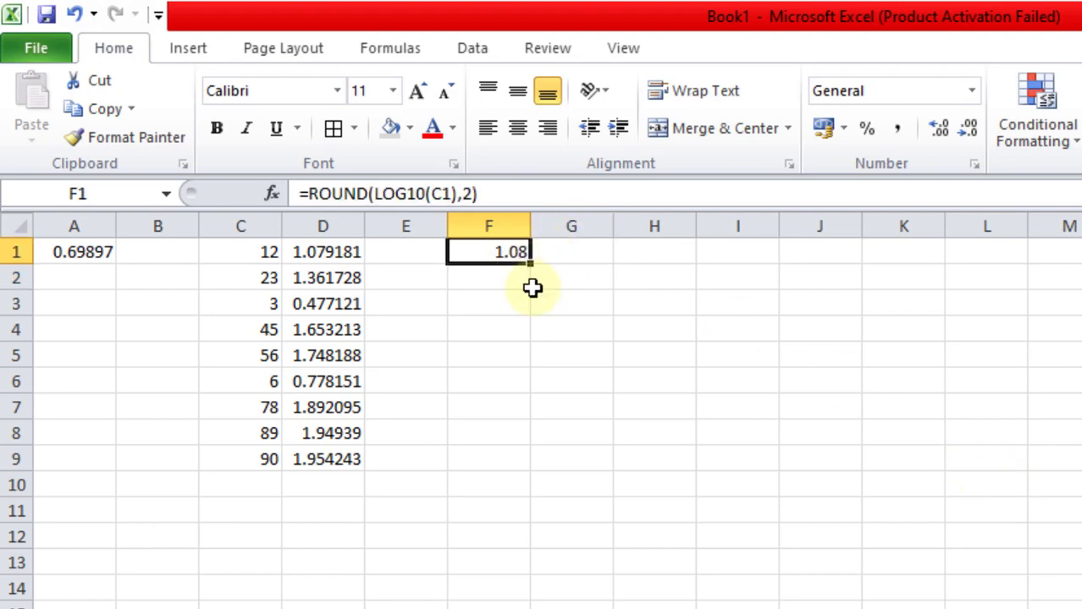
drag(530, 262, 537, 479)
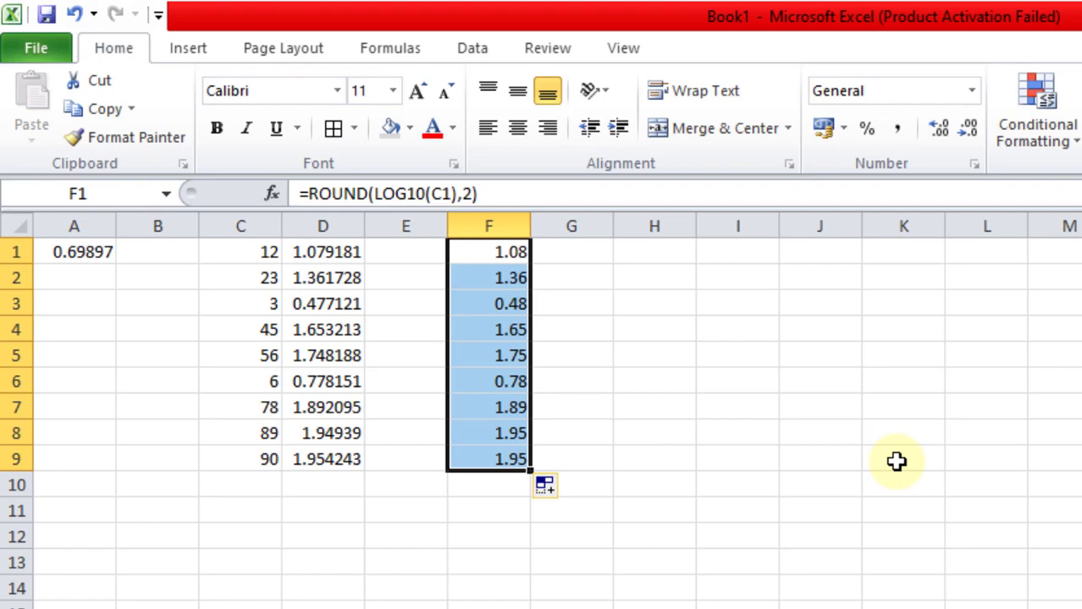
click(677, 485)
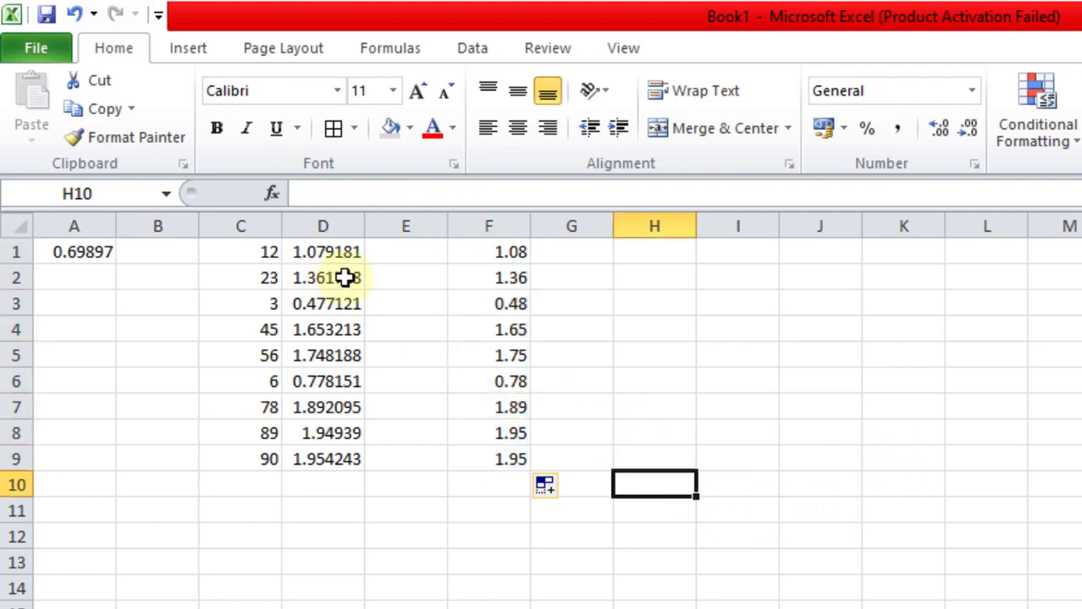
click(322, 254)
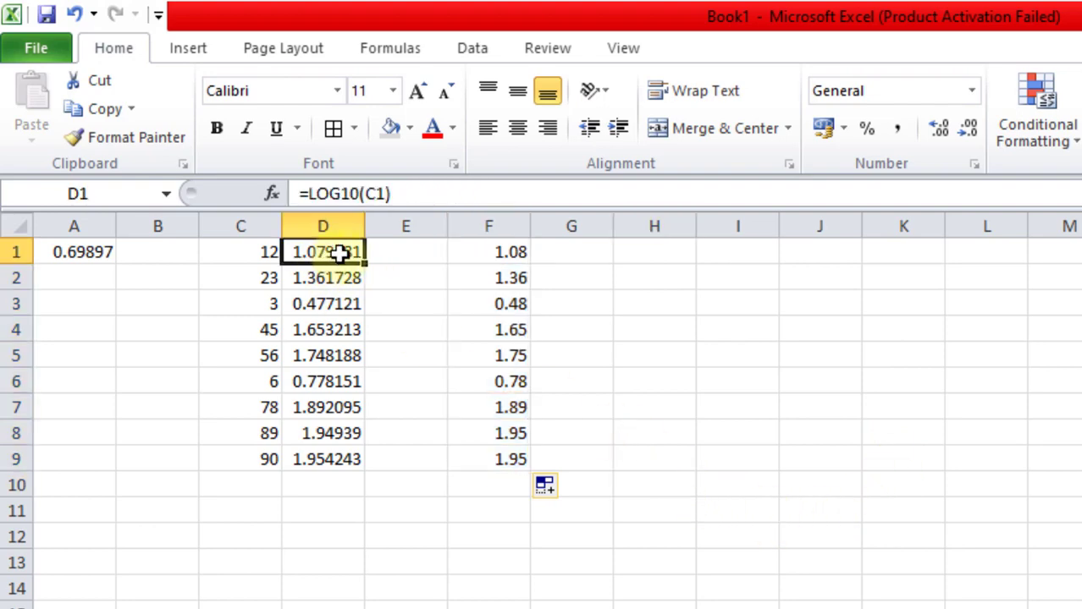
click(480, 250)
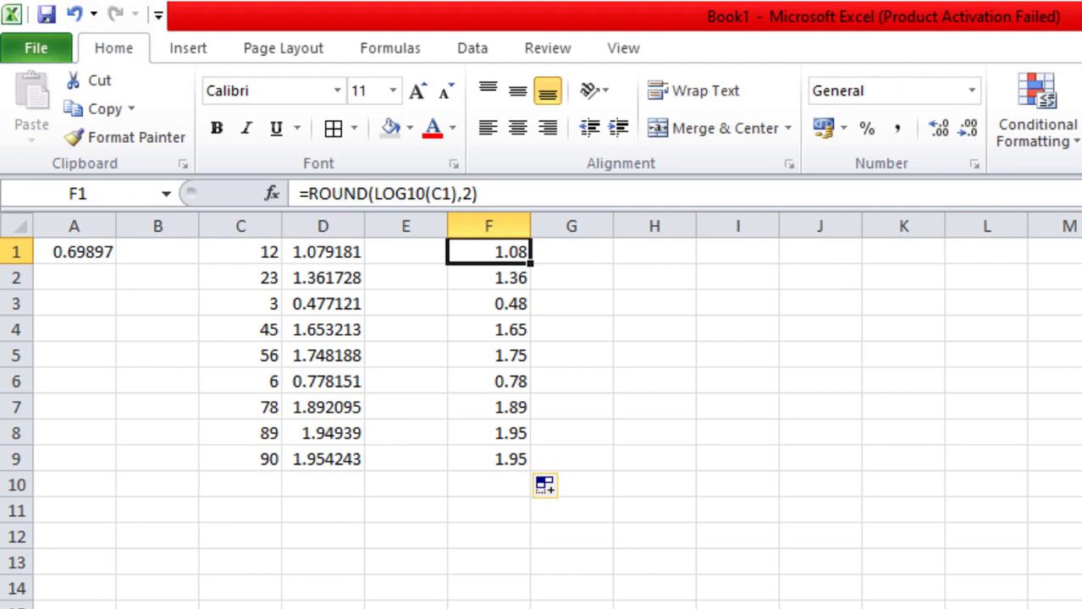
Switch to the PowerPoint slideshow and advance past the Log10() slide.
key(alt)
key(Escape)
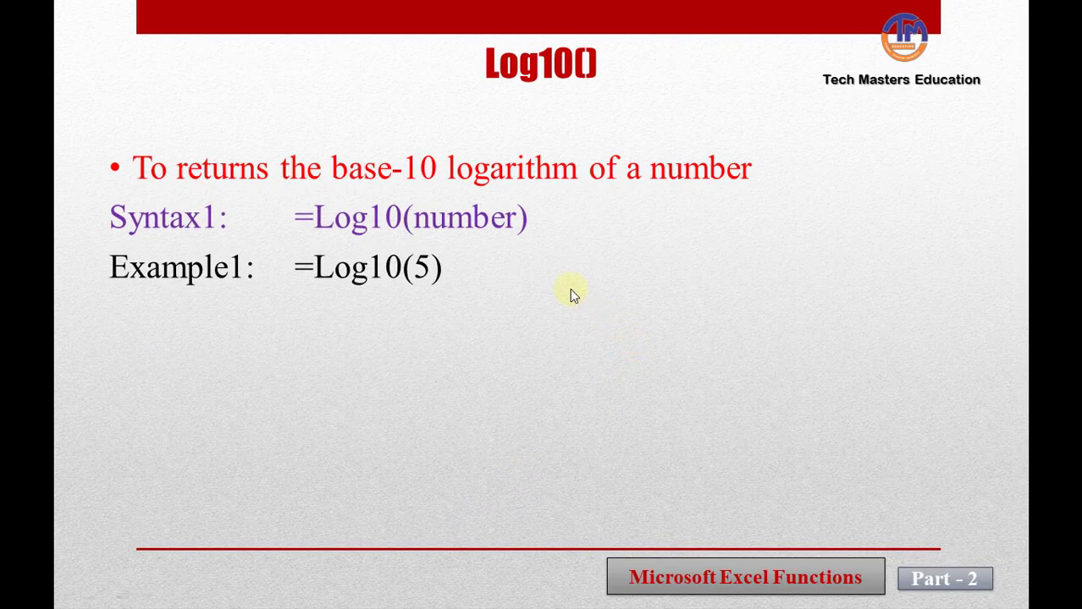
click(696, 386)
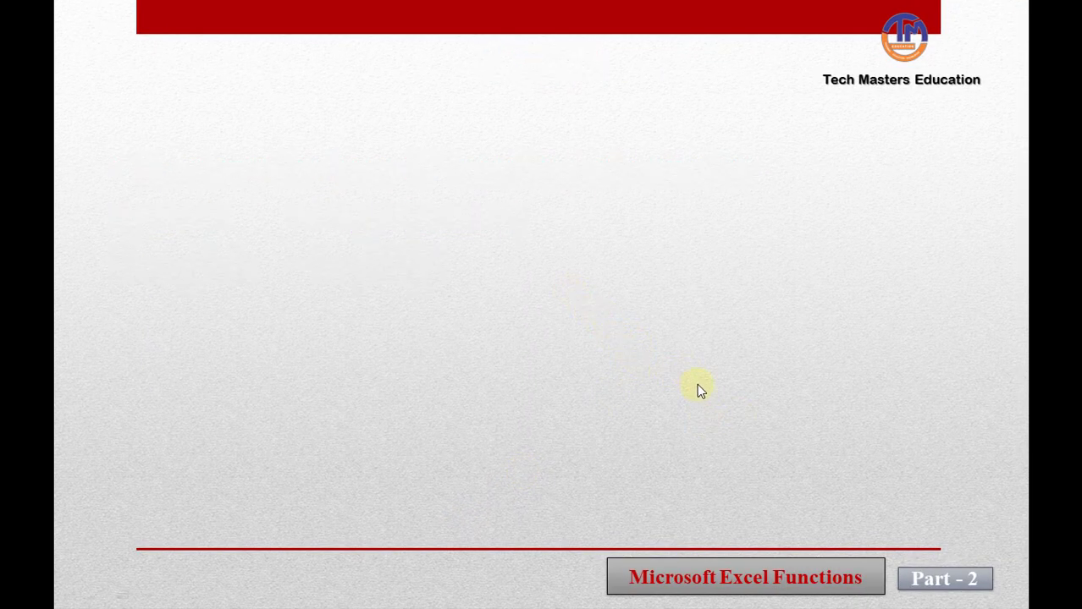
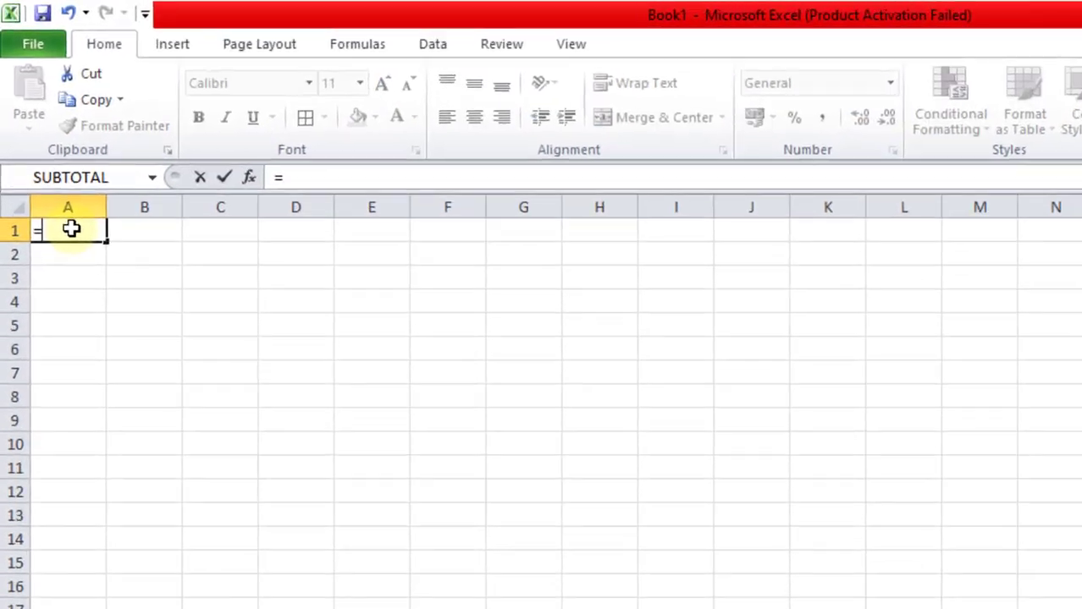
Enter the formula =randbetween(5,10) in cell A1 to generate a random whole number between 5 and 10.
text(d)
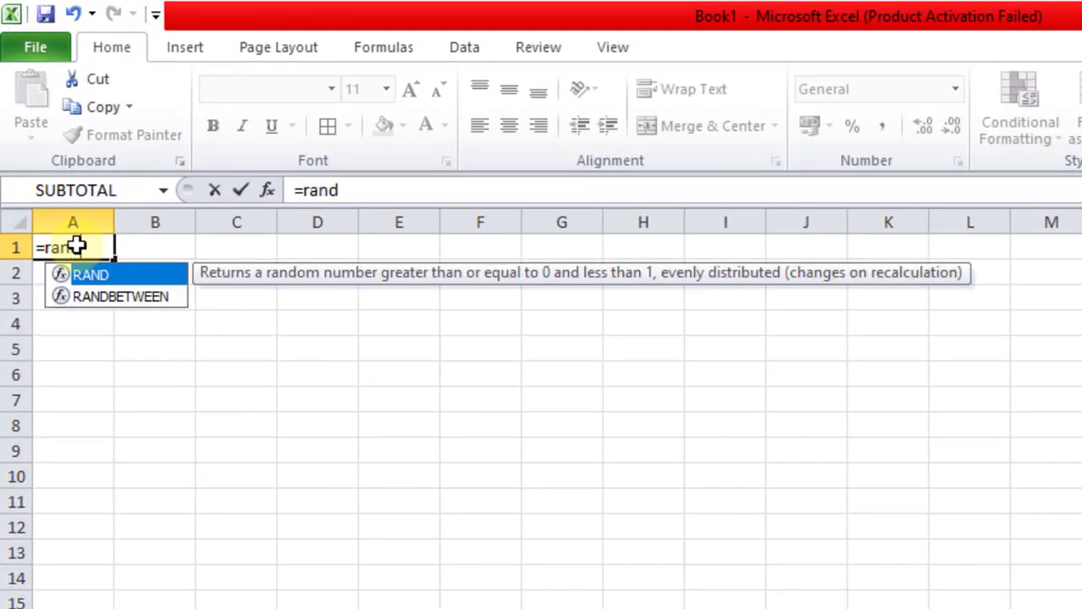
text(betwee)
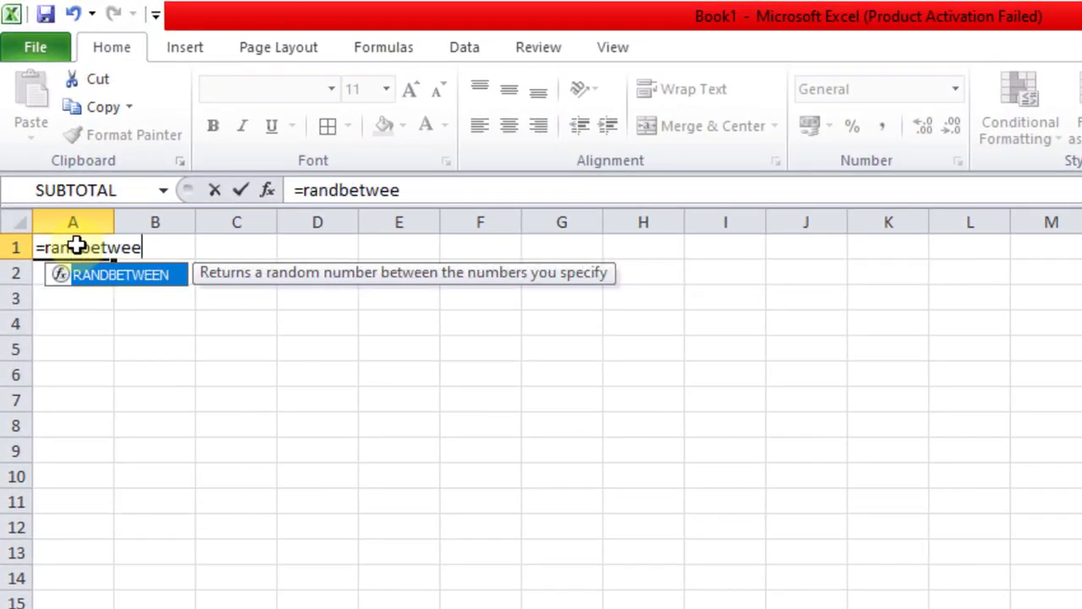
text(n()
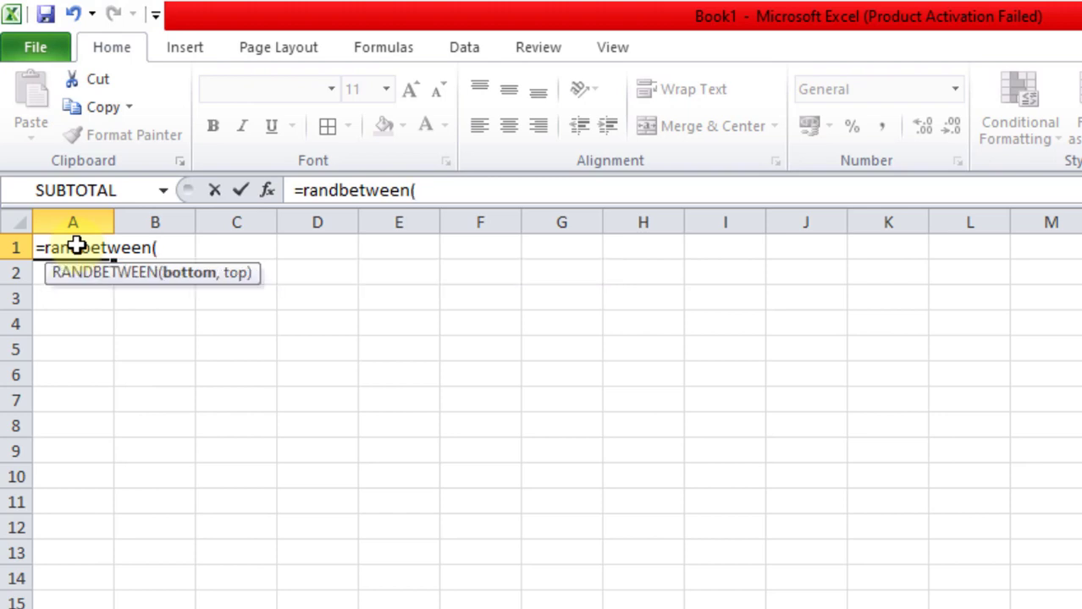
text(5)
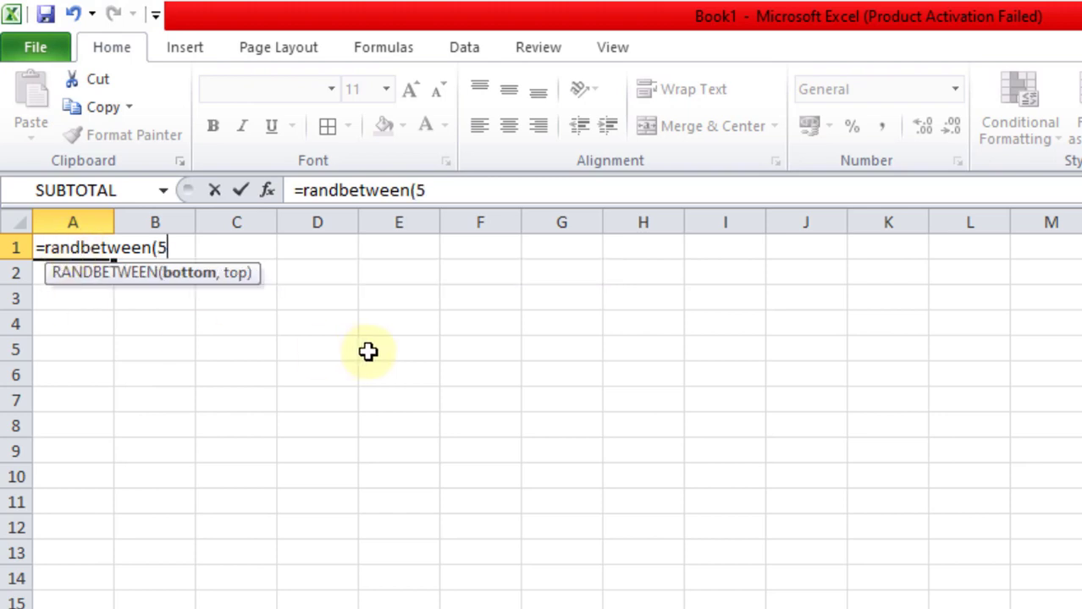
text(,10)
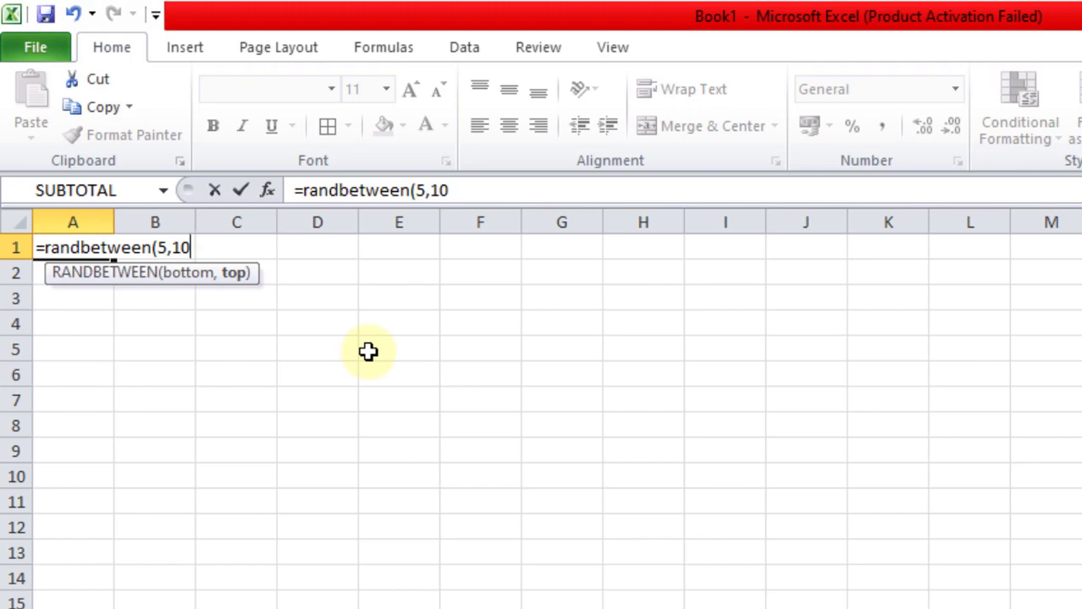
text())
key(Return)
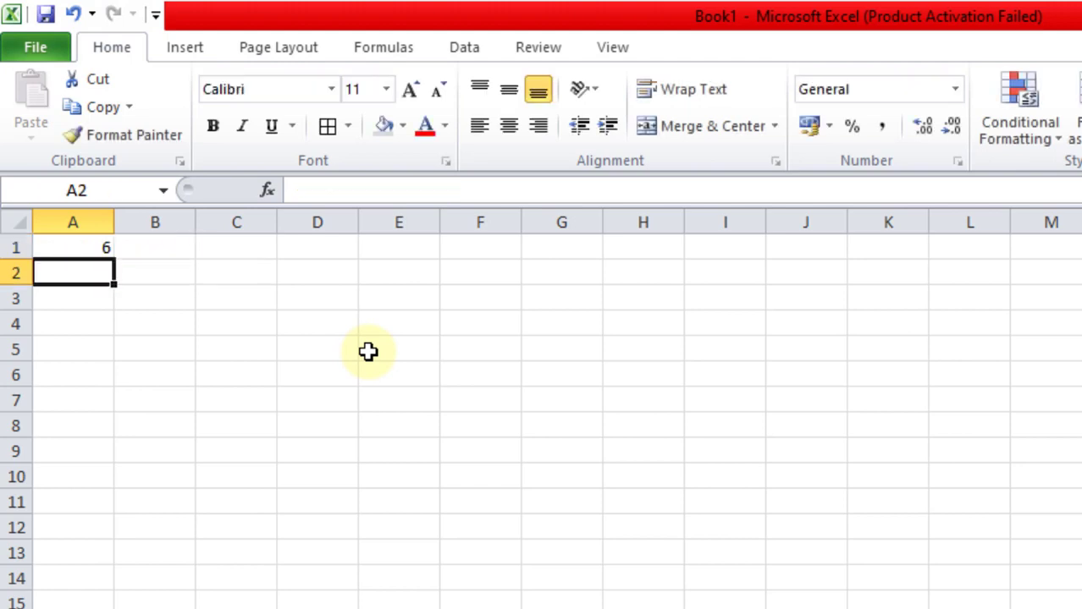
Fill the RANDBETWEEN formula from A1 across to column K and down to row 19.
click(89, 247)
drag(115, 258, 936, 608)
click(1081, 579)
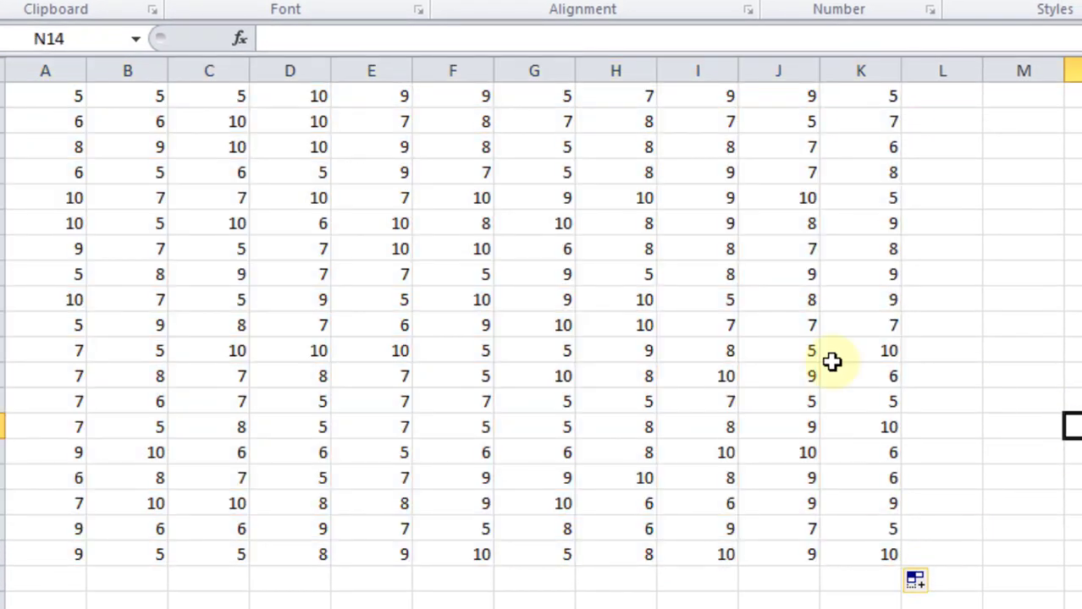
Force the random numbers to recalculate by entering ee in P8 and N6, and 12 in N5.
click(1081, 273)
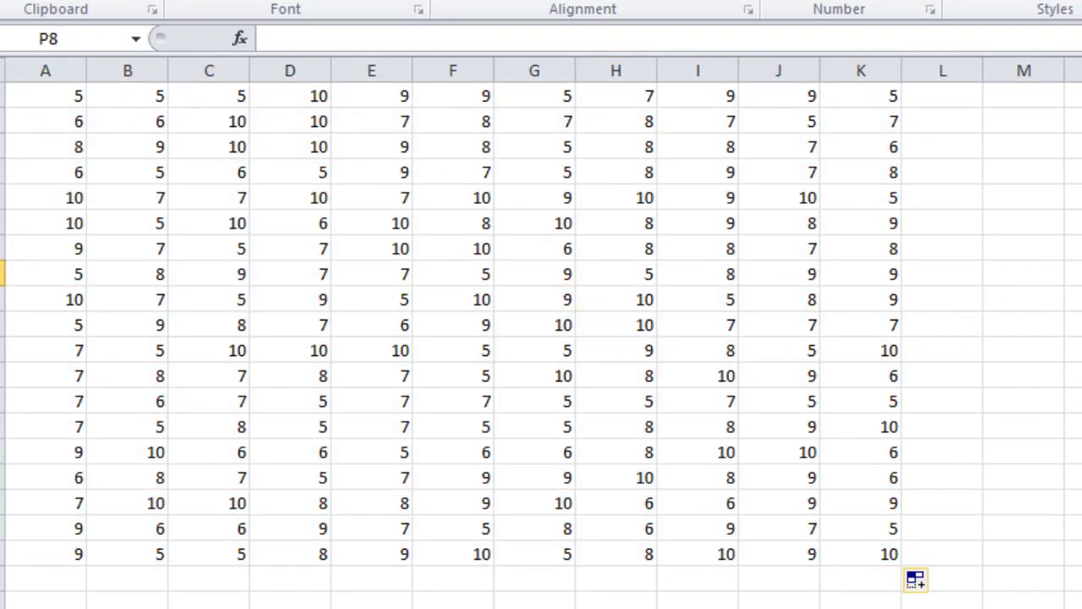
text(ee)
key(Return)
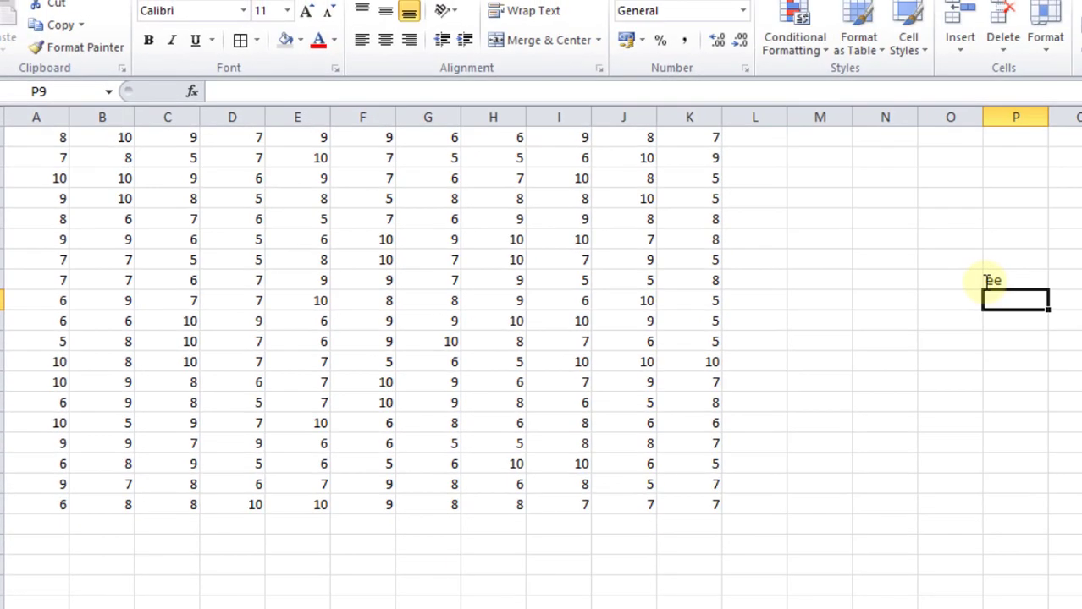
click(913, 239)
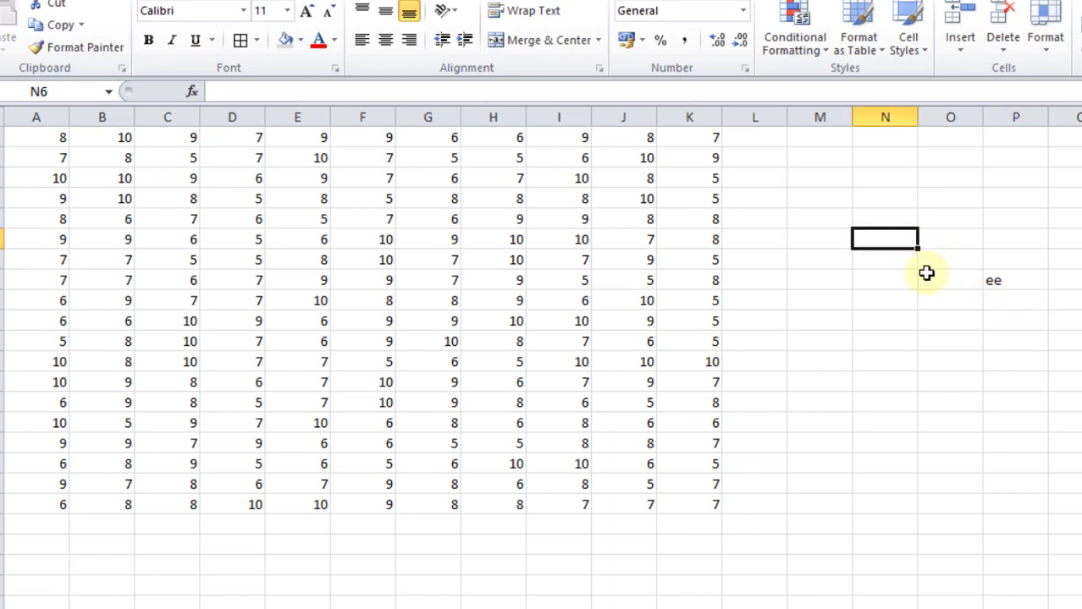
text(ee)
click(901, 380)
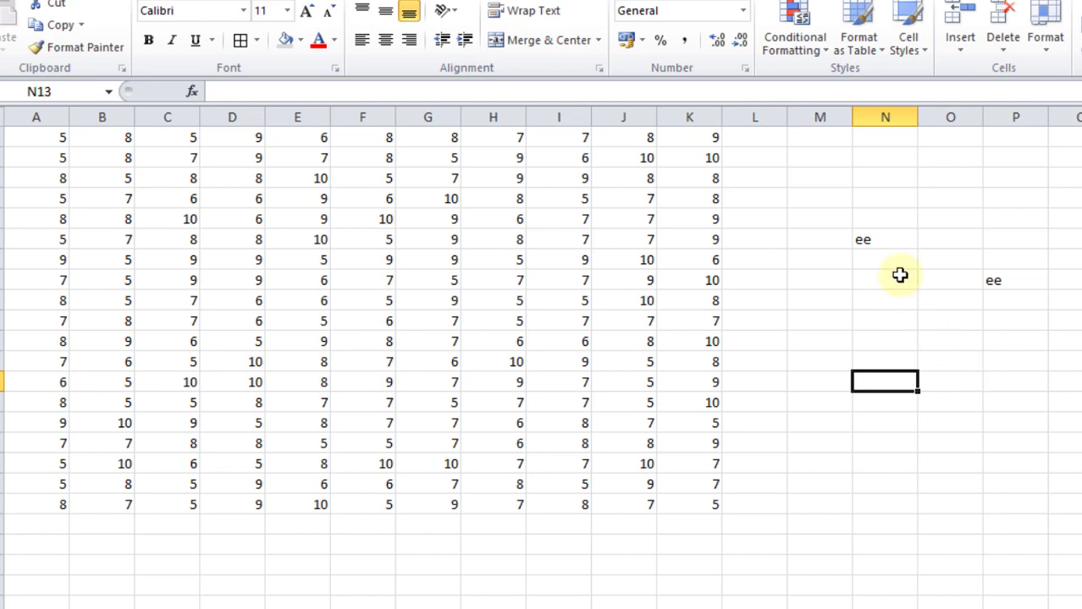
double_click(888, 217)
text(12)
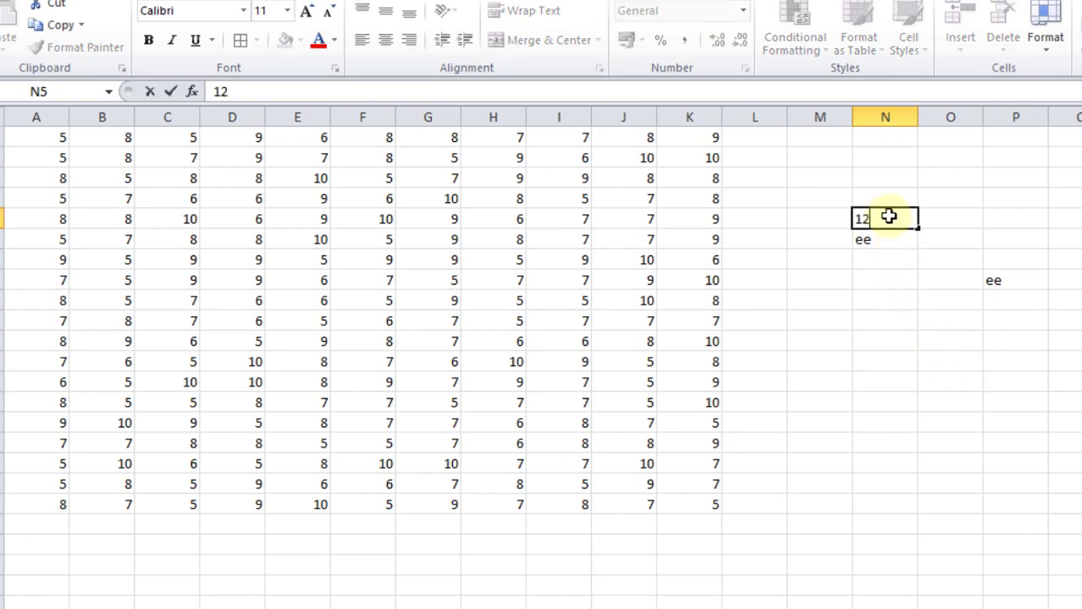
key(Return)
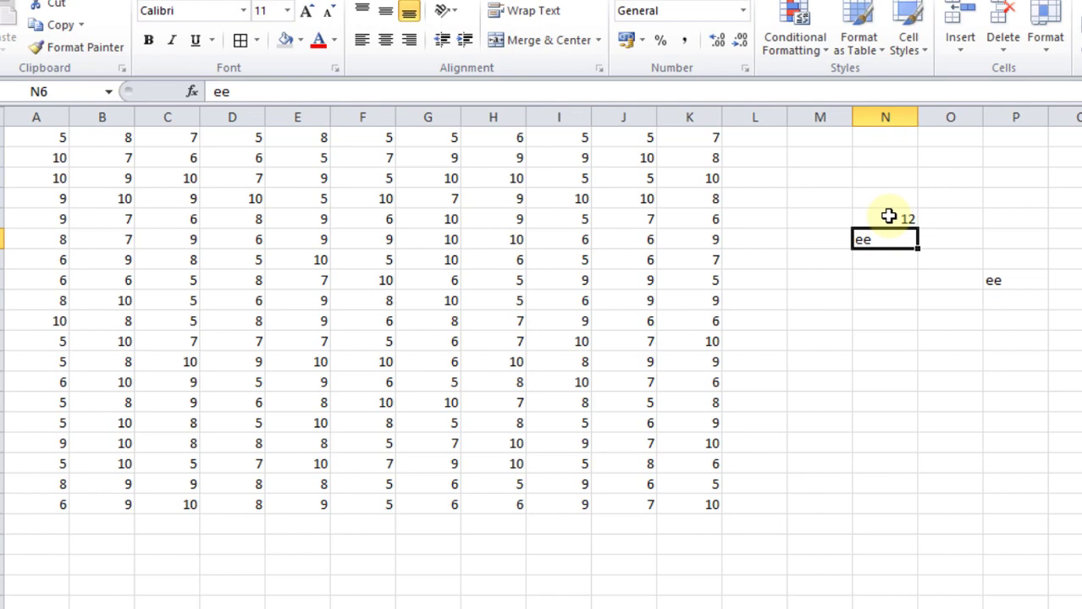
click(911, 322)
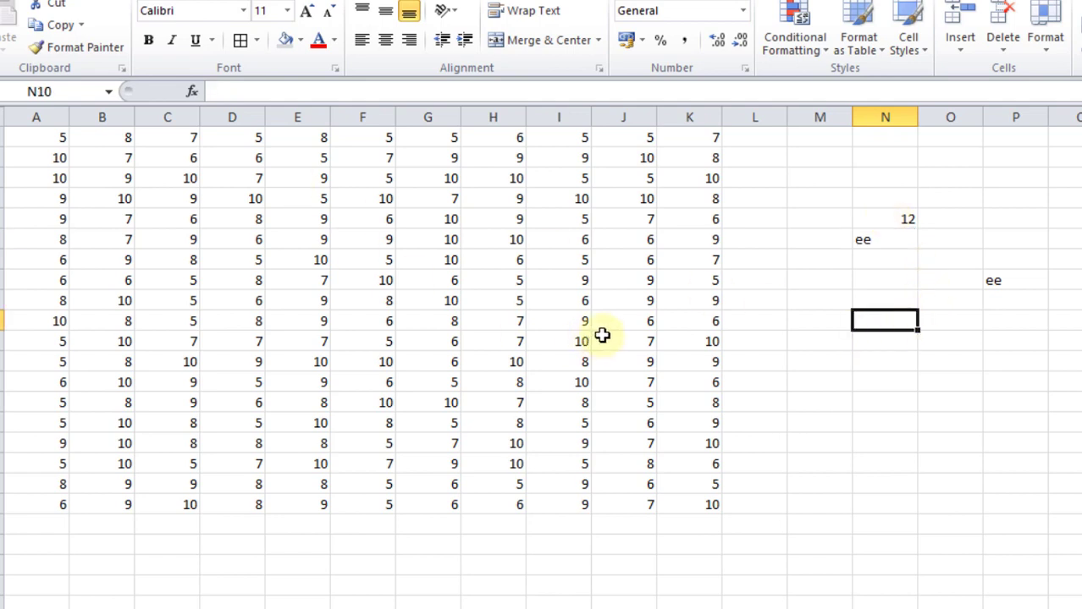
Switch to the PowerPoint slideshow and advance to the Roman() slide, revealing its description, syntax and example.
key(alt+Tab)
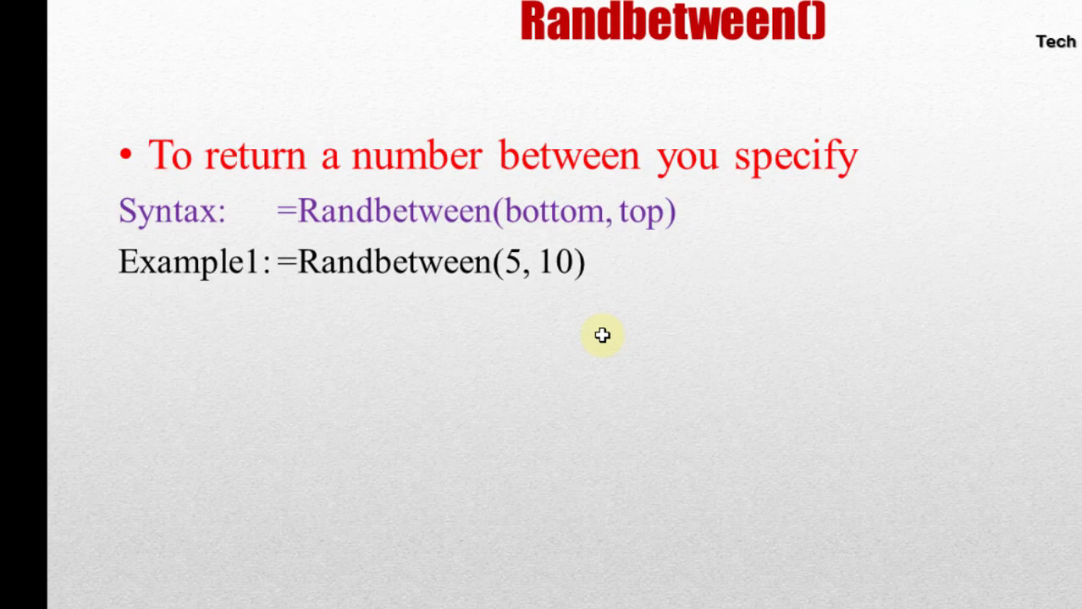
click(601, 334)
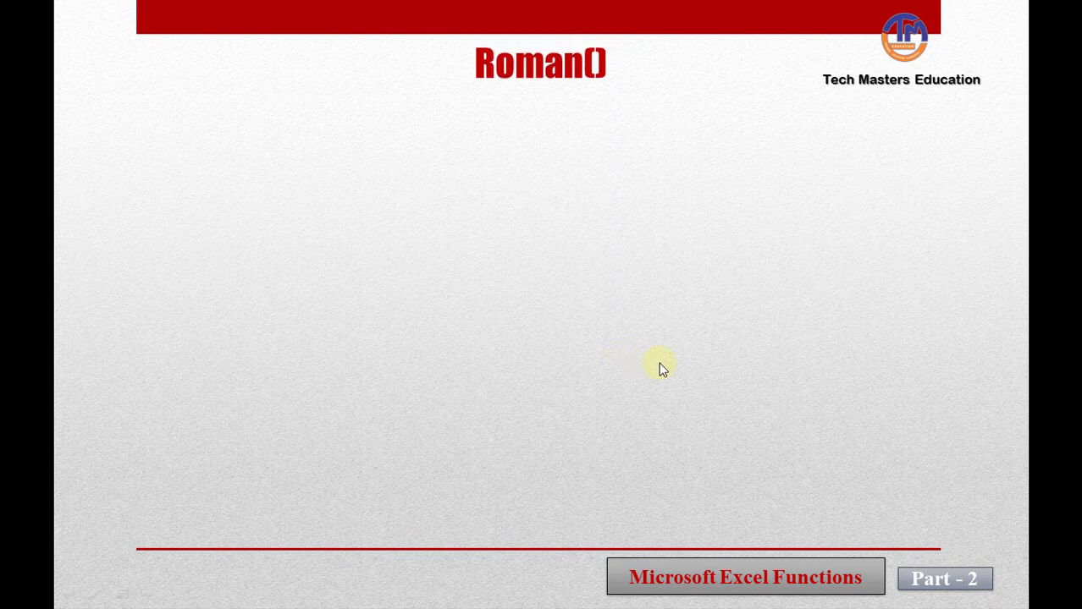
click(658, 364)
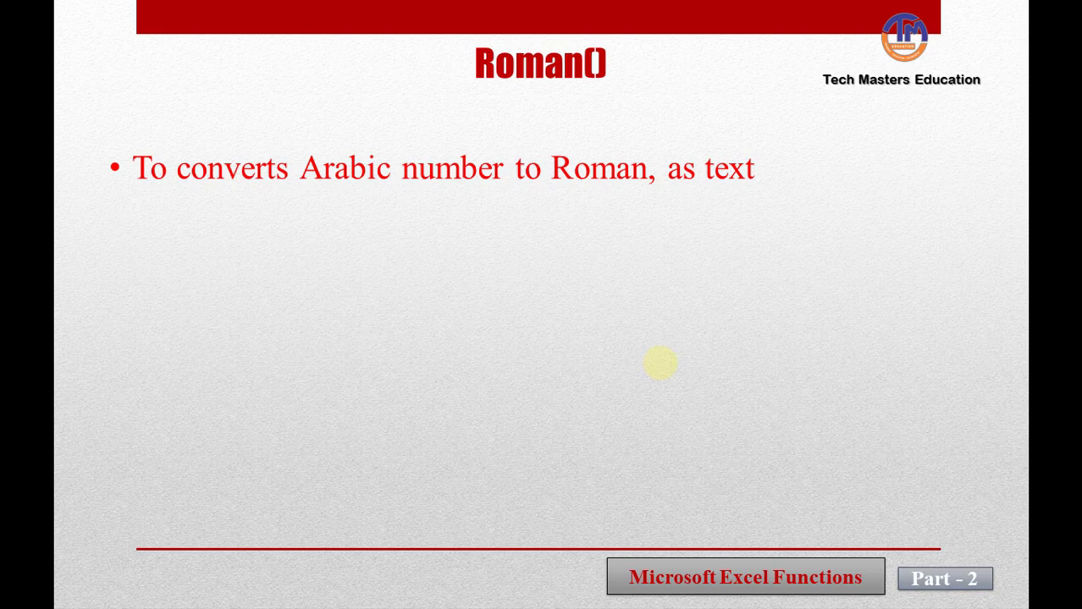
click(615, 331)
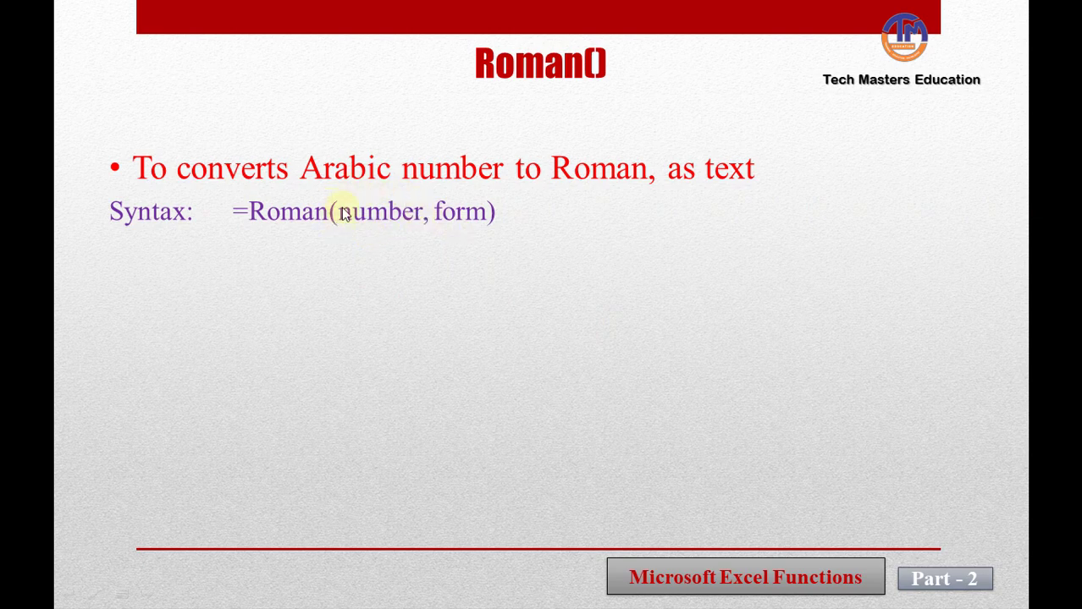
click(701, 380)
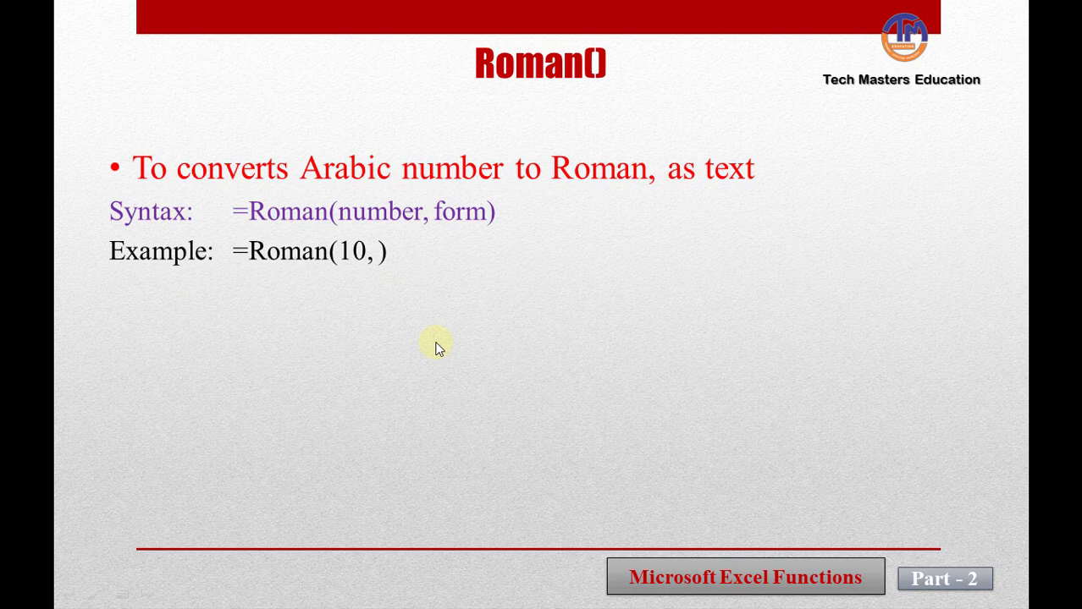
Switch back to the Excel workbook and clear the contents of A1:P19 on Sheet2.
key(alt+Tab)
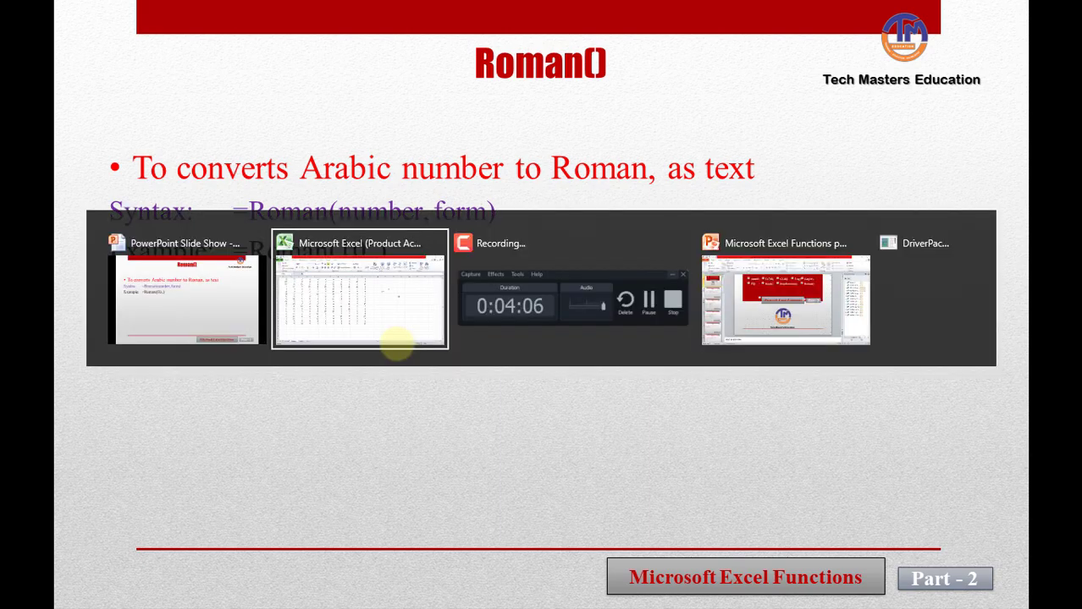
click(738, 413)
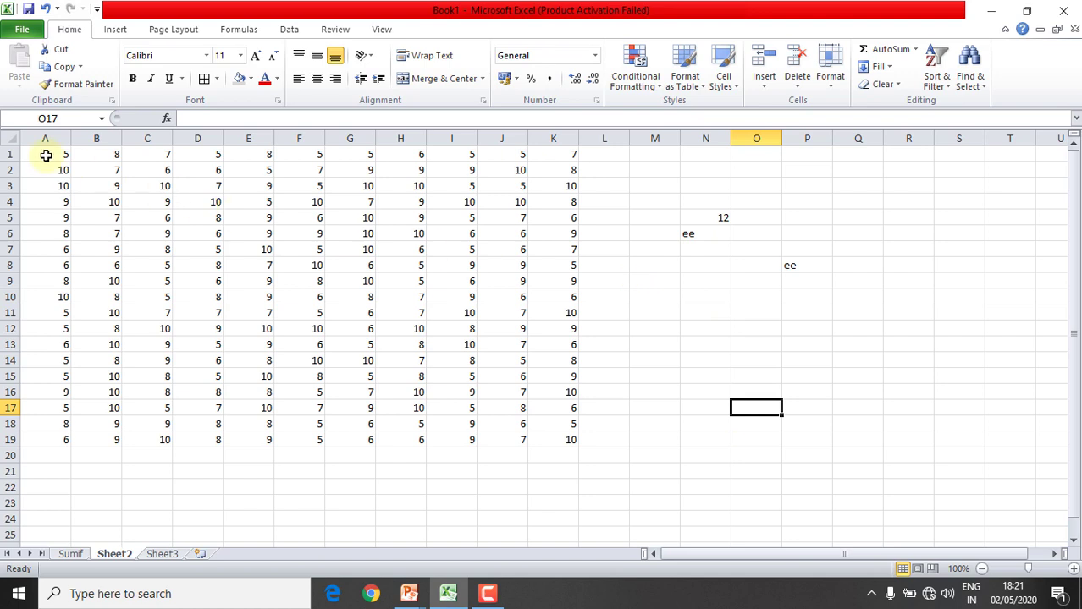
drag(45, 155, 828, 436)
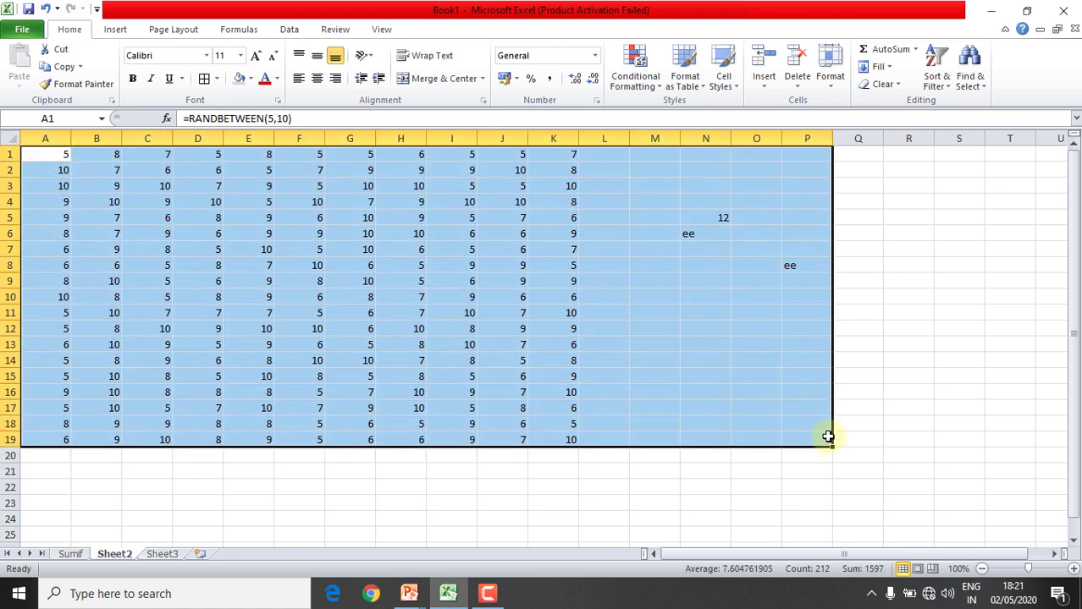
key(Delete)
click(552, 378)
click(393, 300)
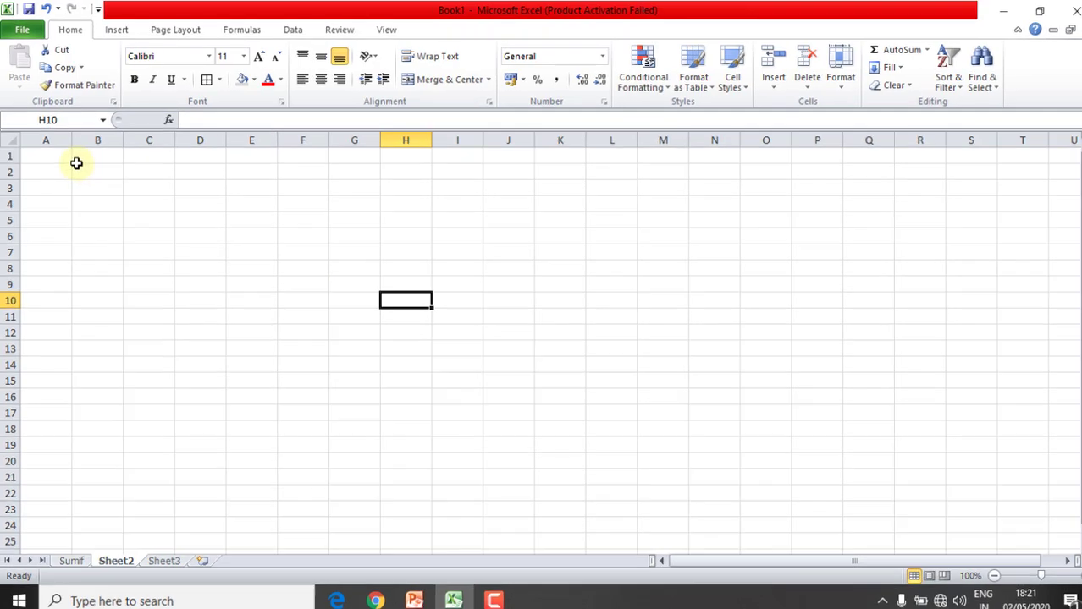
Enter the formula =roman(20,) in cell A1 to convert 20 to a Roman numeral, and review the formula.
click(62, 156)
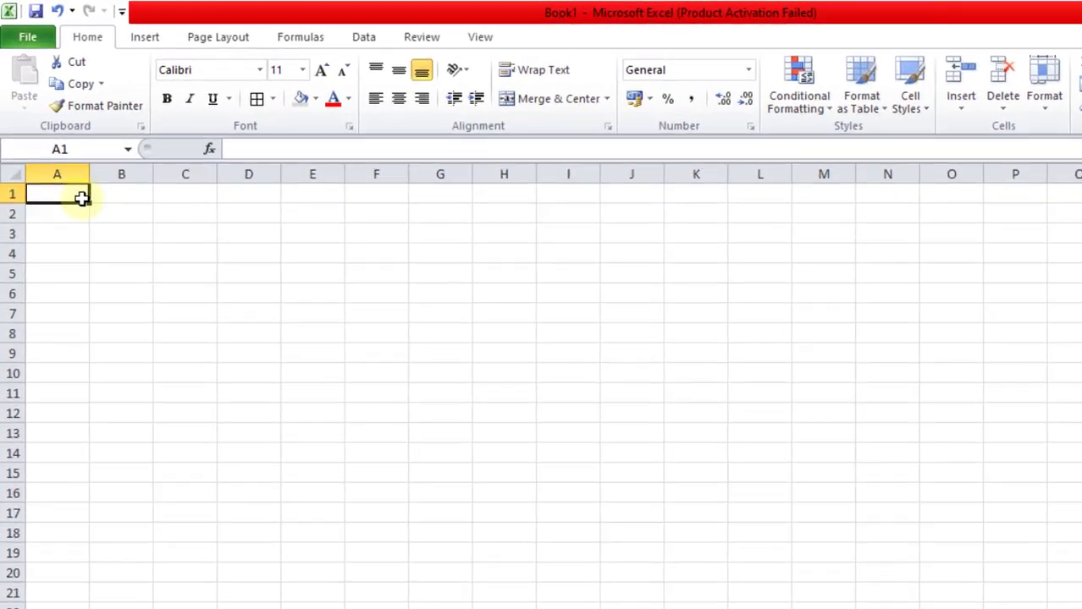
text(=r)
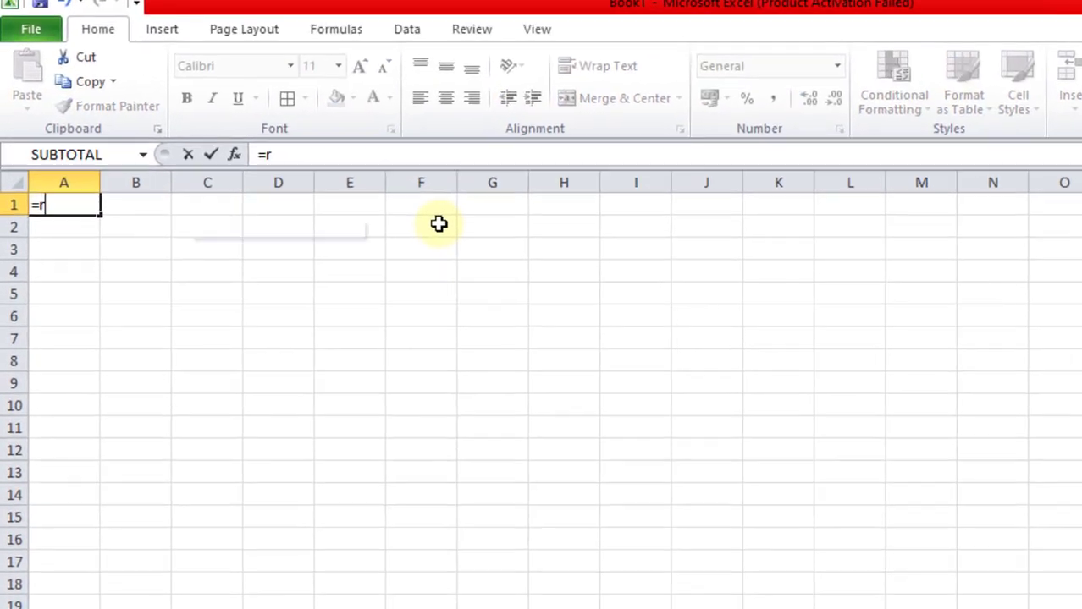
text(oman)
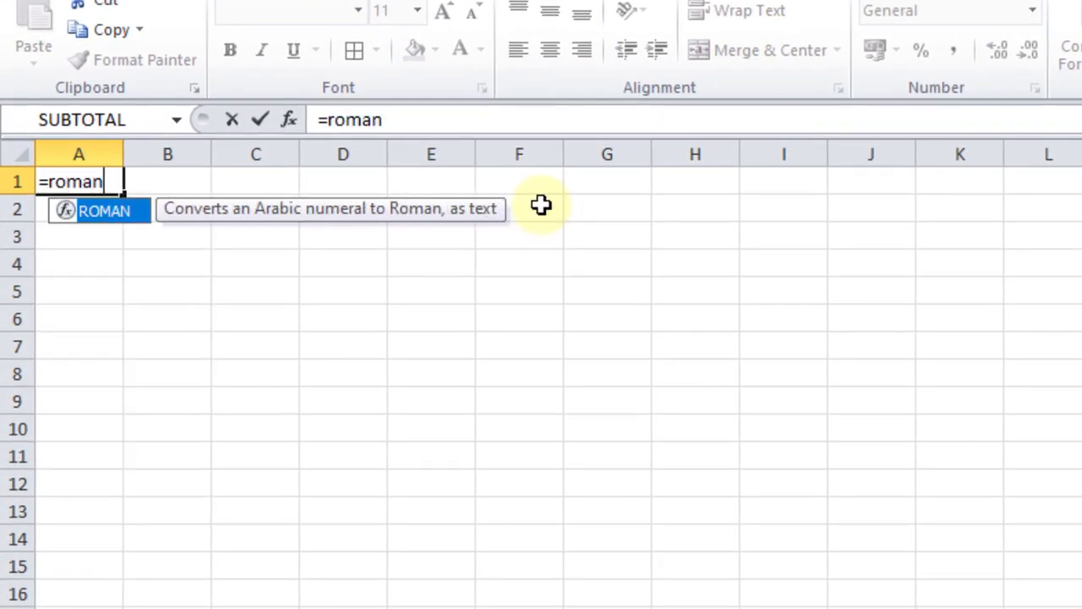
text(()
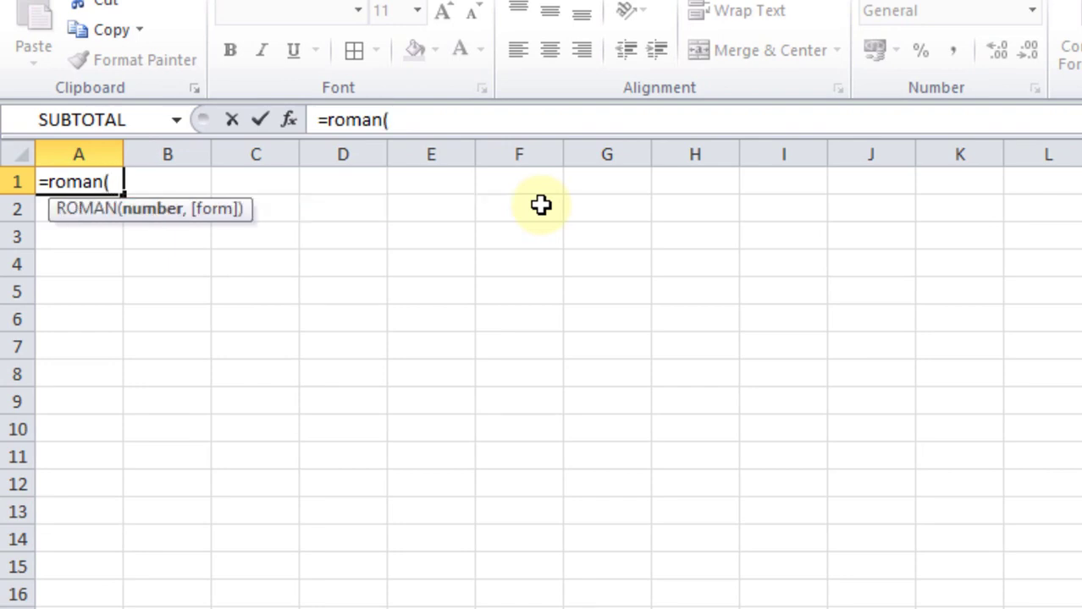
text(20,)
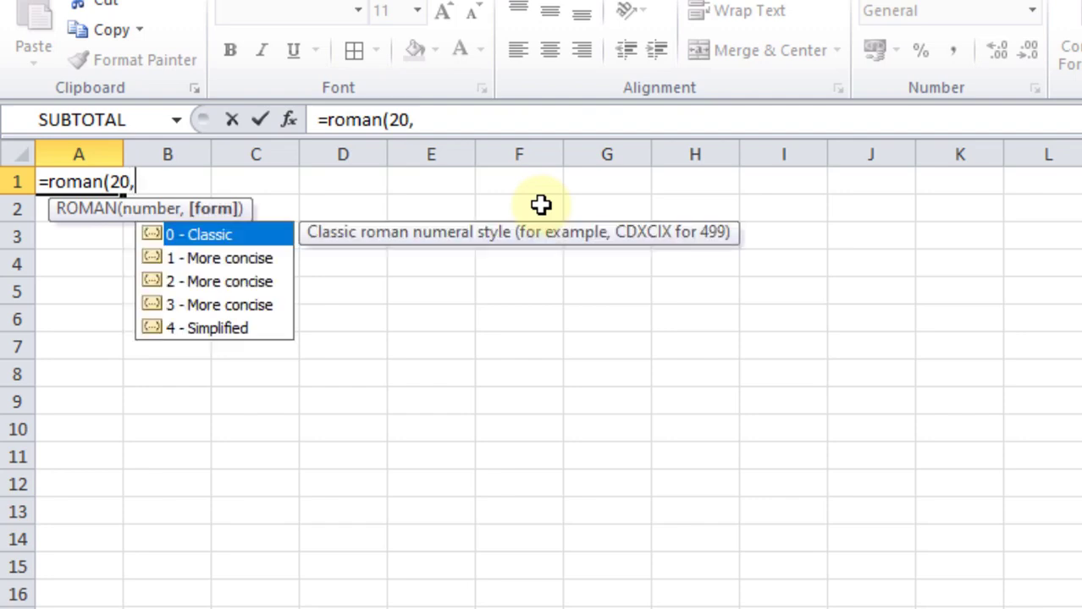
text())
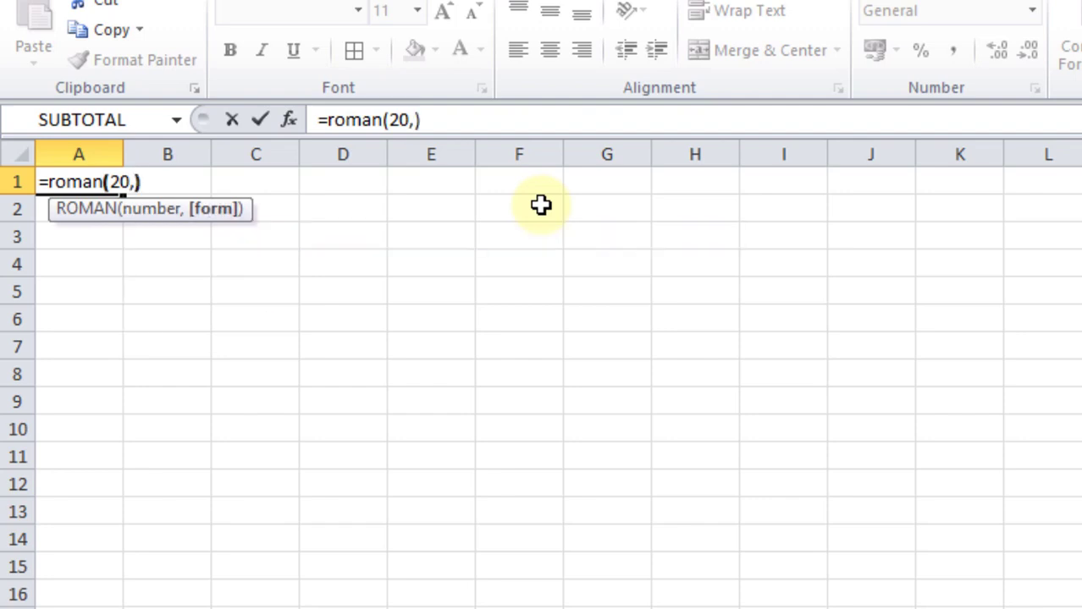
key(Return)
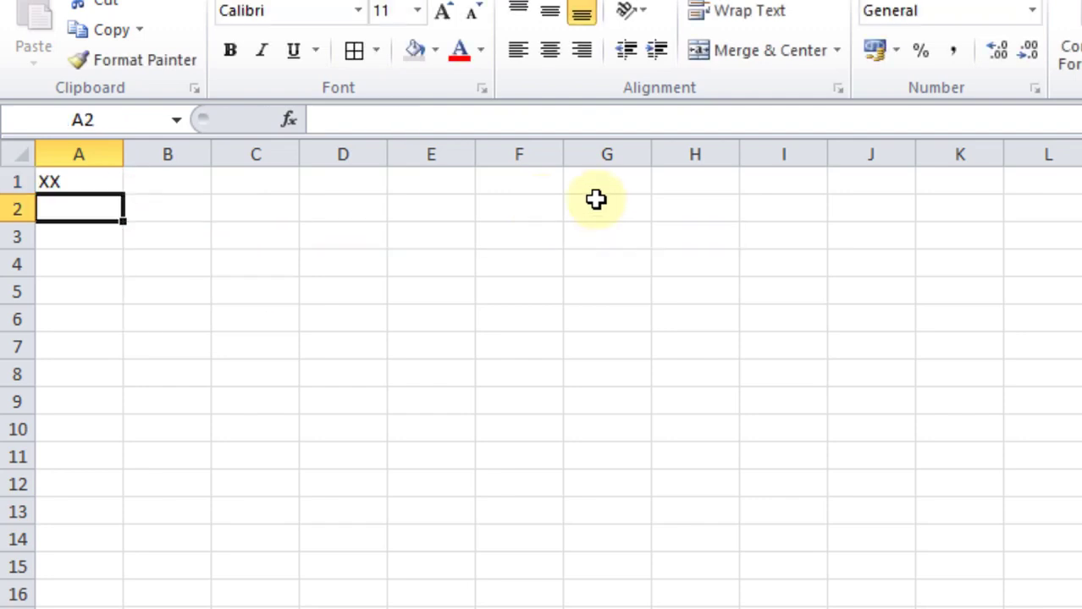
click(53, 181)
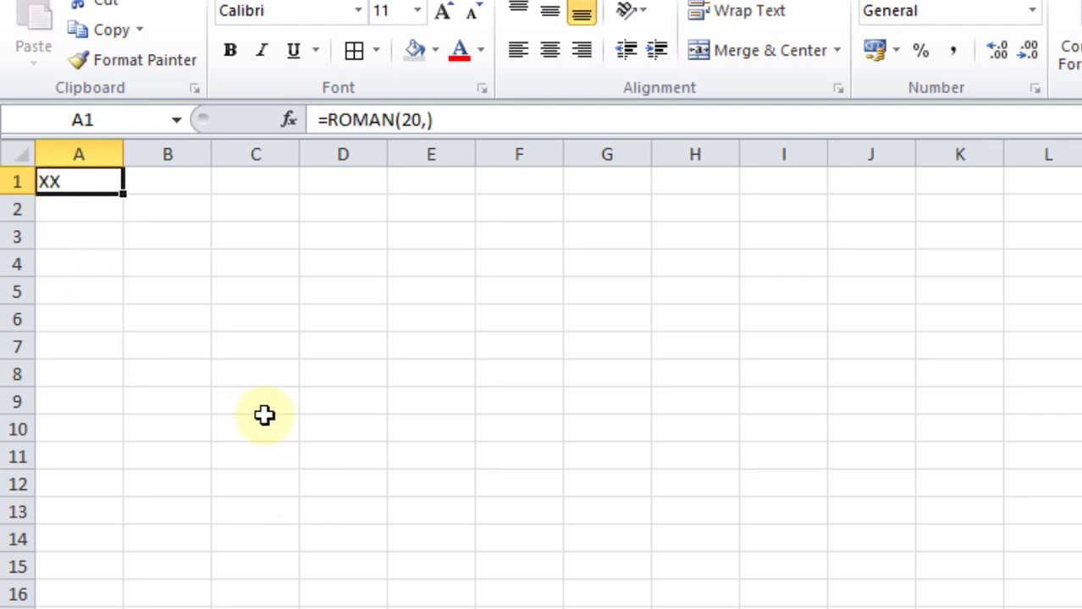
Enter the formula =roman(30,) in cell B1 to convert 30 to a Roman numeral.
click(182, 187)
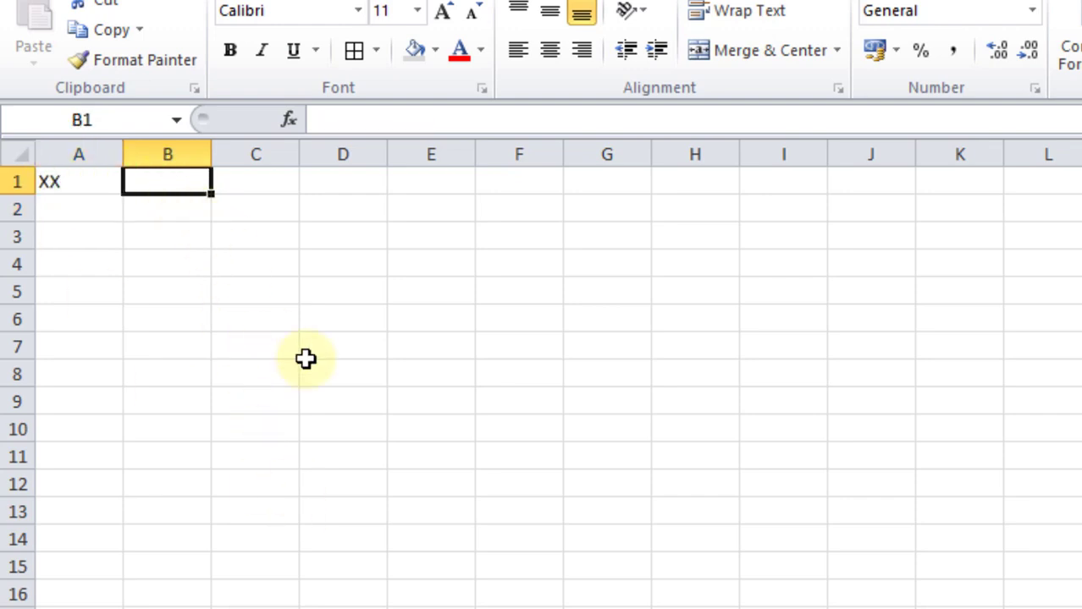
text(=)
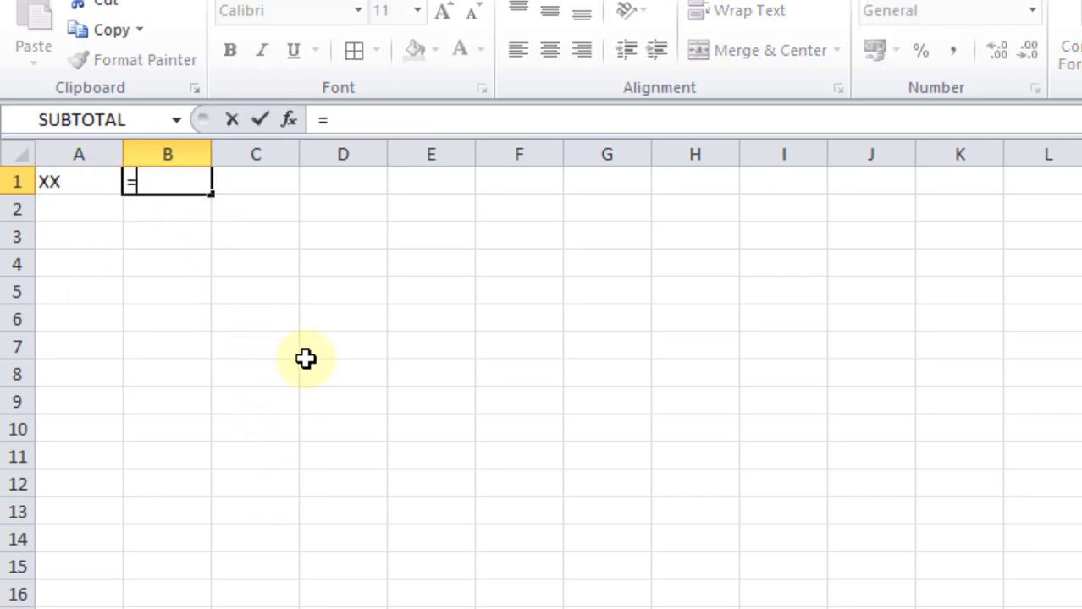
text(rom)
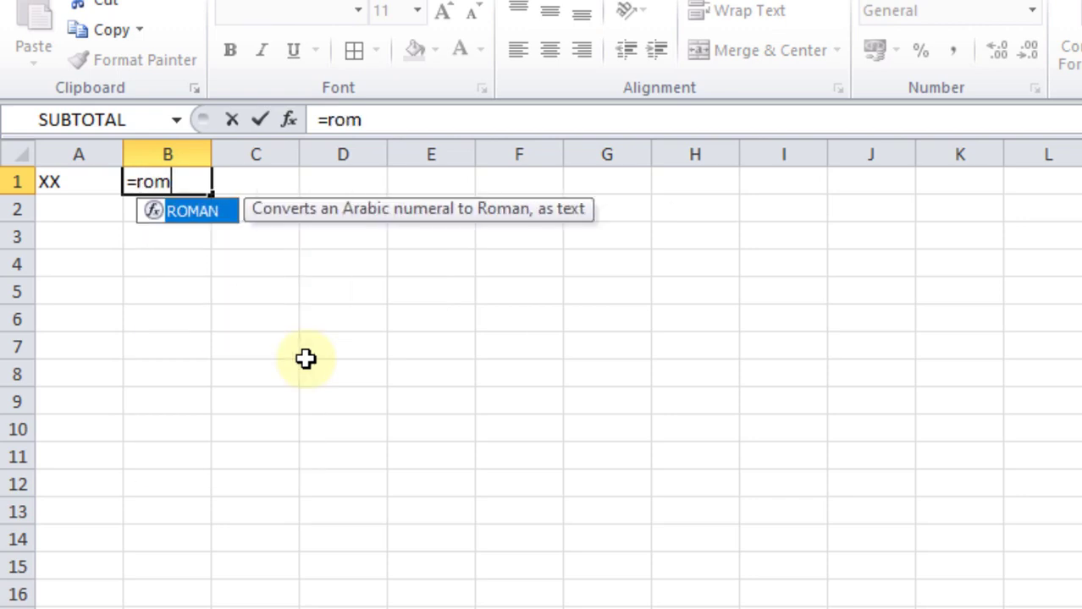
text(an()
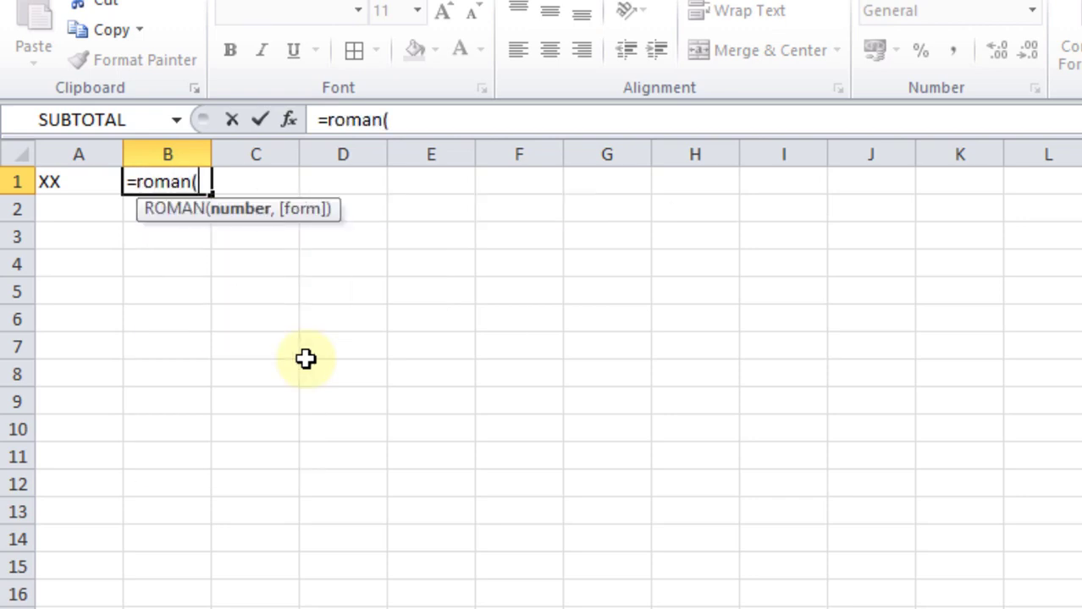
text(30)
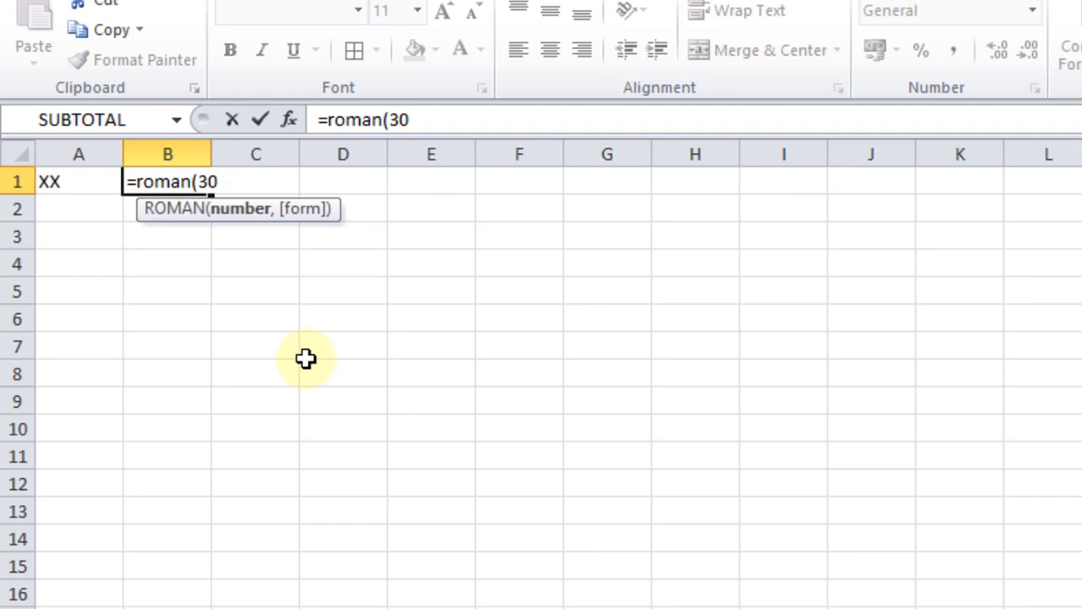
text(,)
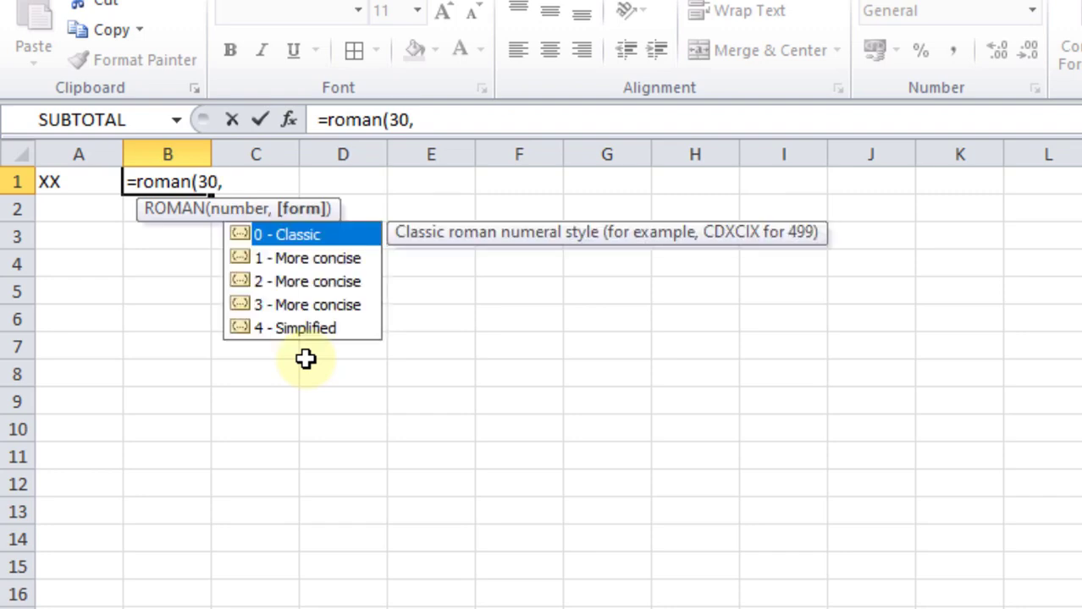
text())
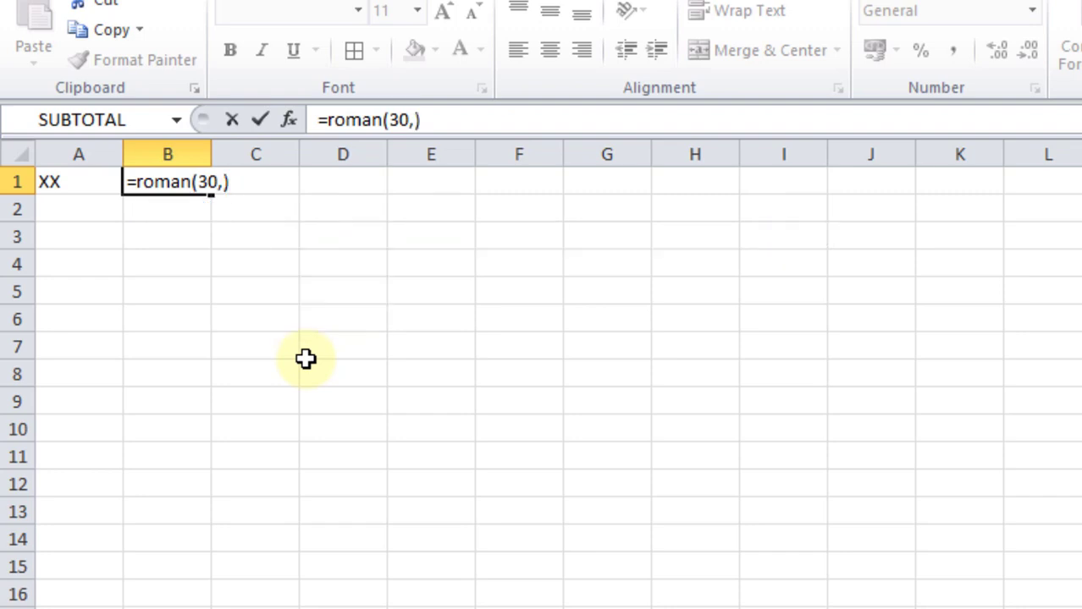
key(Return)
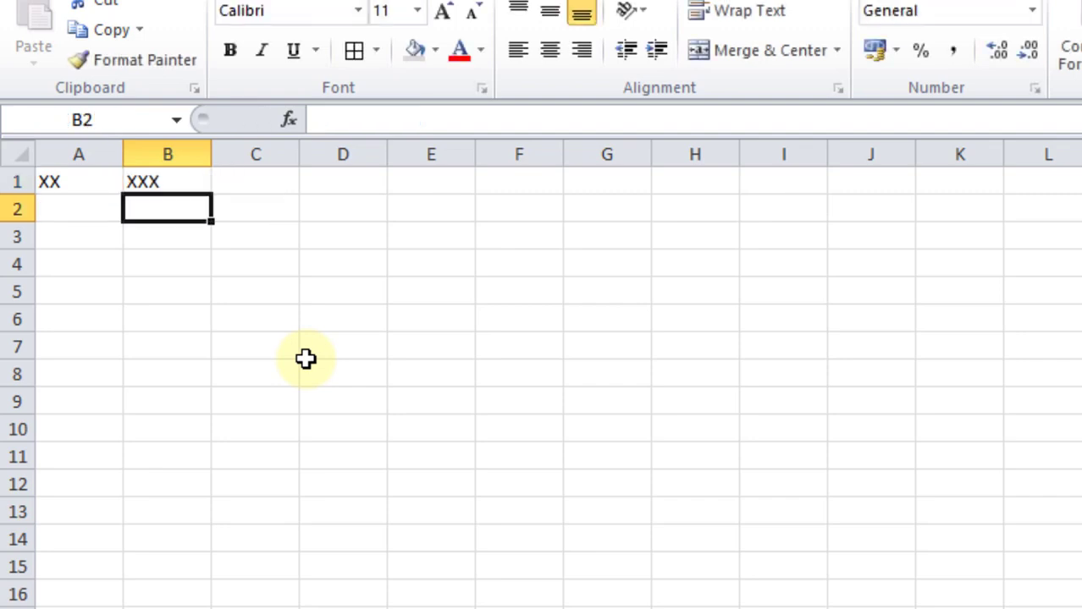
click(305, 359)
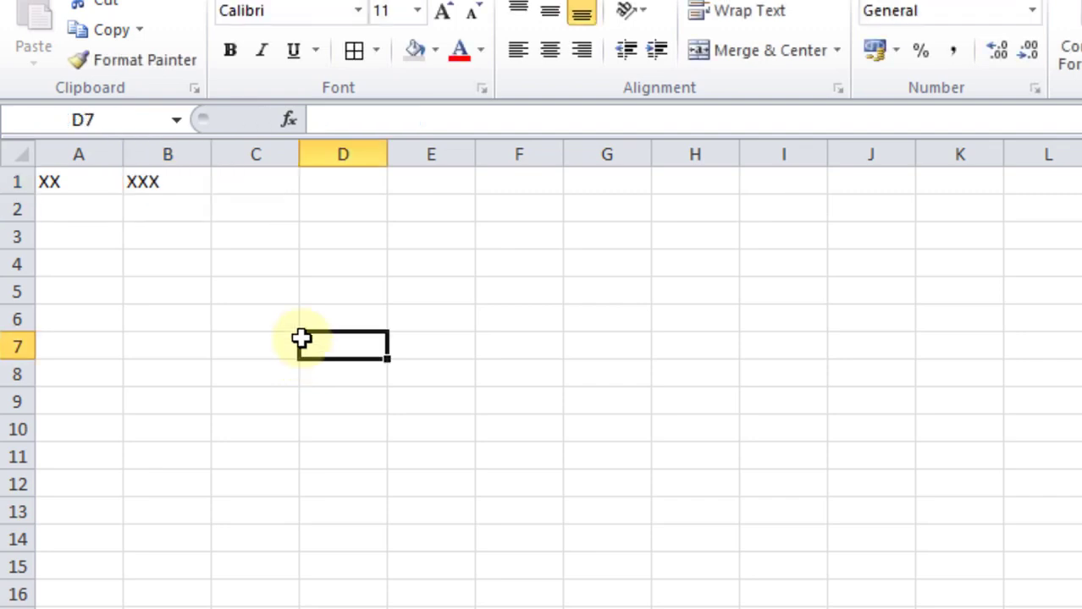
Enter the values 10, 20, 30, 40 and 50 down cells C1 to C5.
click(265, 184)
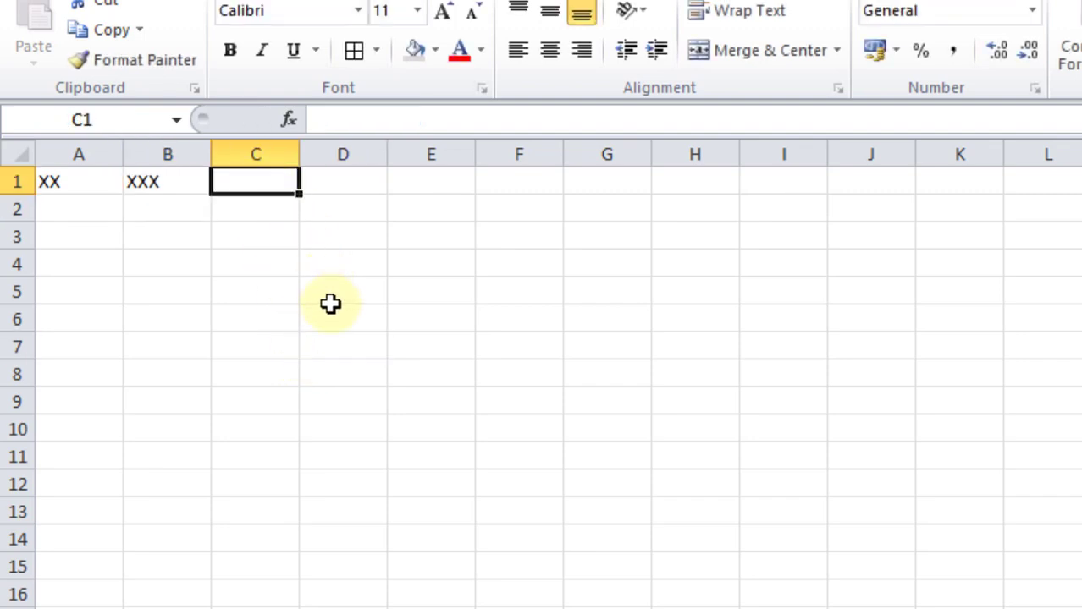
text(10)
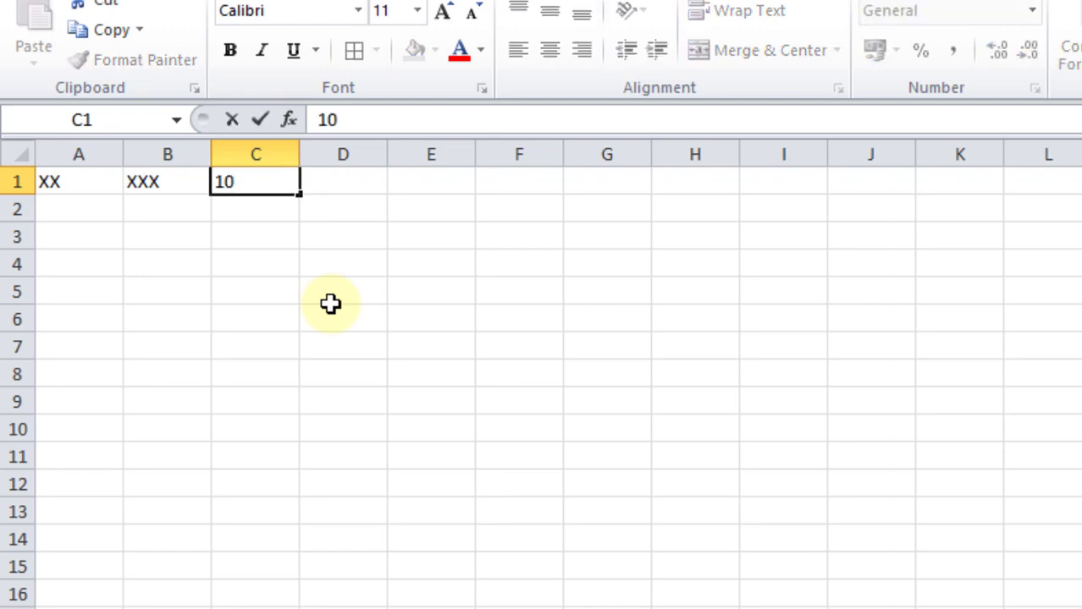
key(Return)
text(20)
key(Return)
text(3)
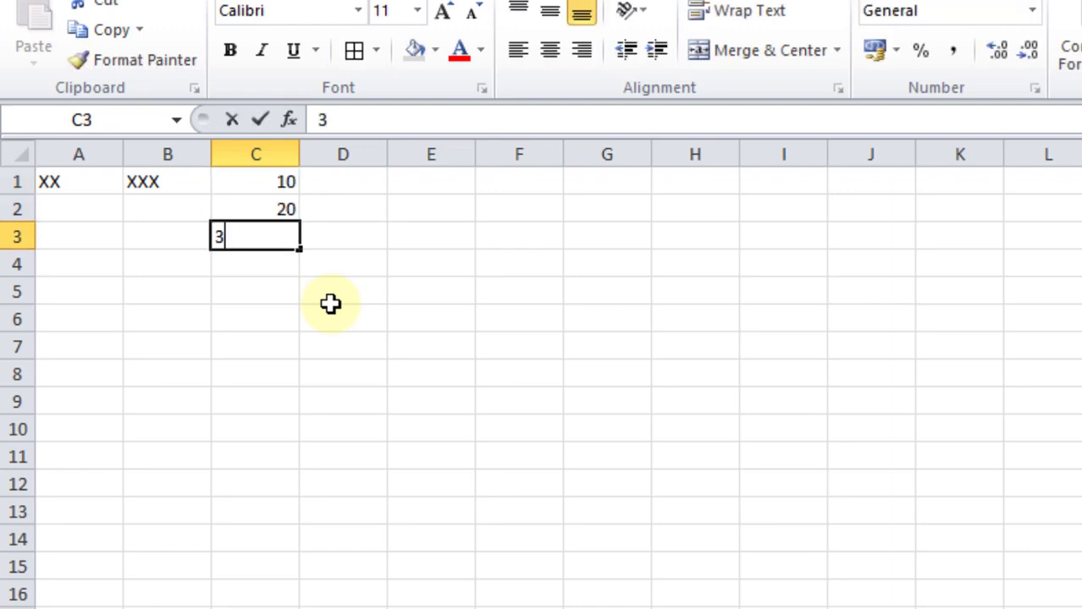
text(0)
key(Return)
text(40)
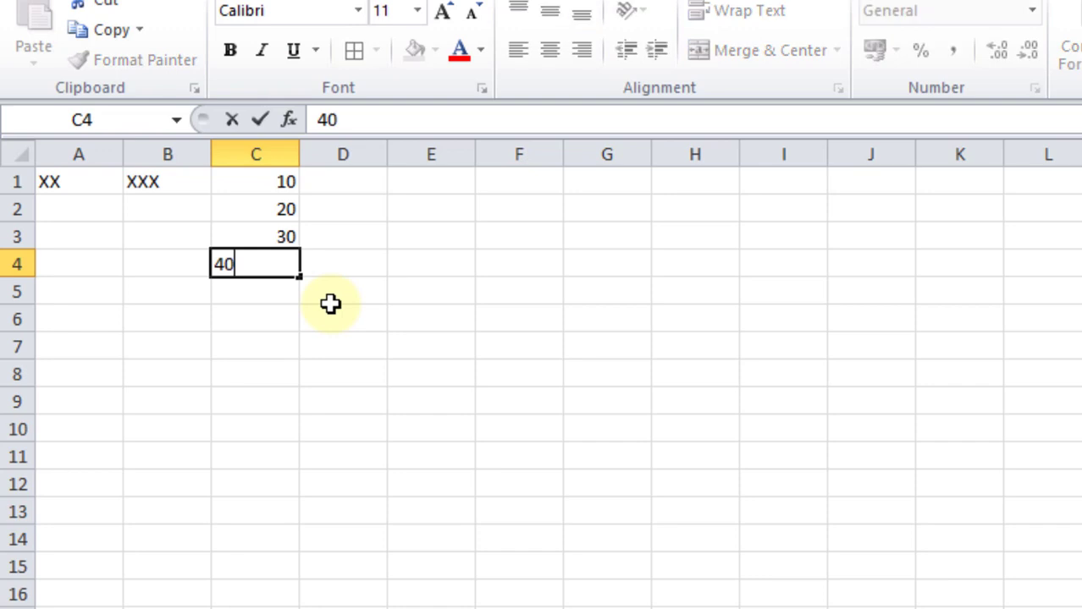
key(Return)
text(50)
key(Return)
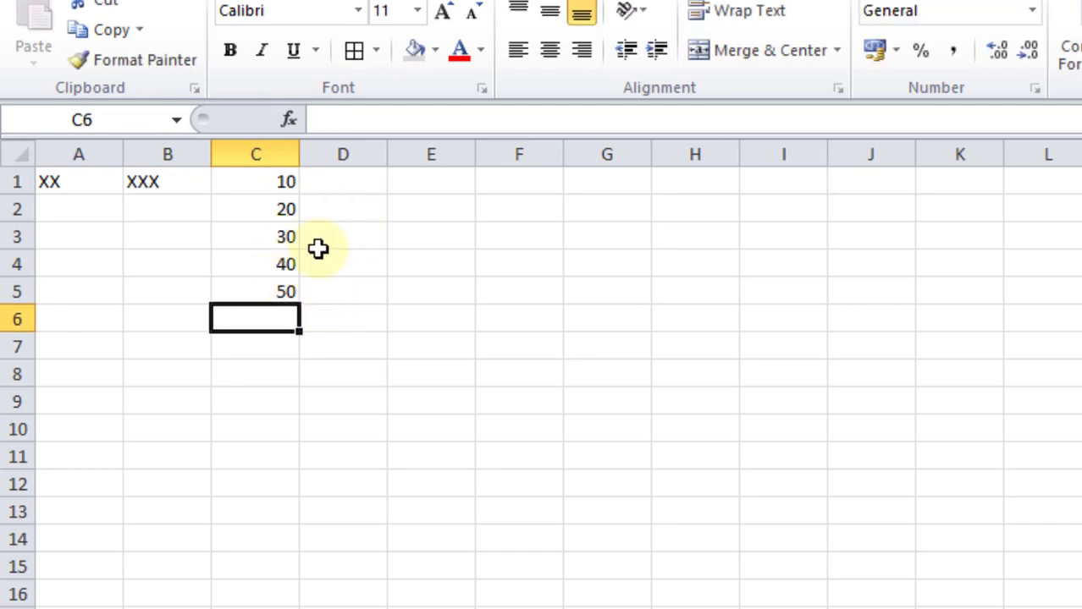
Clear cells C3:C5 and extend the 10, 20 series from C1:C2 down to 100 in C10.
drag(278, 243, 284, 293)
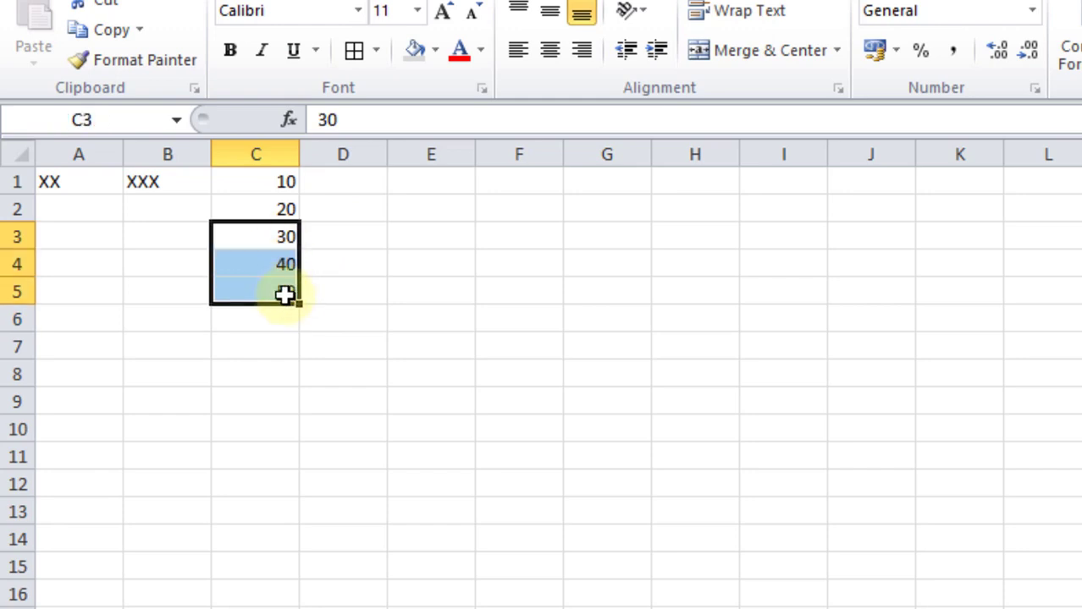
key(Delete)
click(343, 342)
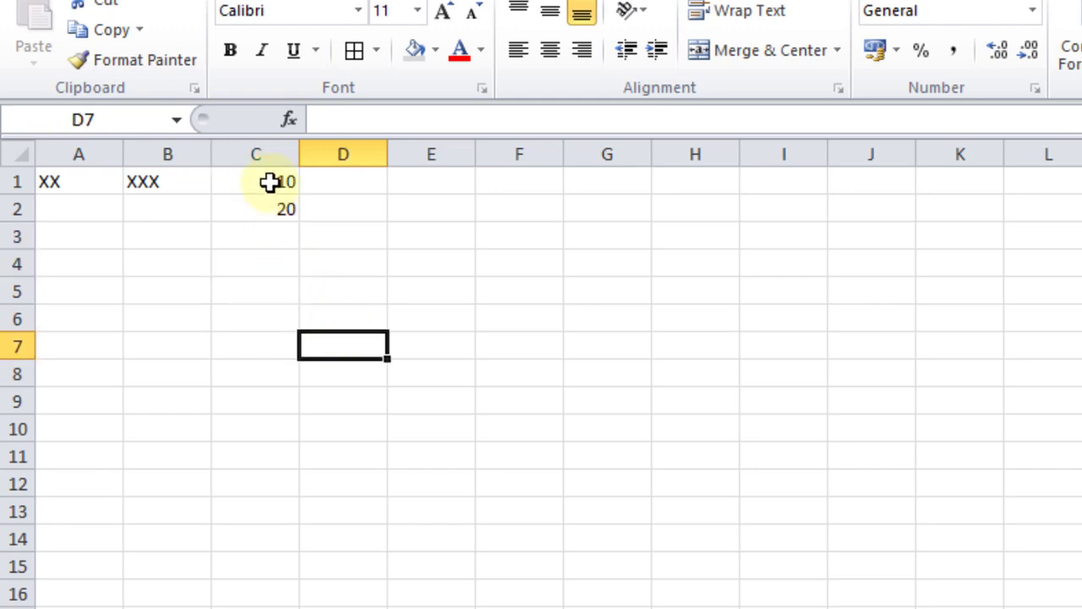
drag(270, 181, 303, 440)
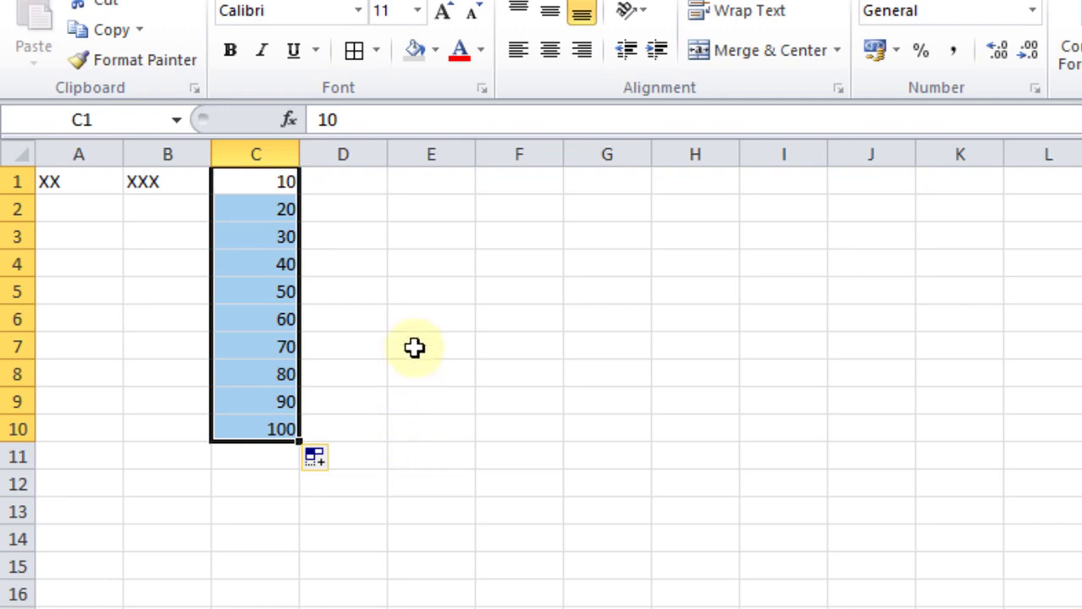
click(414, 315)
Enter the formula =roman(C1,) in cell D1 to convert the number in C1 to a Roman numeral.
click(367, 181)
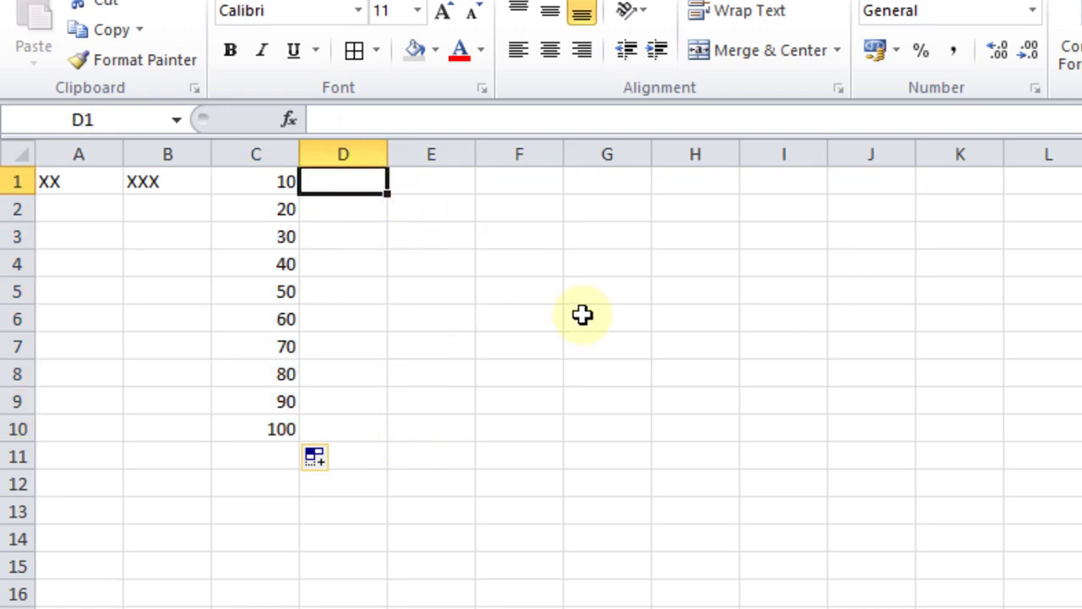
text(=roman)
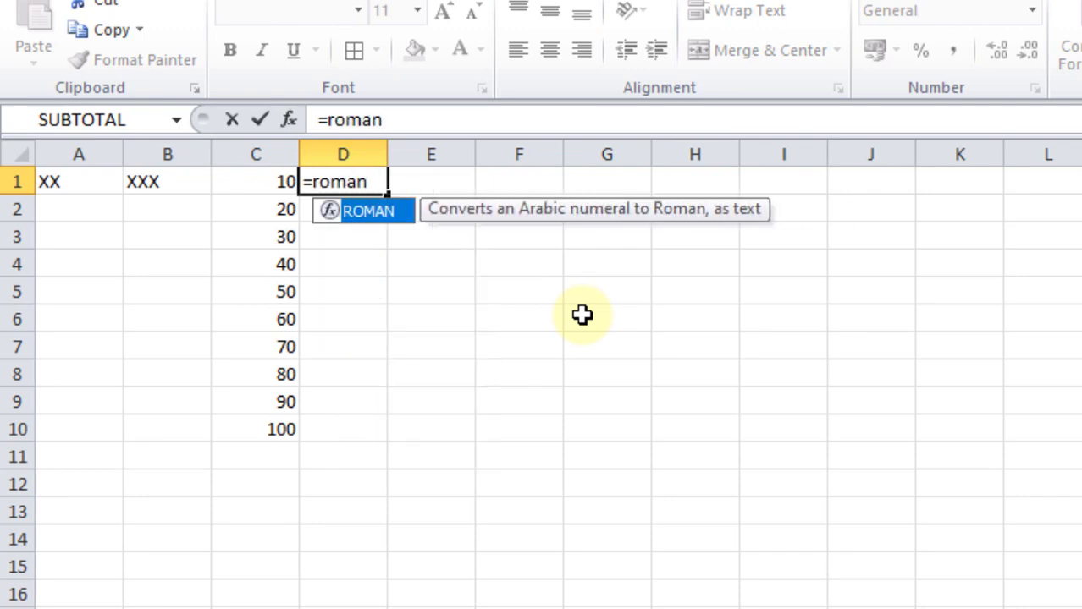
text(()
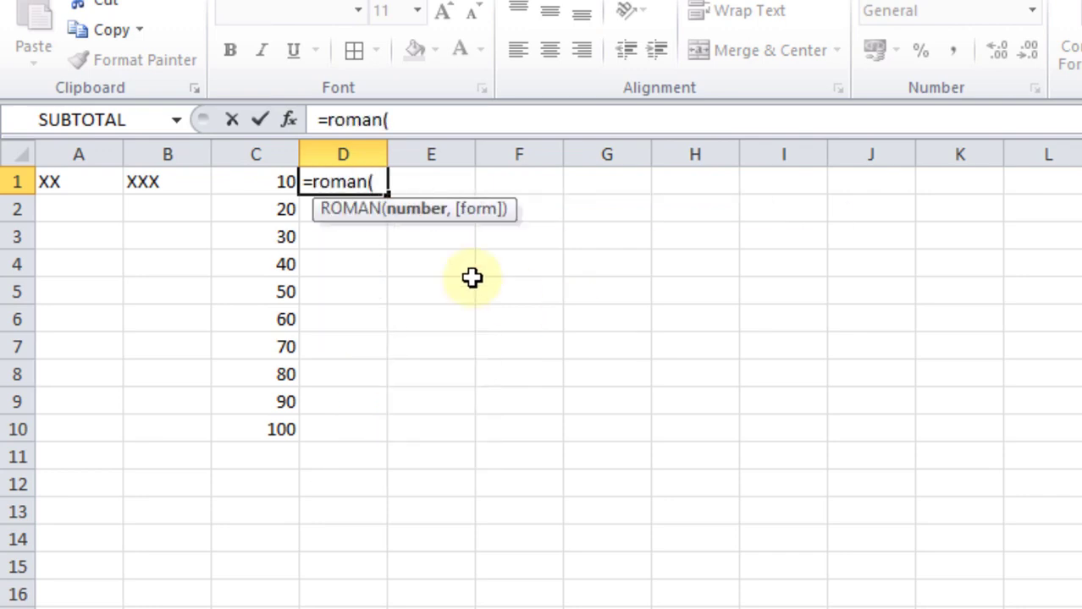
click(259, 182)
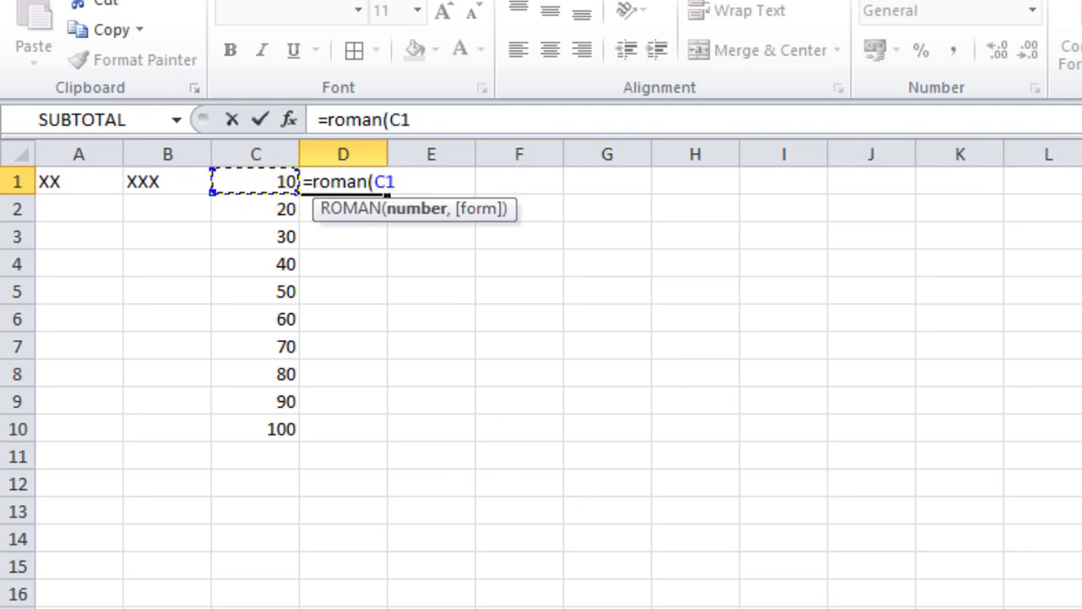
text(,)
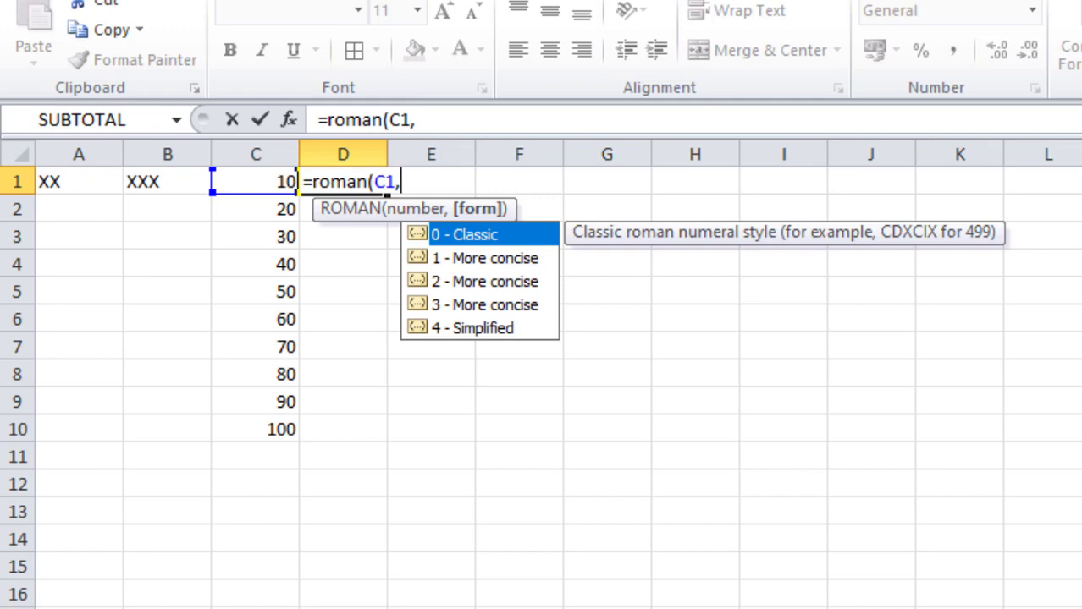
text())
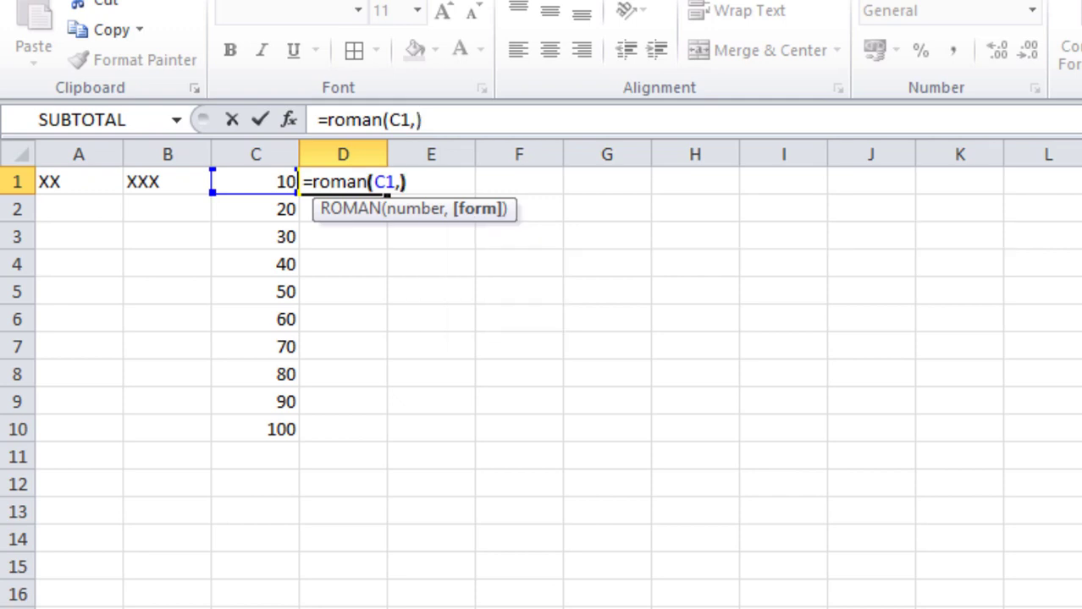
key(Return)
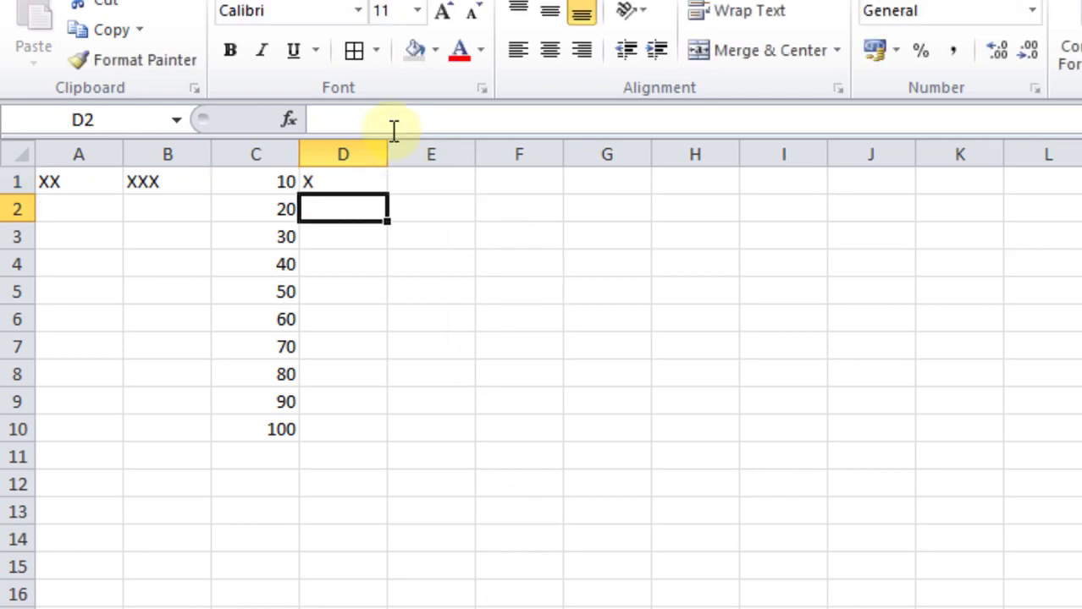
Fill the ROMAN formula from D1 down to D10 to convert every number in column C.
click(346, 182)
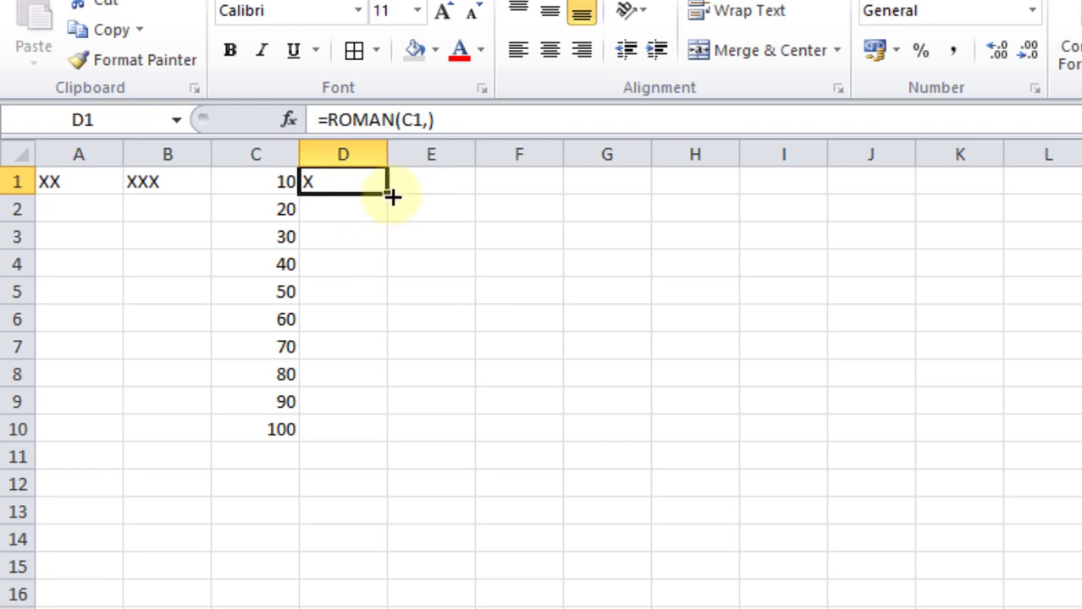
drag(390, 211, 382, 430)
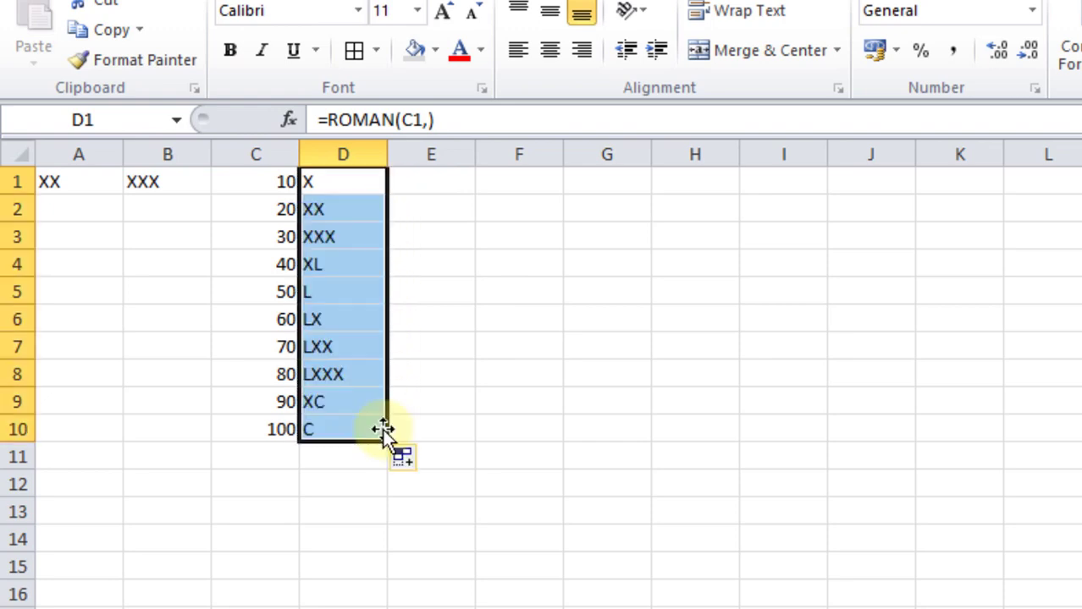
click(484, 374)
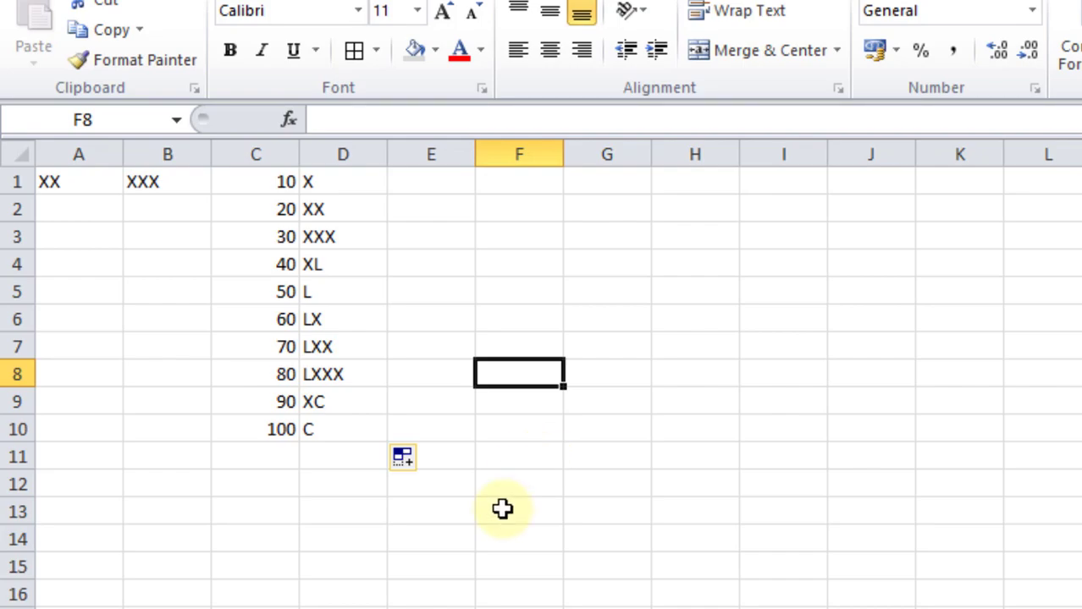
Switch to the PowerPoint slideshow and advance past the Roman() slide to the next one.
key(alt+Tab)
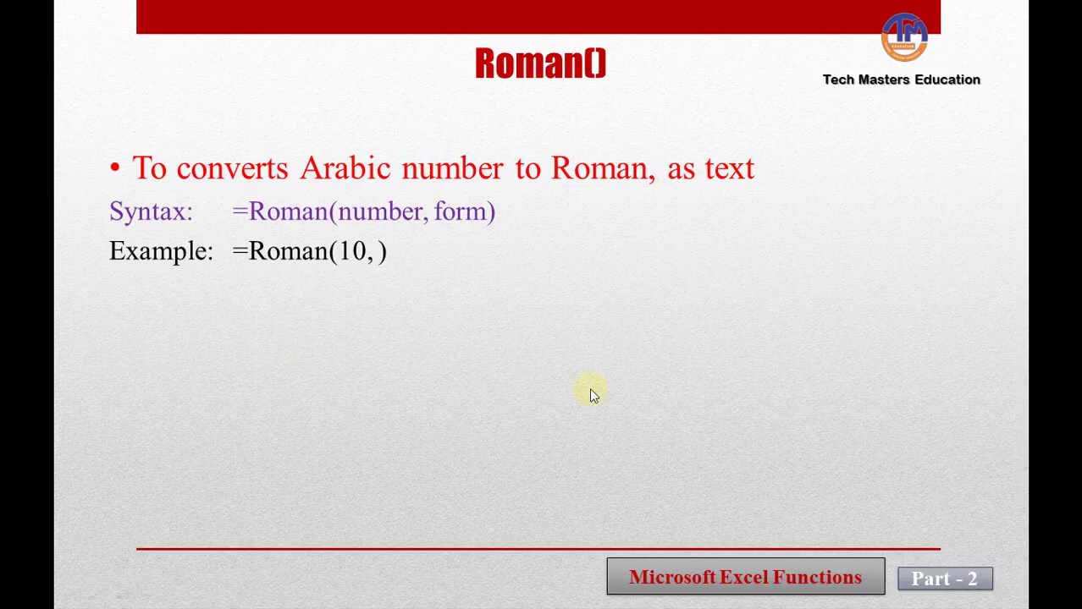
key(Right)
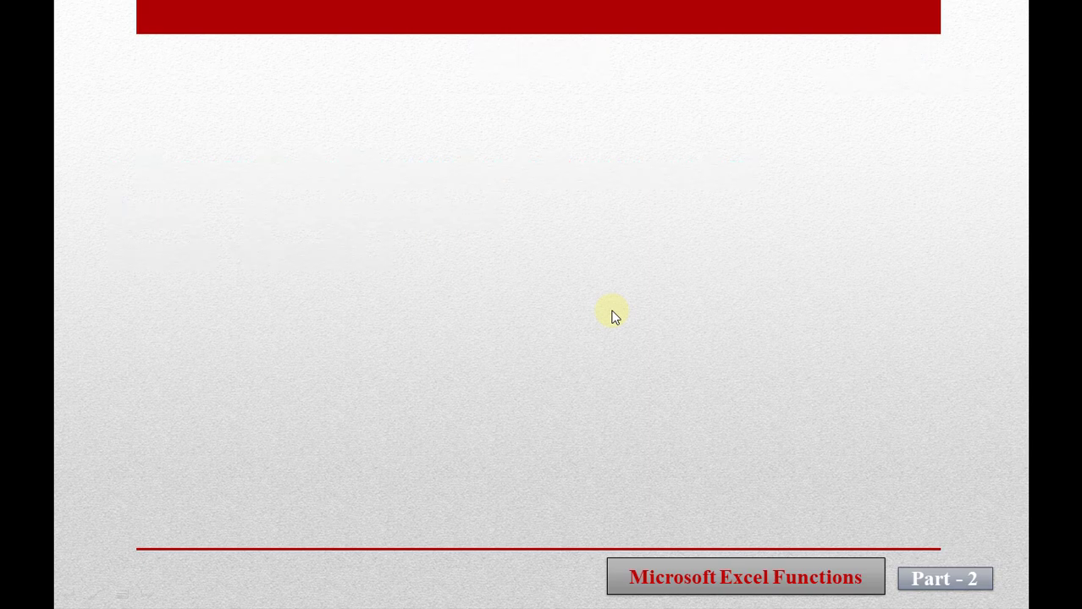